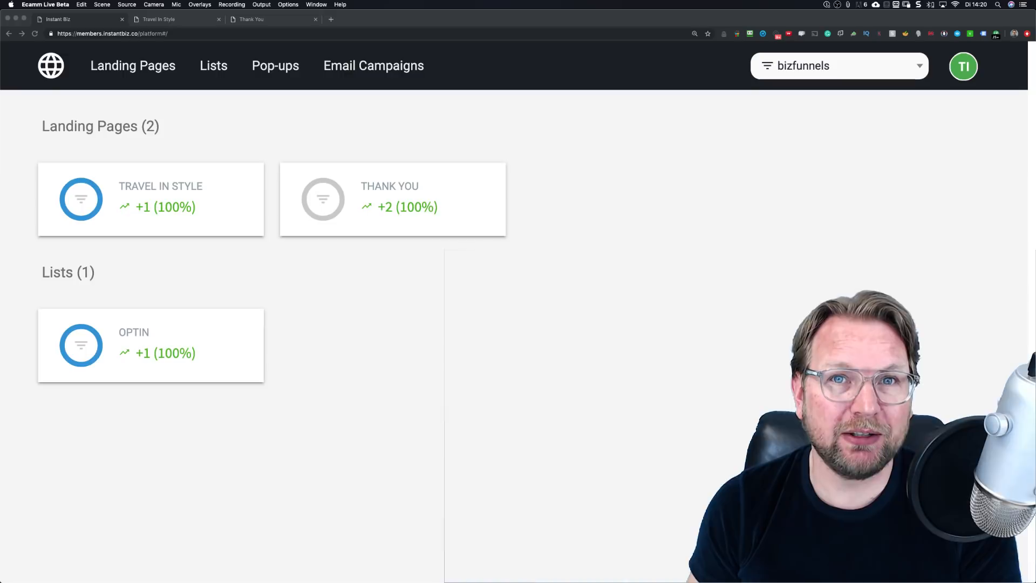
Step: Look through the Lists and Pop-ups tabs, then return to Landing Pages showing Thank You and Travel In Style
{"action": "left_click", "coordinate": [430, 419]}
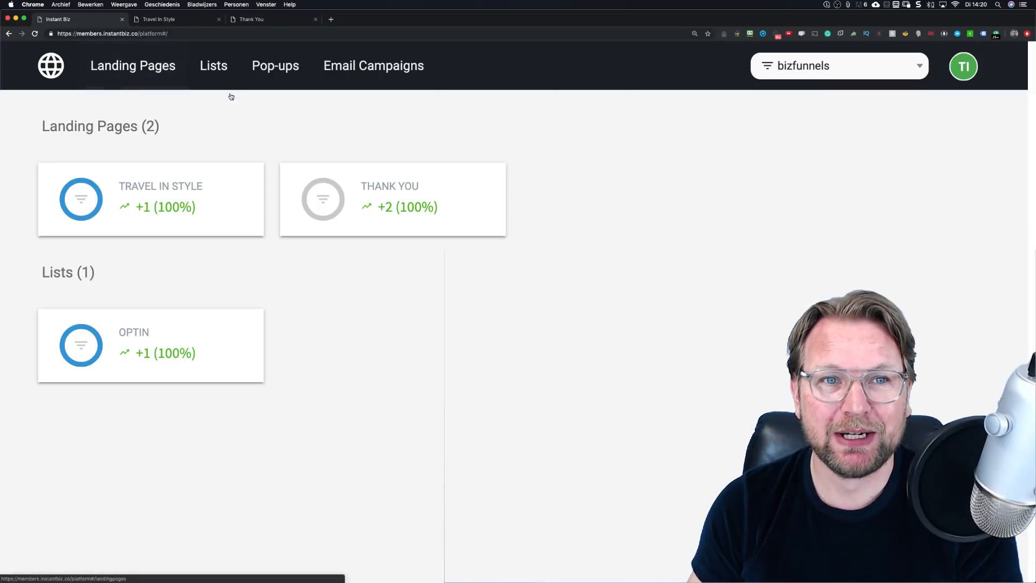
{"action": "left_click", "coordinate": [213, 62]}
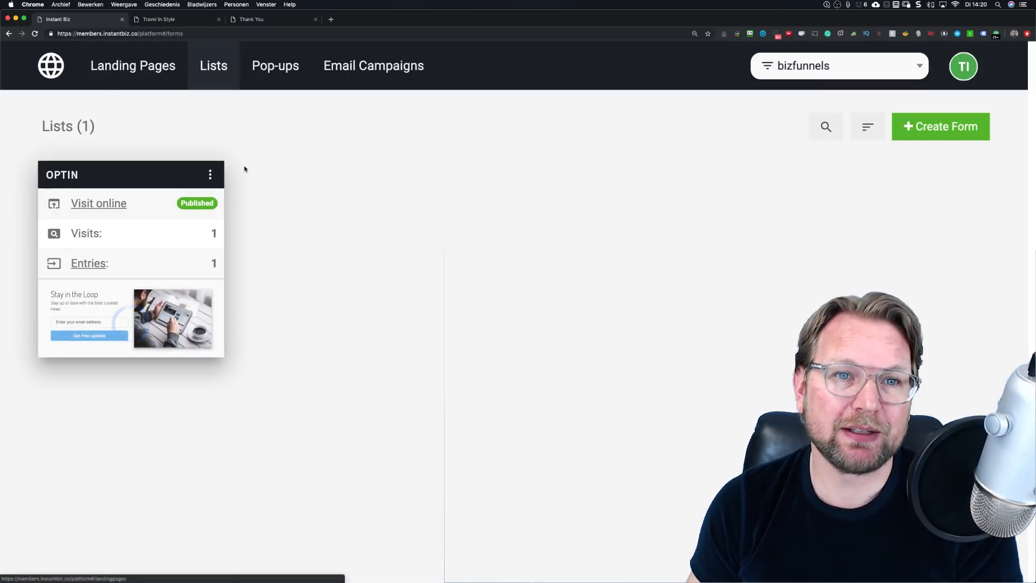
{"action": "left_click", "coordinate": [143, 70]}
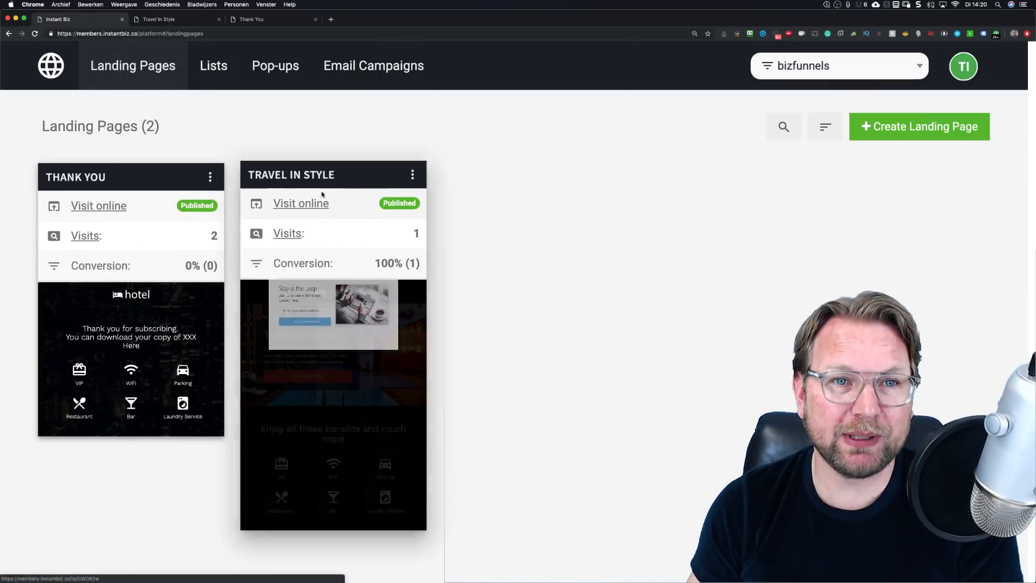
{"action": "left_click", "coordinate": [213, 65]}
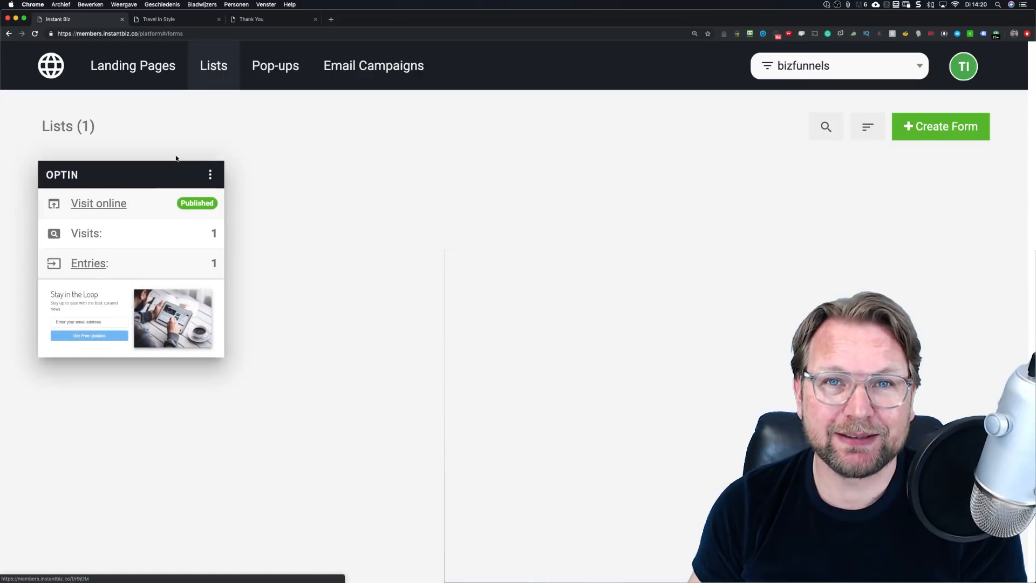
{"action": "left_click", "coordinate": [280, 85]}
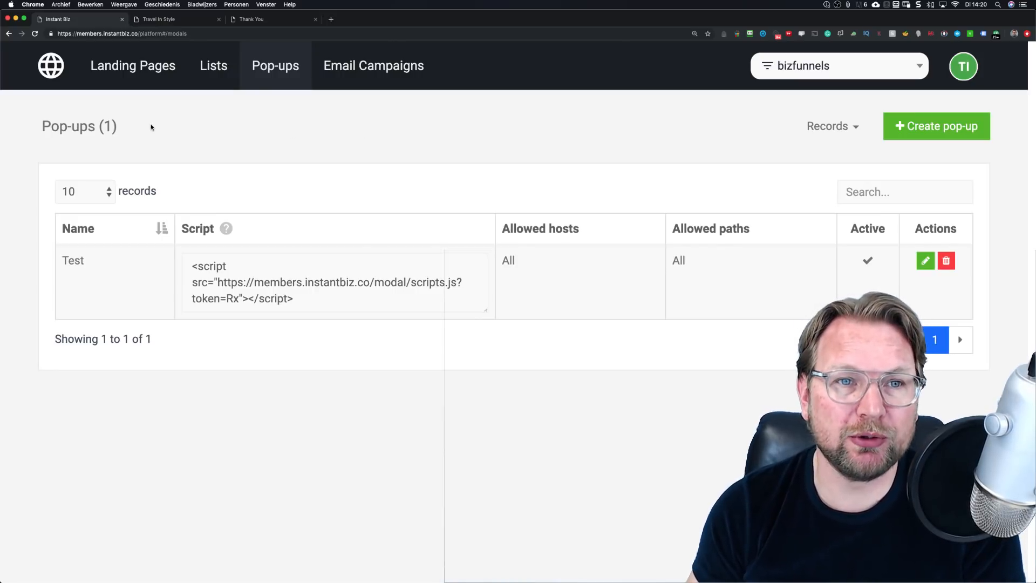
{"action": "left_click", "coordinate": [135, 81]}
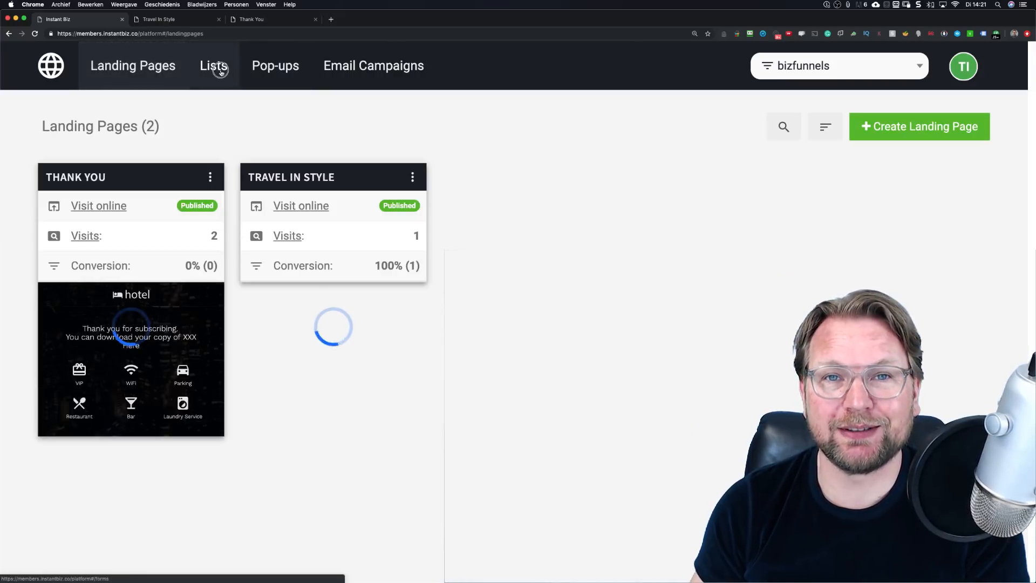
{"action": "left_click", "coordinate": [216, 72]}
{"action": "left_click", "coordinate": [273, 68]}
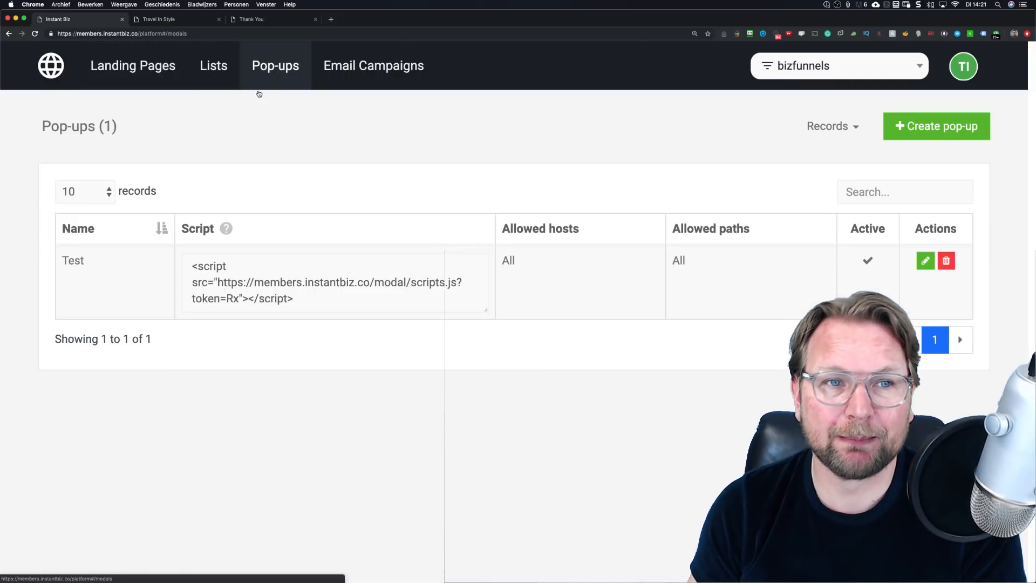
{"action": "left_click", "coordinate": [139, 70]}
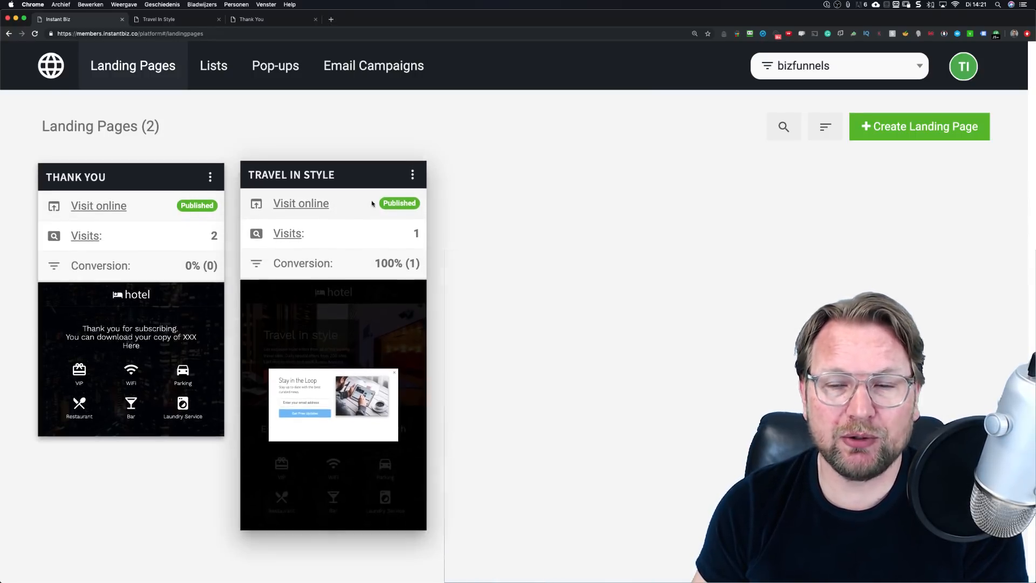
{"action": "left_click", "coordinate": [555, 183]}
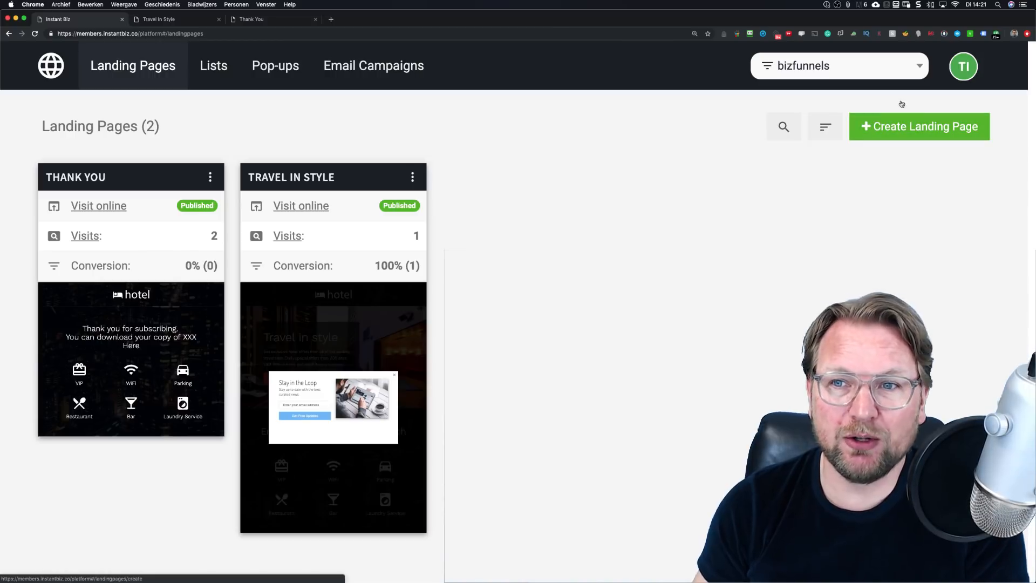
Step: Start a new landing page and browse the Sales pages templates, then go back to the categories
{"action": "left_click", "coordinate": [925, 125]}
{"action": "scroll", "coordinate": [409, 154], "scroll_direction": "down", "scroll_amount": 2}
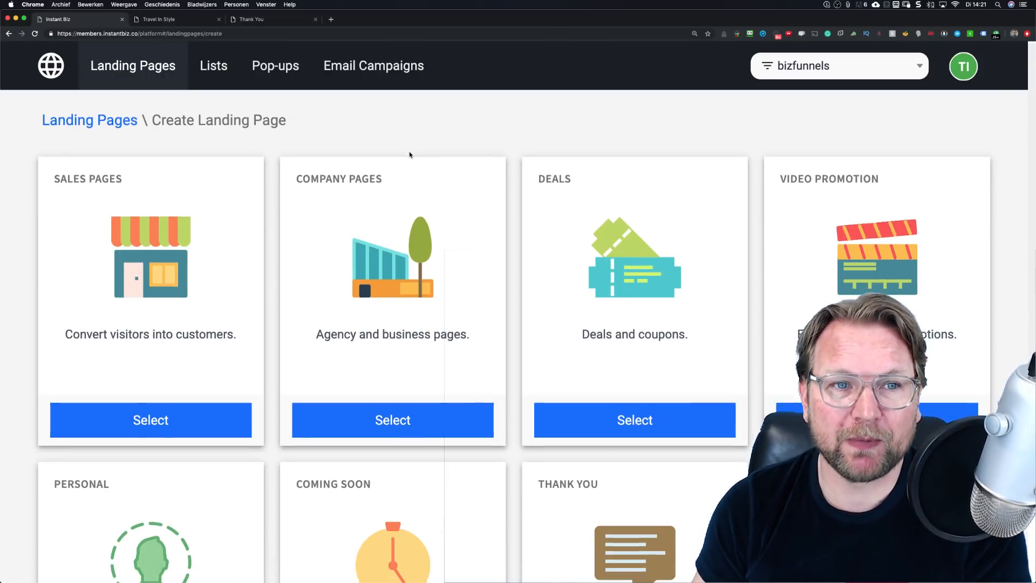
{"action": "scroll", "coordinate": [409, 154], "scroll_direction": "down", "scroll_amount": 2}
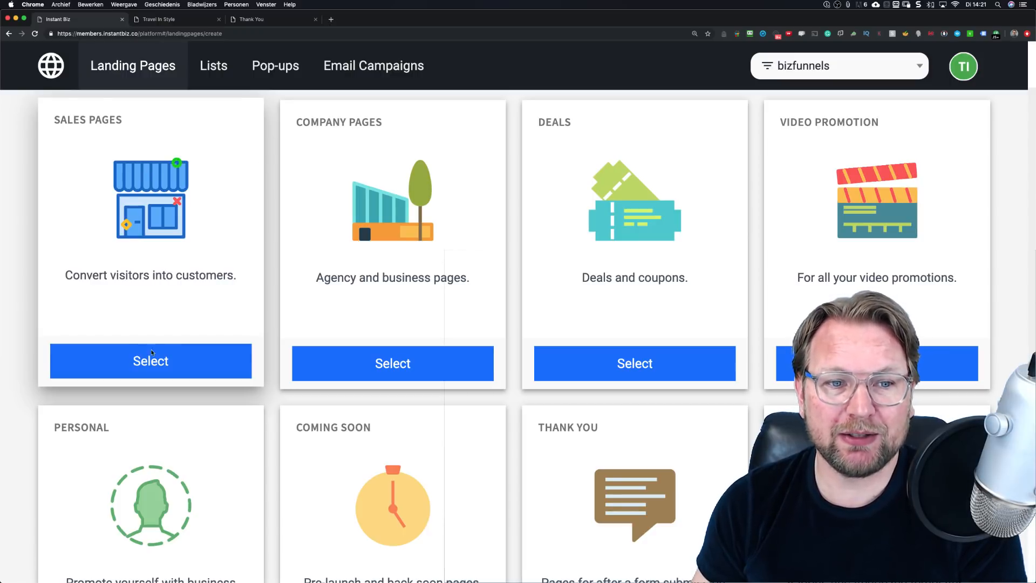
{"action": "left_click", "coordinate": [168, 363]}
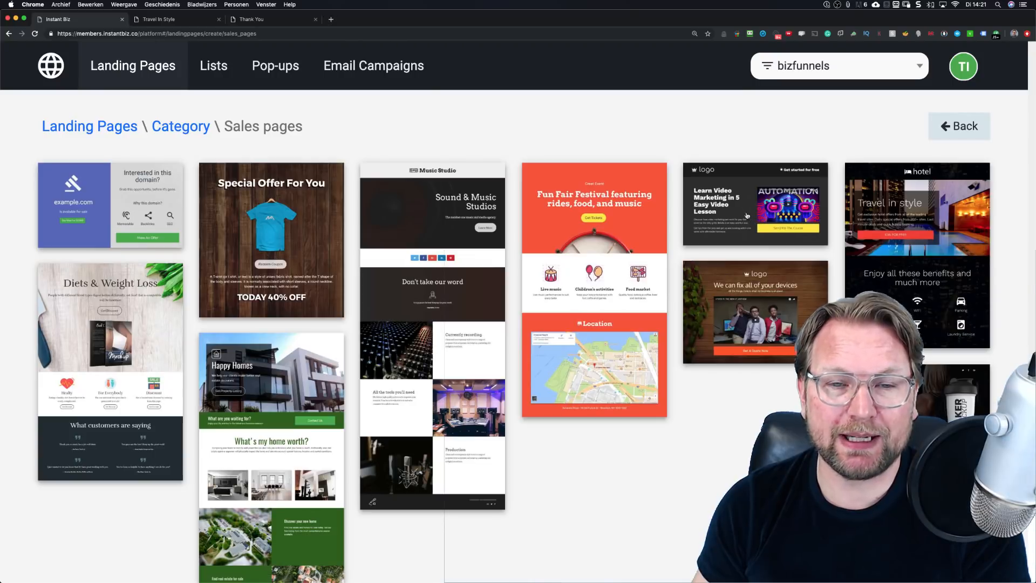
{"action": "scroll", "coordinate": [298, 240], "scroll_direction": "down", "scroll_amount": 2}
{"action": "scroll", "coordinate": [297, 238], "scroll_direction": "down", "scroll_amount": 6}
{"action": "scroll", "coordinate": [305, 216], "scroll_direction": "up", "scroll_amount": 8}
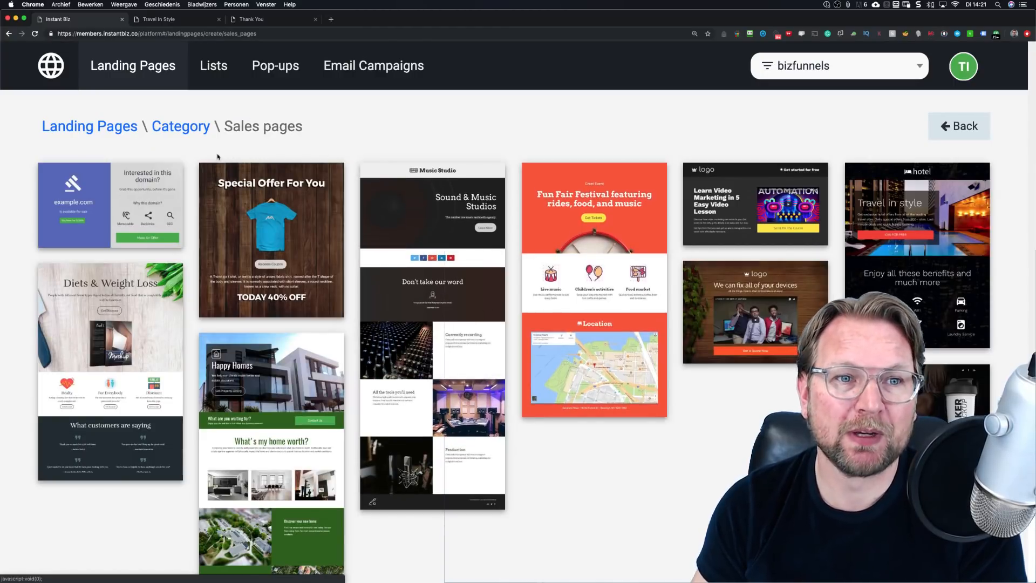
{"action": "left_click", "coordinate": [966, 130]}
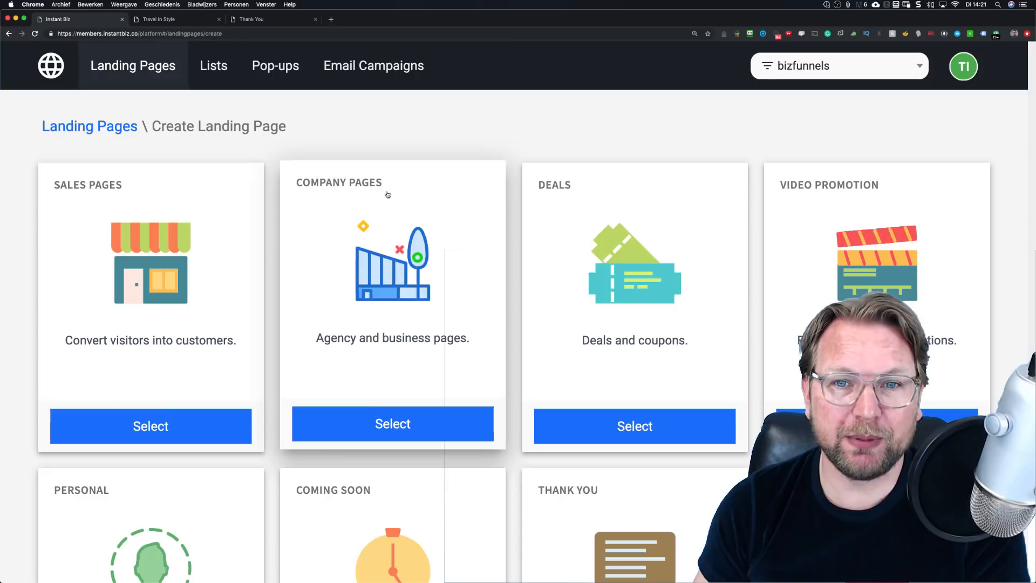
Step: Preview the My Business template under Deals, then restart landing page creation from the list
{"action": "scroll", "coordinate": [529, 273], "scroll_direction": "down", "scroll_amount": 2}
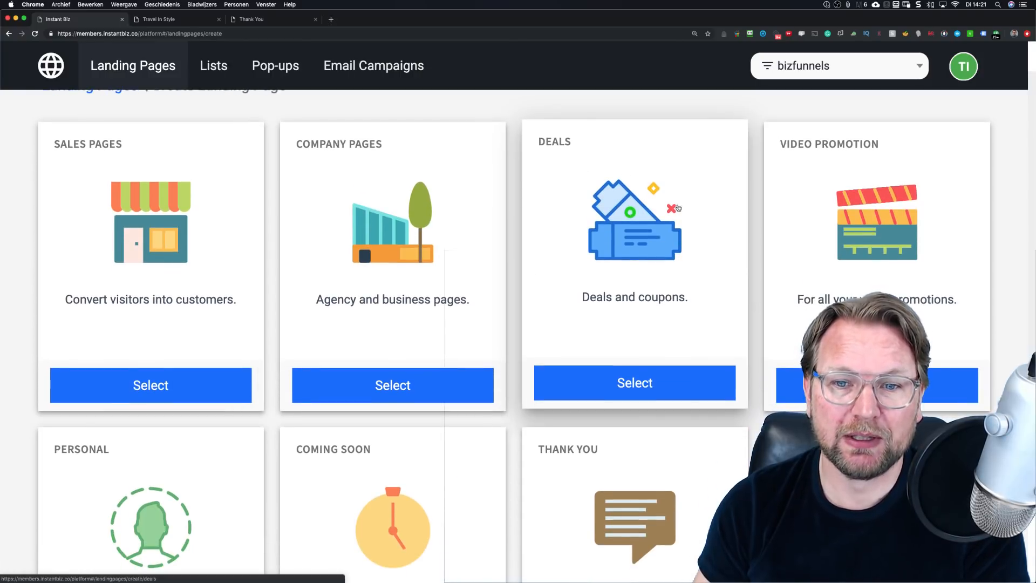
{"action": "left_click", "coordinate": [601, 381]}
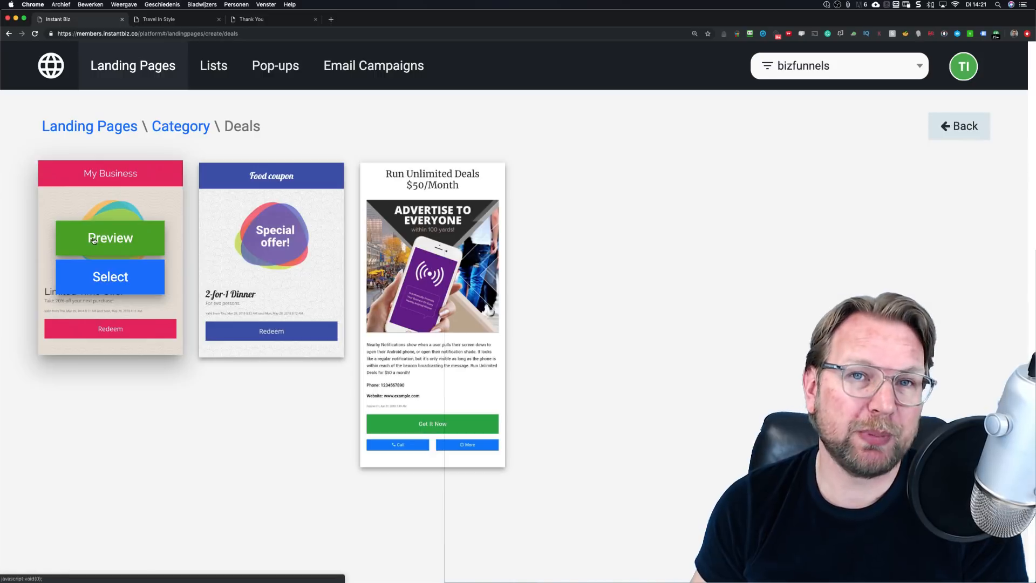
{"action": "left_click", "coordinate": [109, 240]}
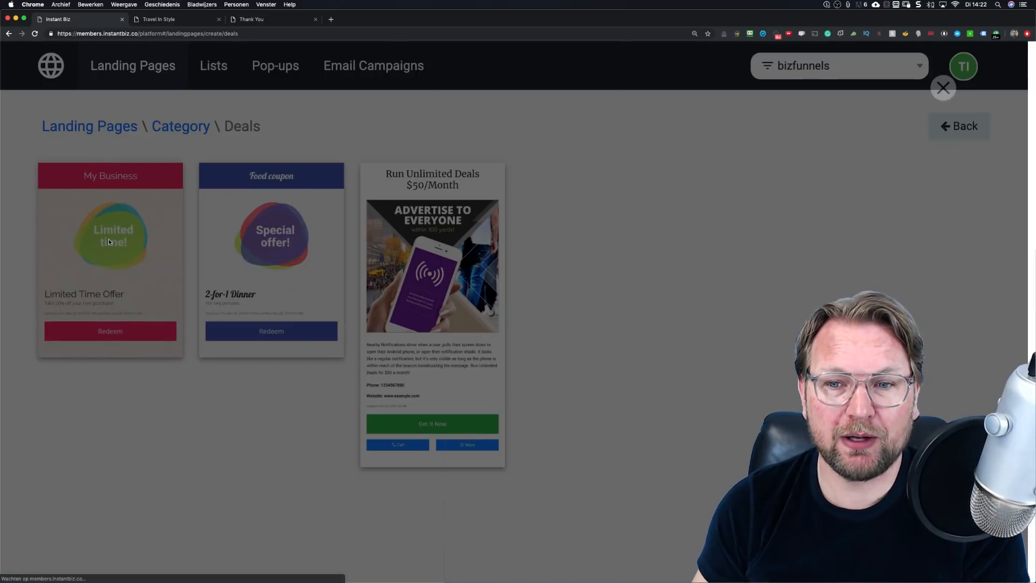
{"action": "scroll", "coordinate": [559, 240], "scroll_direction": "down", "scroll_amount": 5}
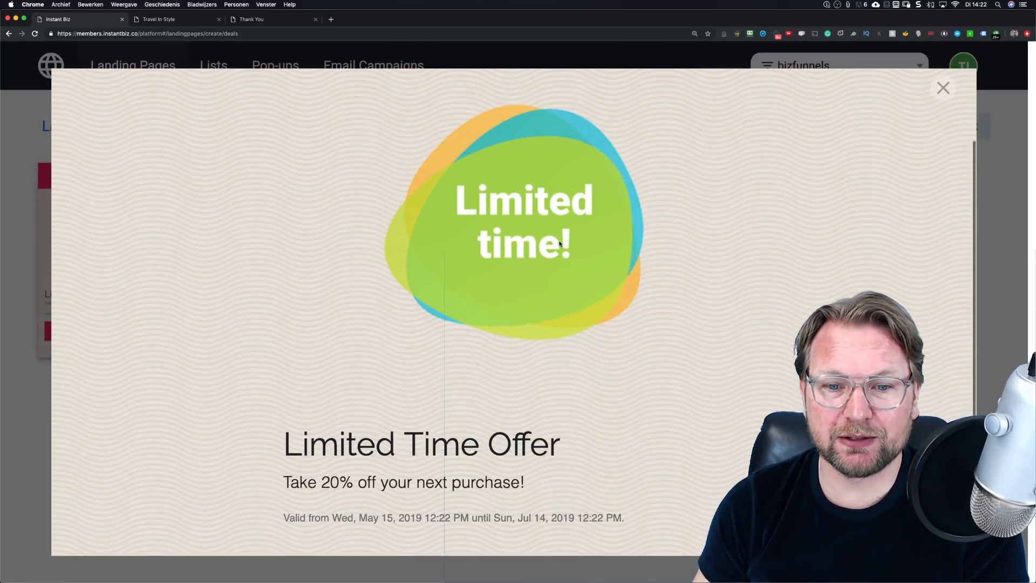
{"action": "scroll", "coordinate": [862, 134], "scroll_direction": "up", "scroll_amount": 5}
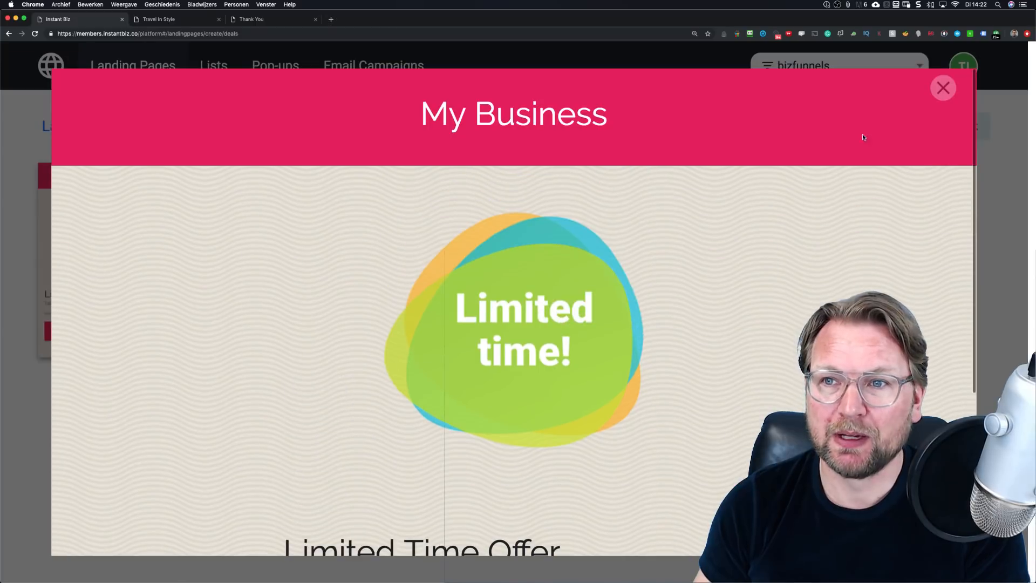
{"action": "left_click", "coordinate": [943, 88]}
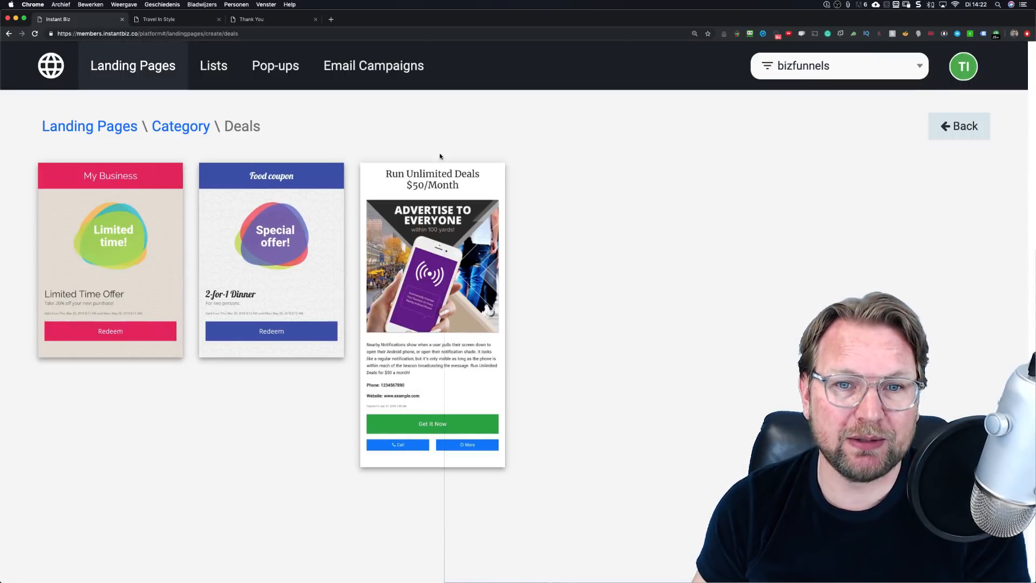
{"action": "left_click", "coordinate": [147, 64]}
{"action": "left_click", "coordinate": [883, 128]}
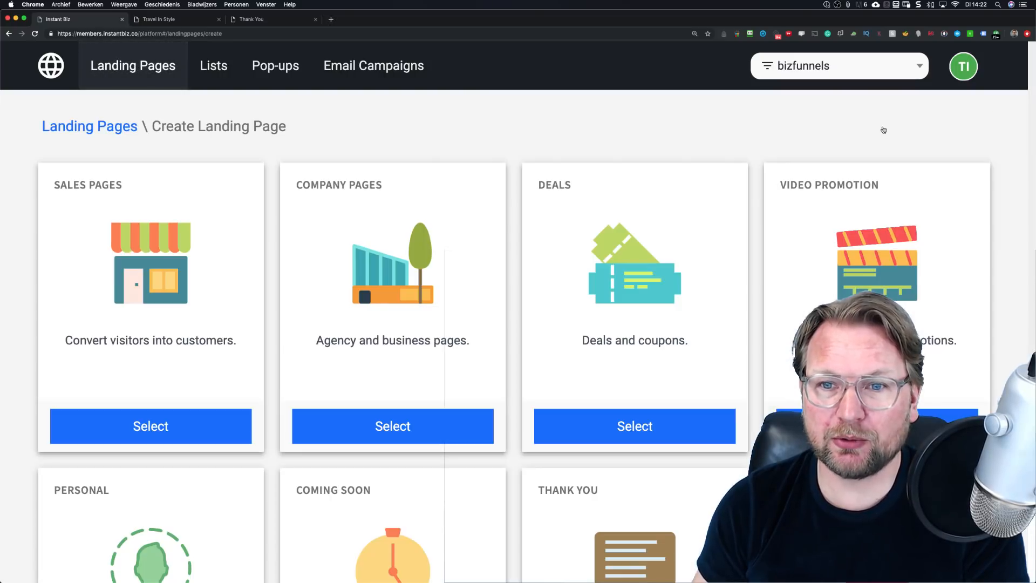
Step: Preview the first Personal template zoomed out, then switch to the Sales pages template gallery
{"action": "scroll", "coordinate": [650, 188], "scroll_direction": "down", "scroll_amount": 5}
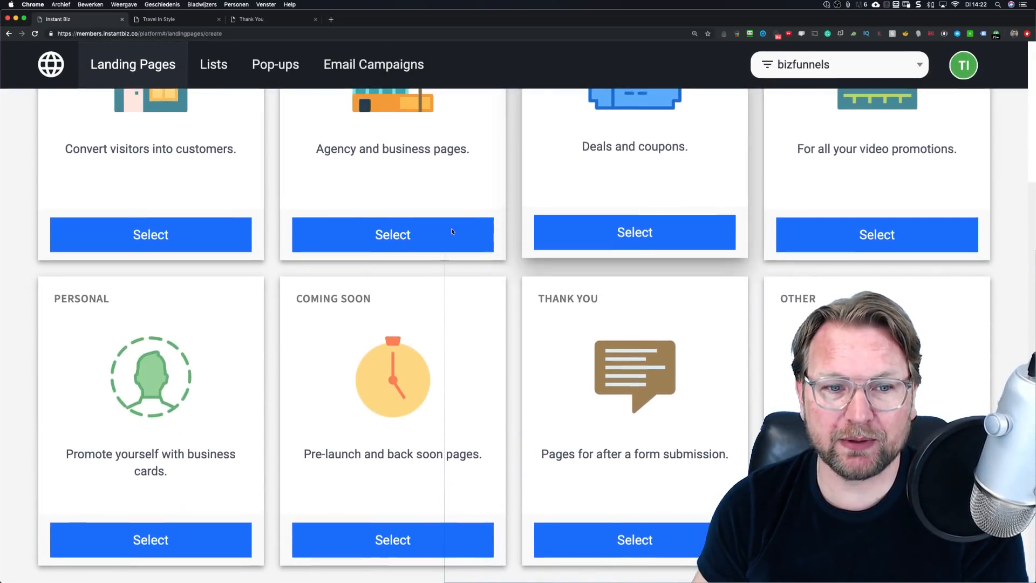
{"action": "left_click", "coordinate": [231, 541]}
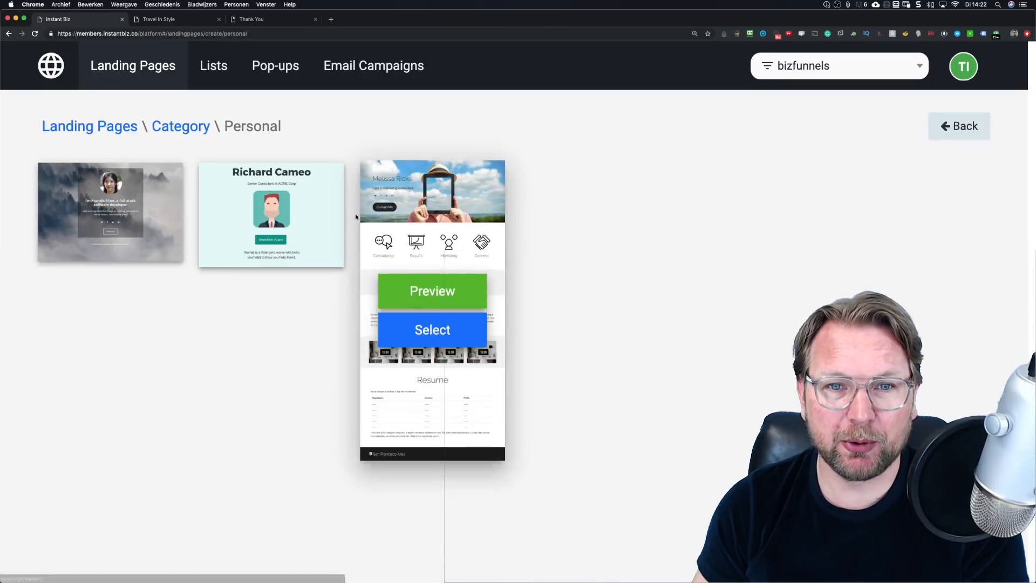
{"action": "left_click", "coordinate": [111, 191]}
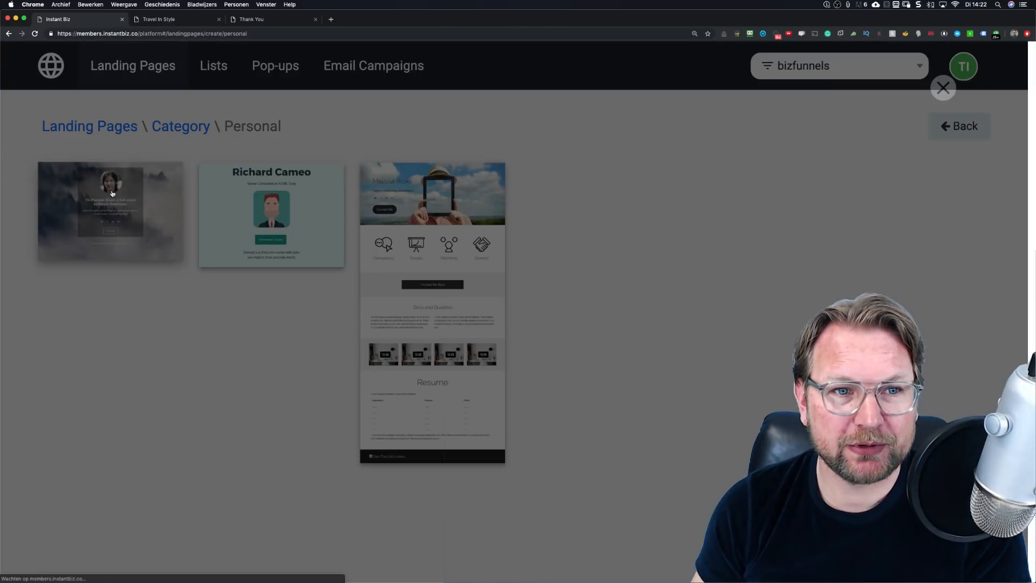
{"action": "scroll", "coordinate": [811, 265], "scroll_direction": "down", "scroll_amount": 1}
{"action": "key", "text": "super+minus"}
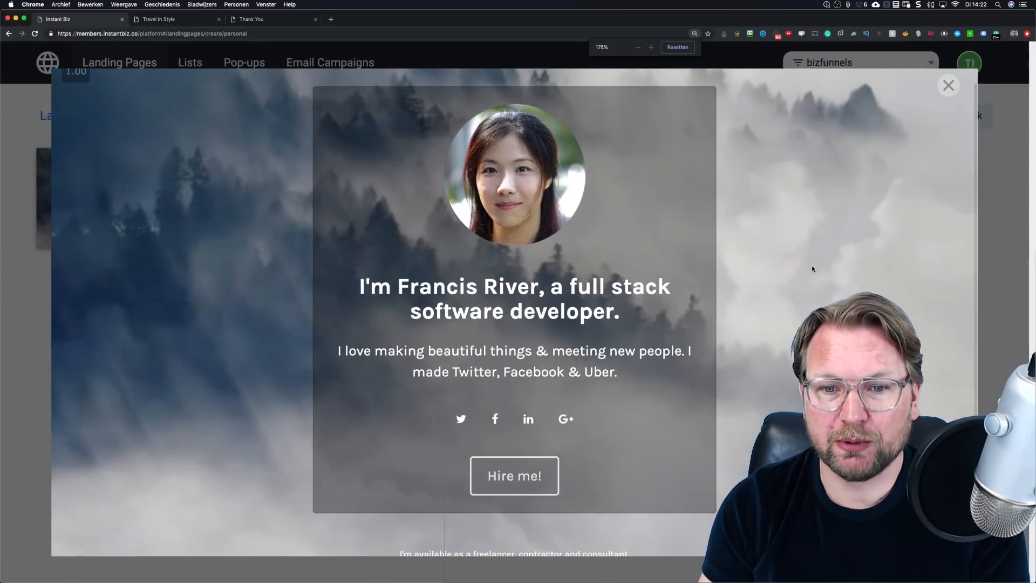
{"action": "key", "text": "super+minus"}
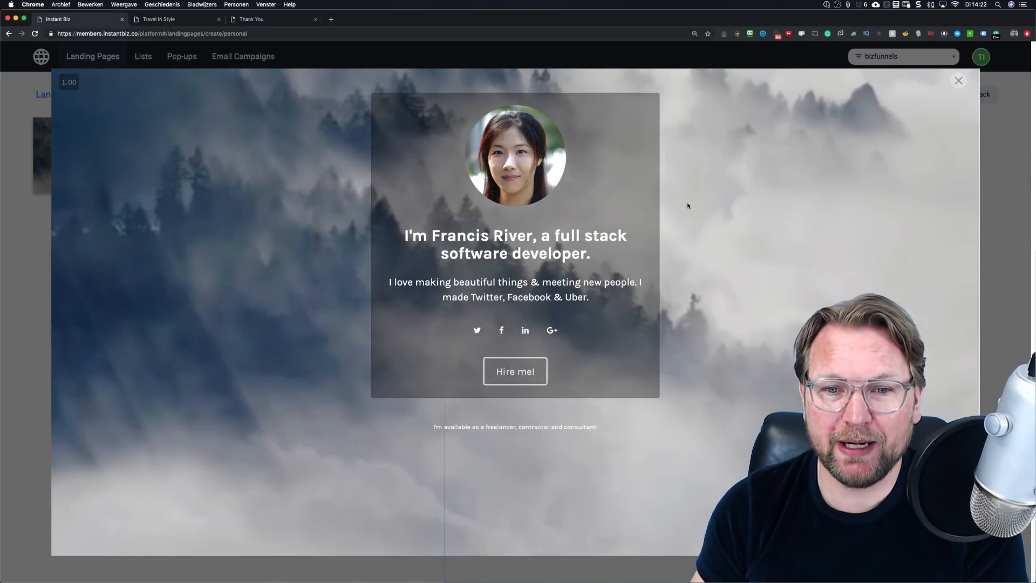
{"action": "left_click", "coordinate": [958, 80]}
{"action": "left_click", "coordinate": [979, 94]}
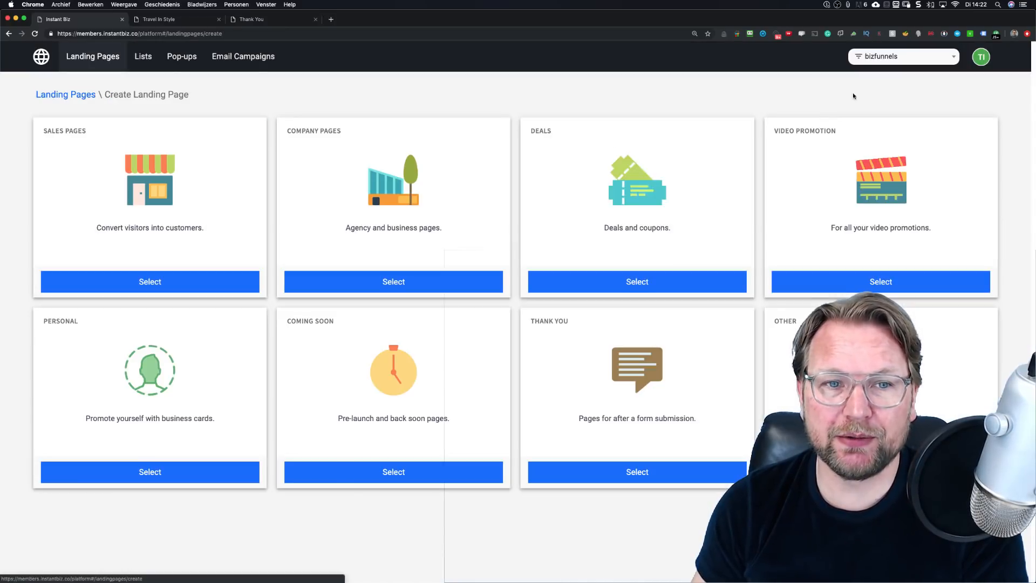
{"action": "left_click", "coordinate": [151, 280]}
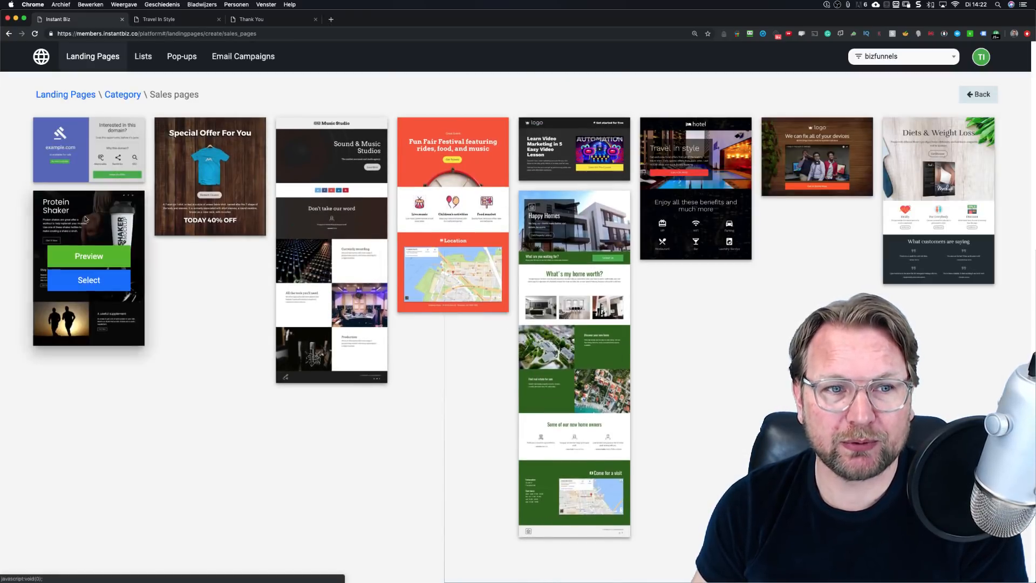
Step: Preview the Protein Shaker template, then select it for a new page named 'Fitness page'
{"action": "mouse_move", "coordinate": [75, 256]}
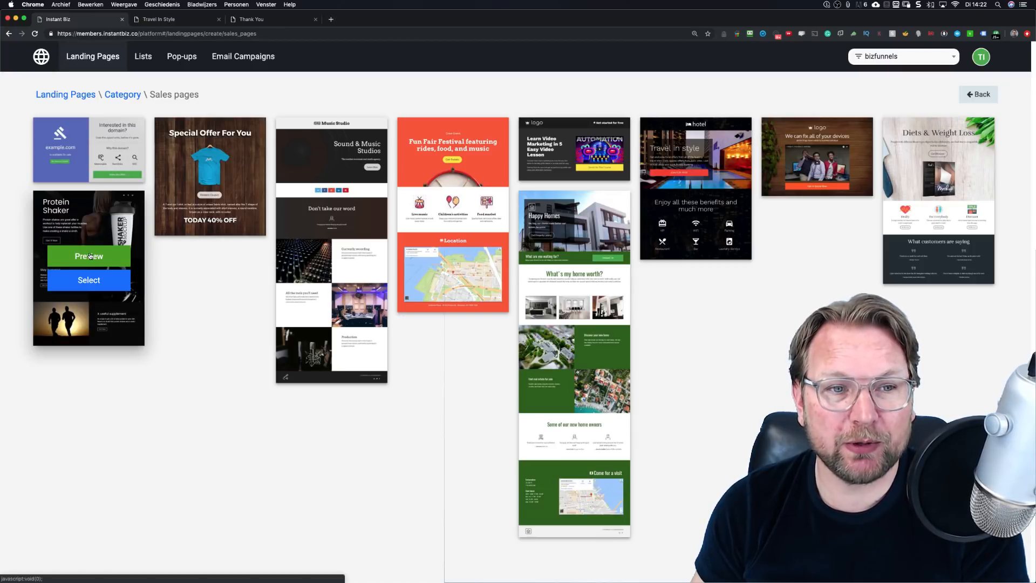
{"action": "left_click", "coordinate": [90, 256]}
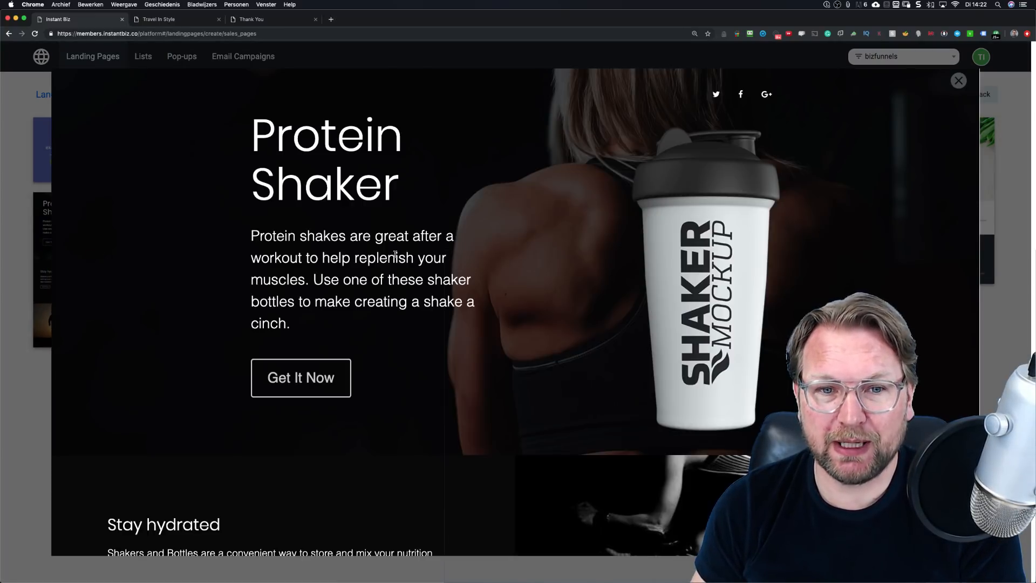
{"action": "scroll", "coordinate": [395, 253], "scroll_direction": "down", "scroll_amount": 6}
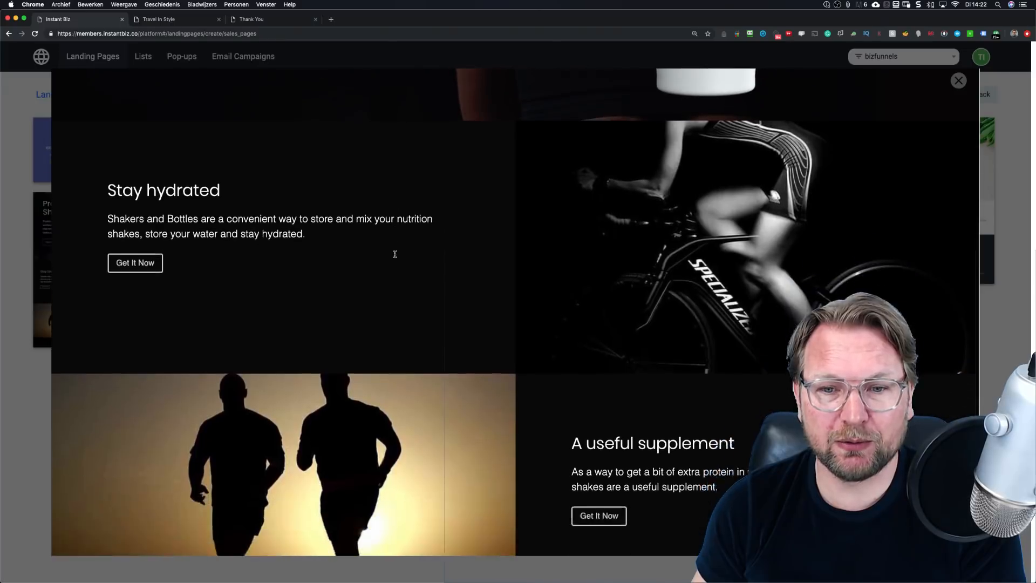
{"action": "scroll", "coordinate": [394, 253], "scroll_direction": "down", "scroll_amount": 2}
{"action": "scroll", "coordinate": [395, 254], "scroll_direction": "up", "scroll_amount": 8}
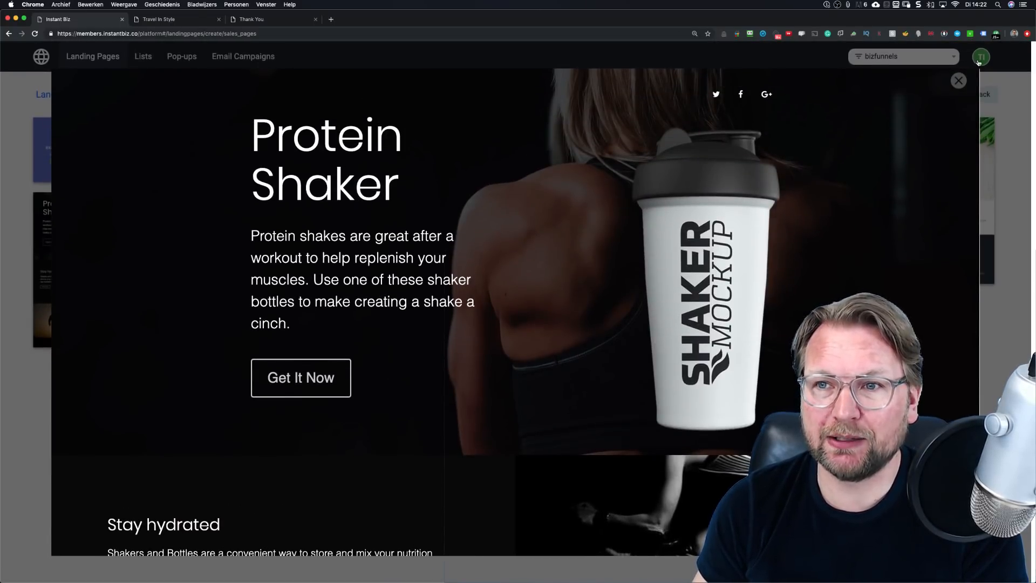
{"action": "left_click", "coordinate": [959, 81]}
{"action": "mouse_move", "coordinate": [70, 269]}
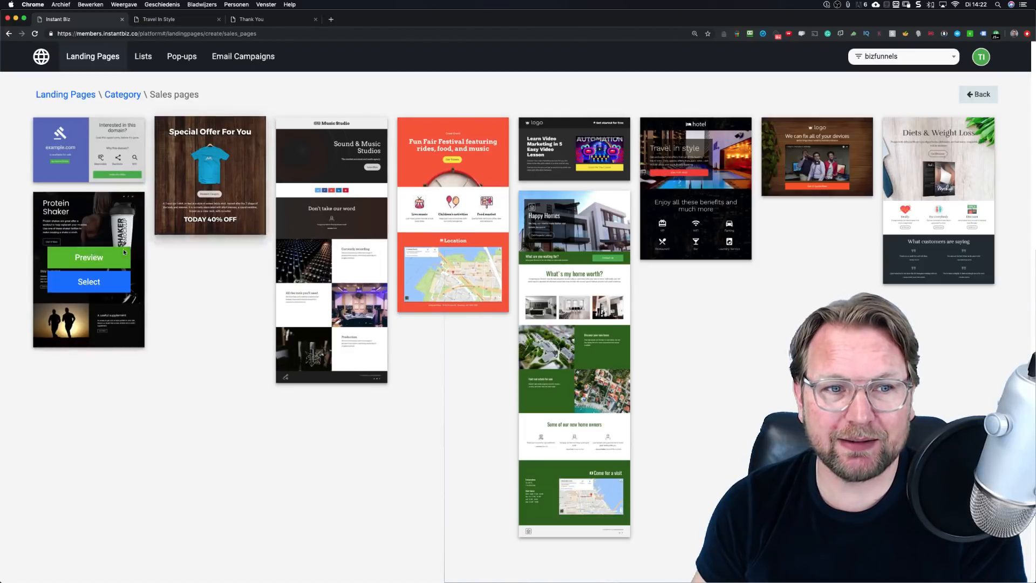
{"action": "left_click", "coordinate": [87, 281]}
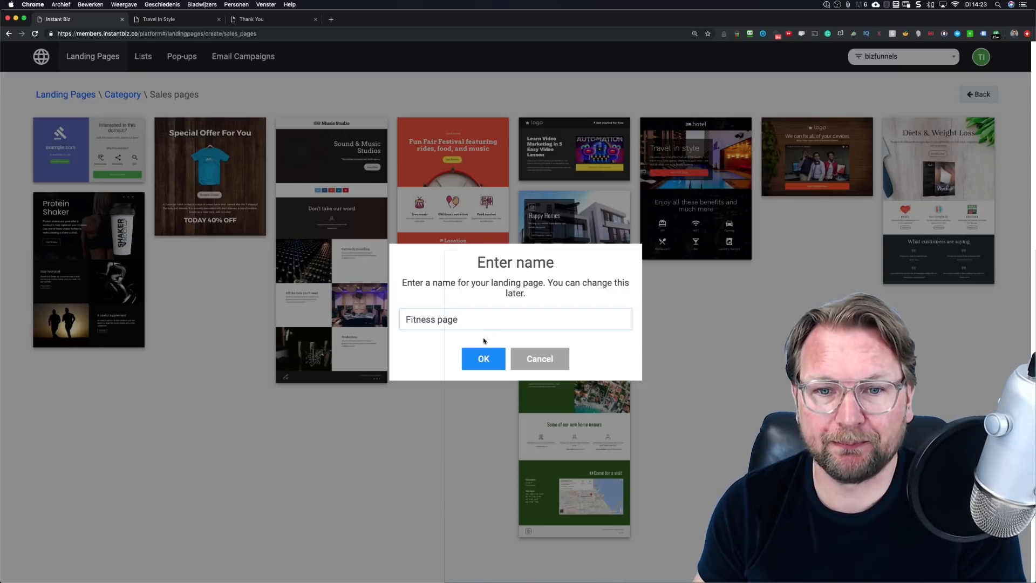
Step: Confirm the 'Fitness page' name and scroll through its Protein Shaker, Stay hydrated and supplement sections
{"action": "left_click", "coordinate": [481, 358]}
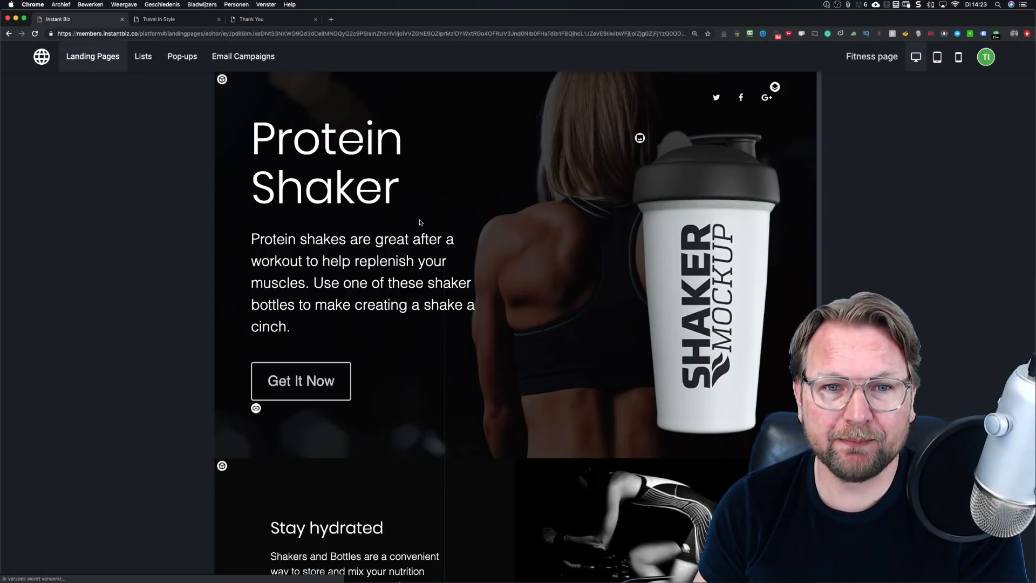
{"action": "scroll", "coordinate": [447, 235], "scroll_direction": "down", "scroll_amount": 5}
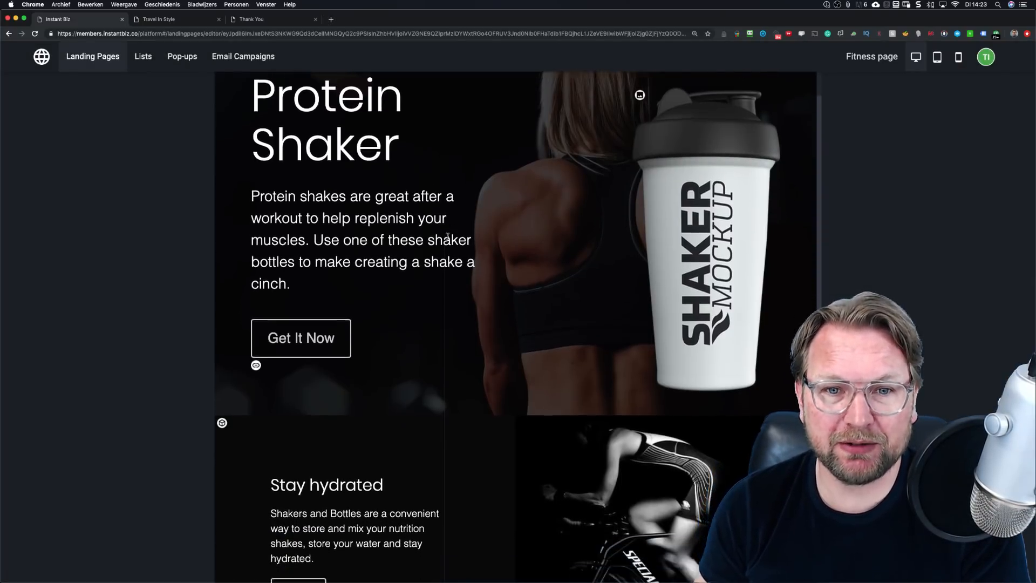
{"action": "scroll", "coordinate": [448, 236], "scroll_direction": "down", "scroll_amount": 5}
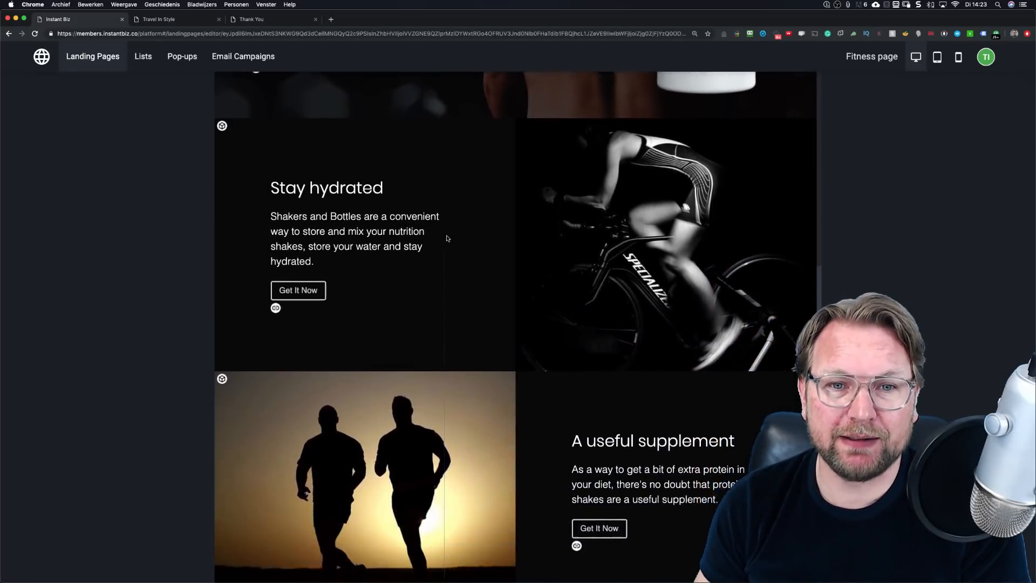
{"action": "scroll", "coordinate": [447, 239], "scroll_direction": "up", "scroll_amount": 10}
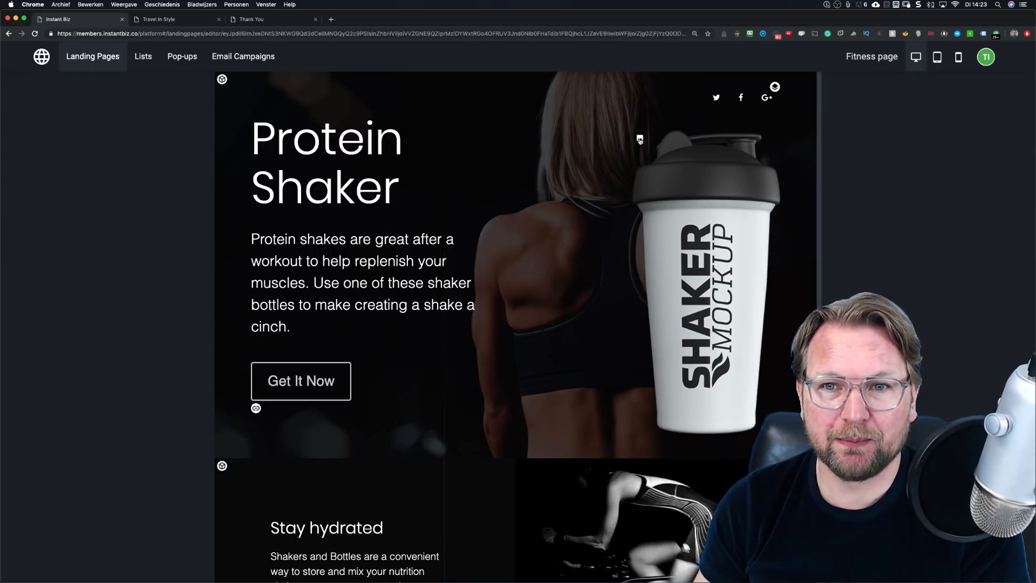
{"action": "scroll", "coordinate": [529, 223], "scroll_direction": "down", "scroll_amount": 5}
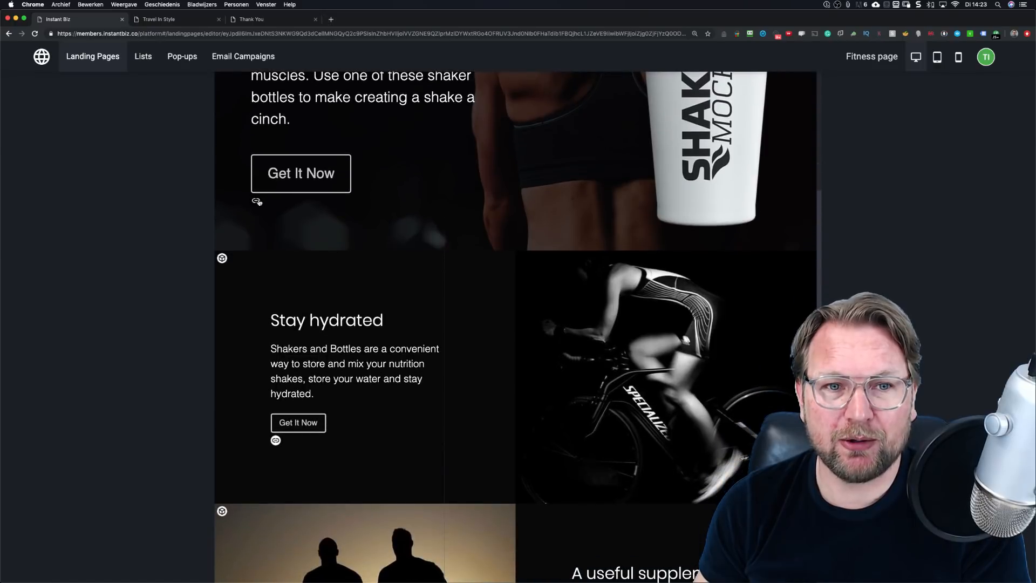
{"action": "scroll", "coordinate": [331, 274], "scroll_direction": "down", "scroll_amount": 3}
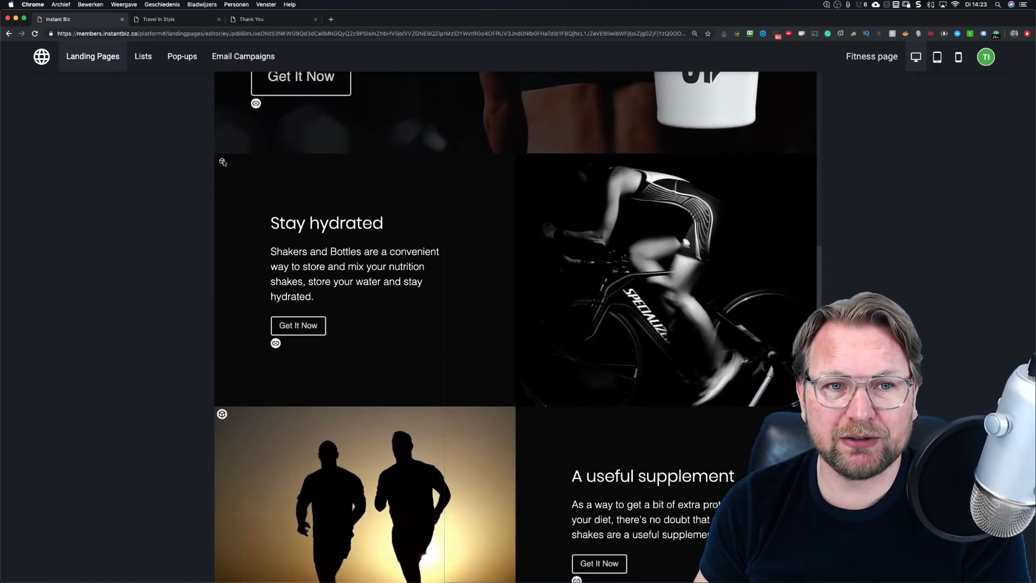
{"action": "scroll", "coordinate": [569, 221], "scroll_direction": "up", "scroll_amount": 5}
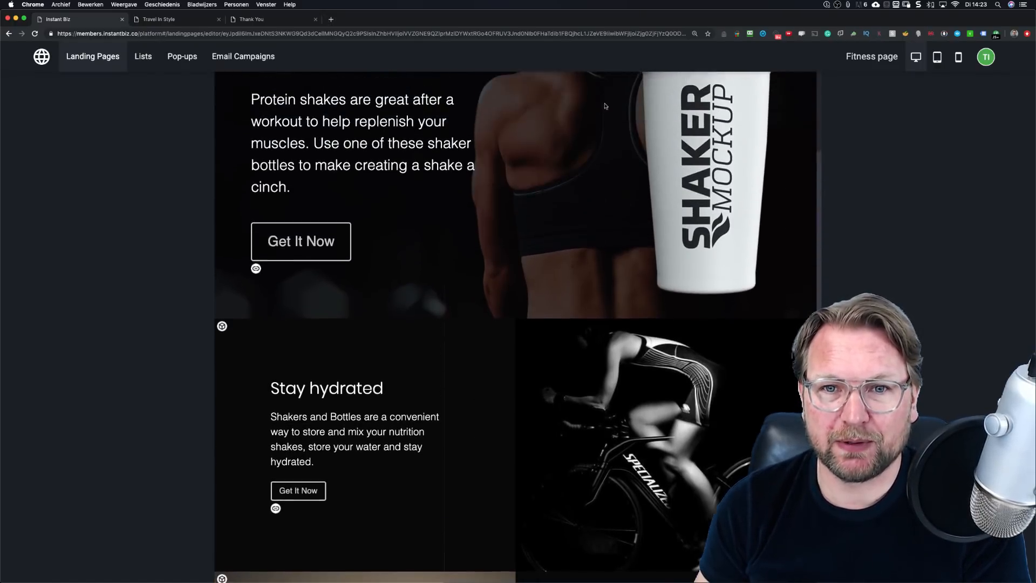
{"action": "scroll", "coordinate": [542, 270], "scroll_direction": "down", "scroll_amount": 4}
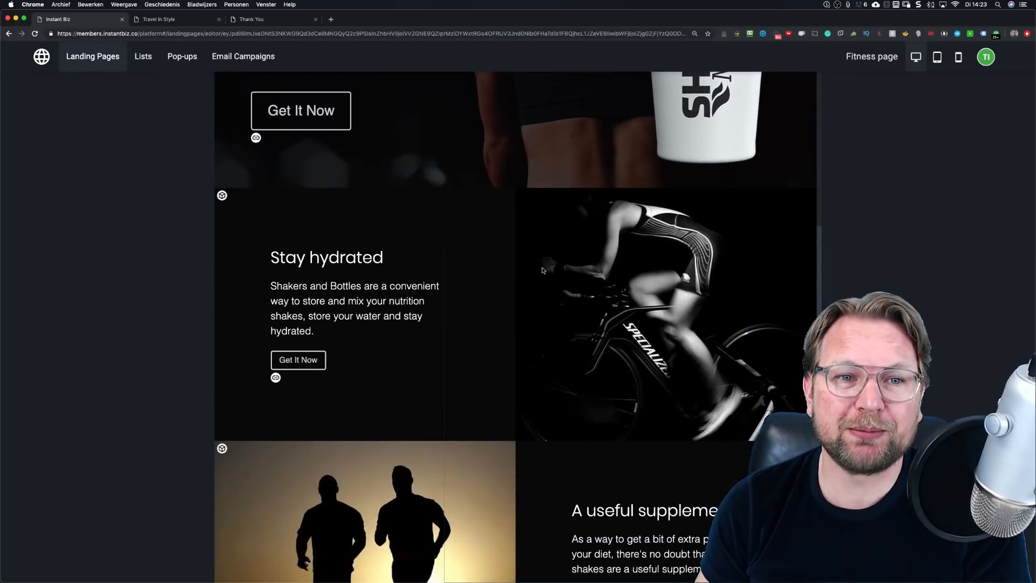
Step: Set the Stay hydrated section's background colour to white
{"action": "left_click", "coordinate": [222, 197]}
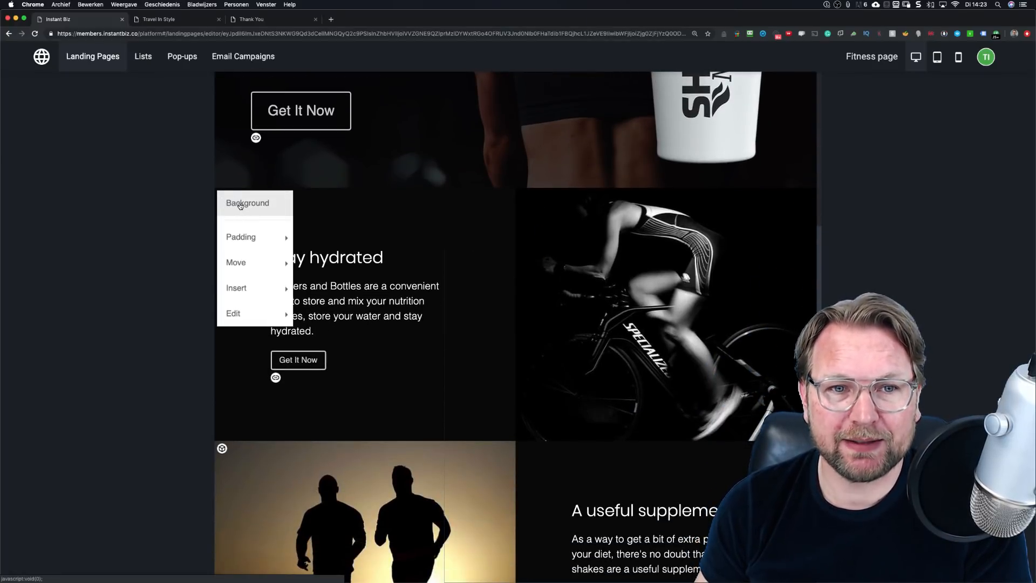
{"action": "left_click", "coordinate": [241, 205]}
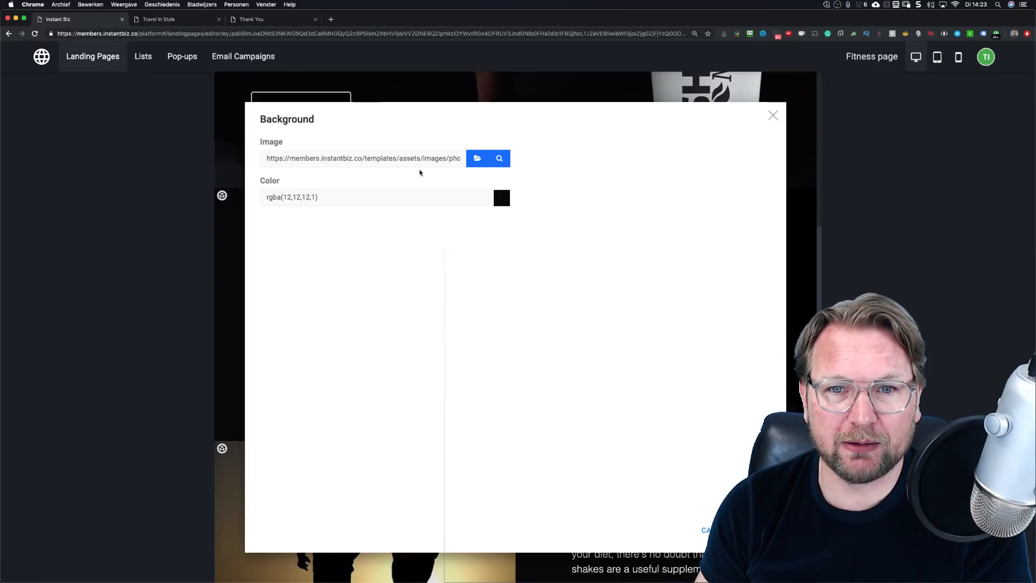
{"action": "left_click", "coordinate": [500, 202]}
{"action": "left_click_drag", "start_coordinate": [457, 226], "coordinate": [436, 210]}
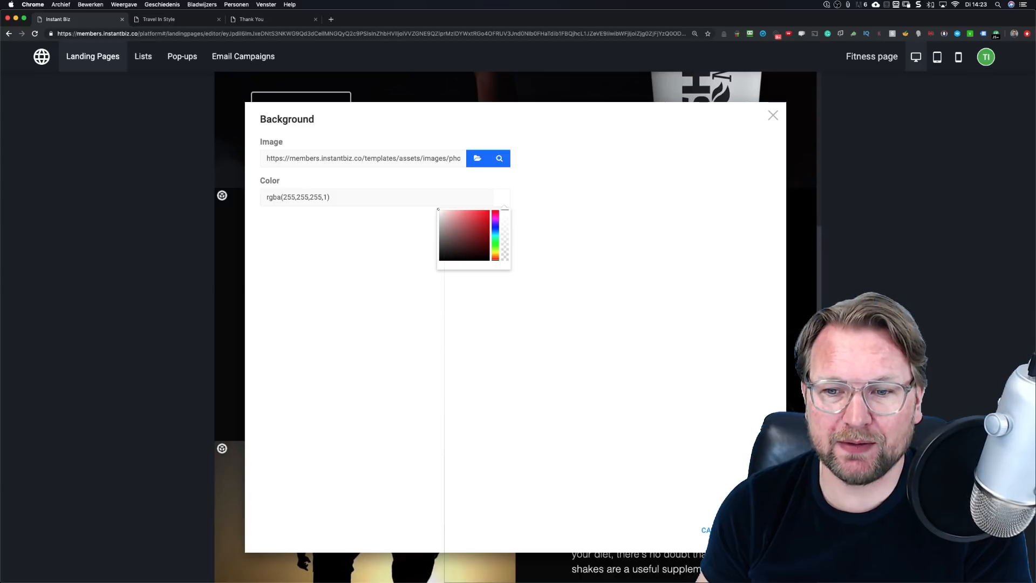
{"action": "left_click", "coordinate": [756, 530]}
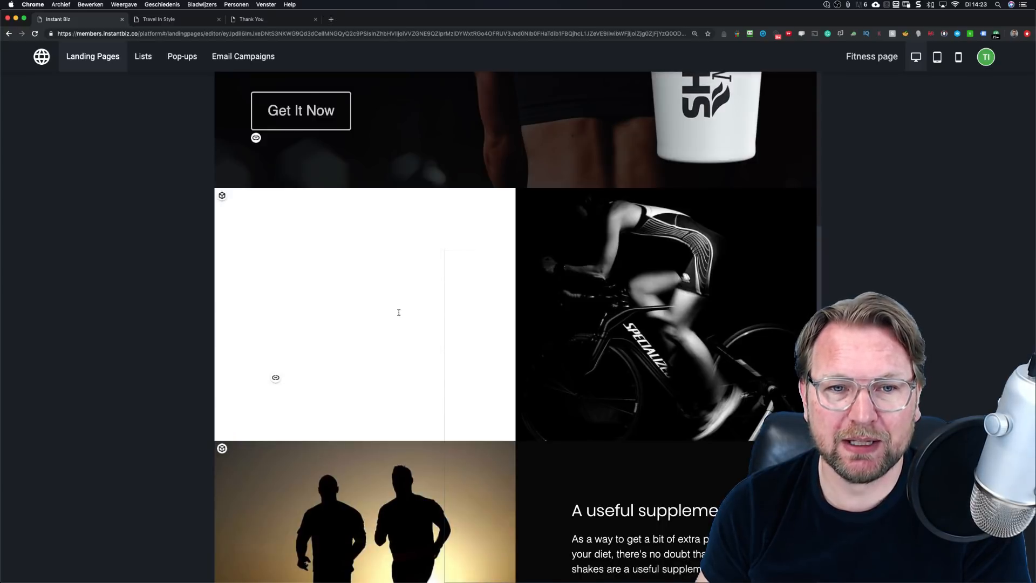
Step: Make all of the section's heading and paragraph text black
{"action": "left_click", "coordinate": [314, 280]}
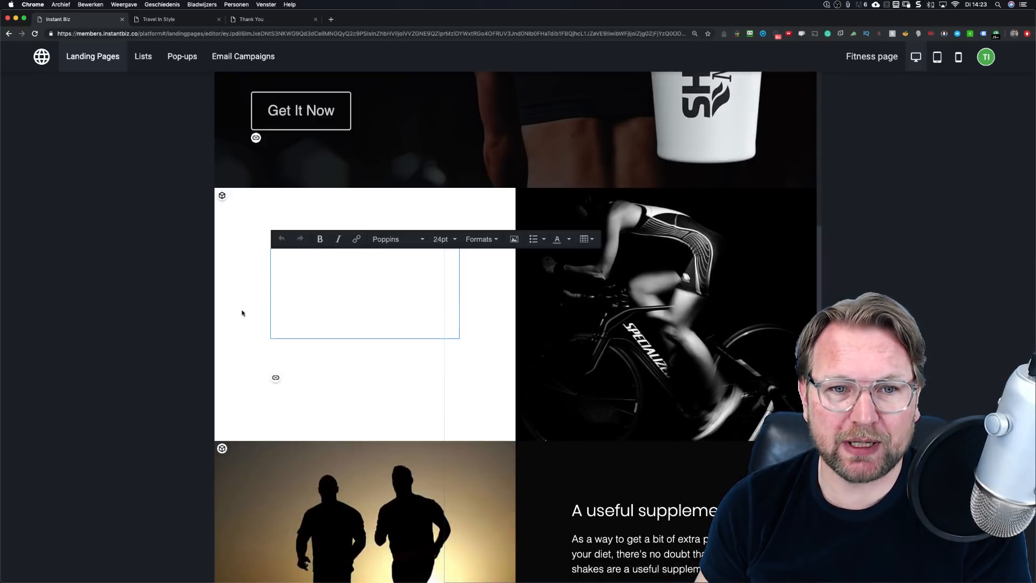
{"action": "left_click", "coordinate": [381, 284]}
{"action": "key", "text": "super+a"}
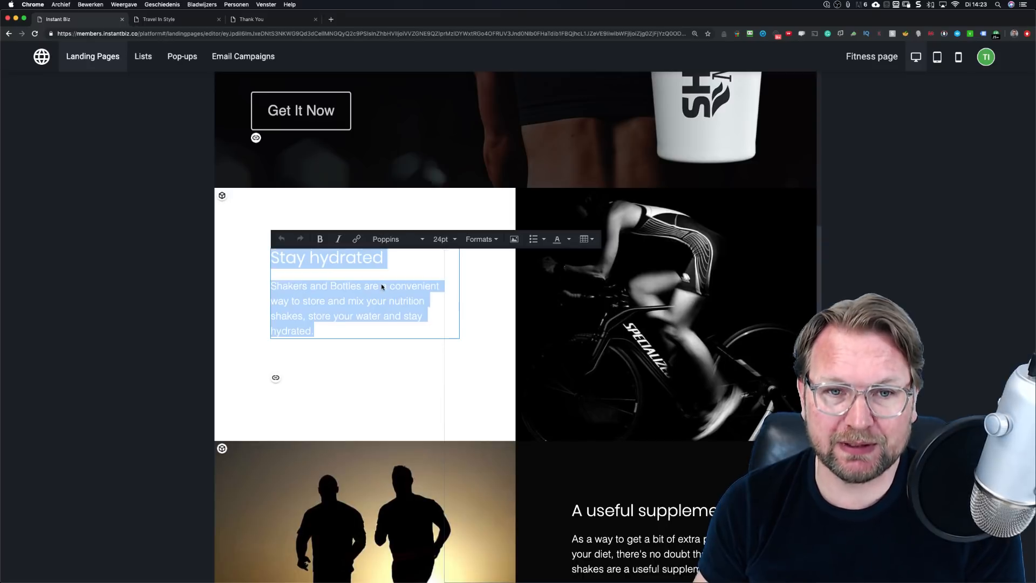
{"action": "left_click", "coordinate": [569, 240]}
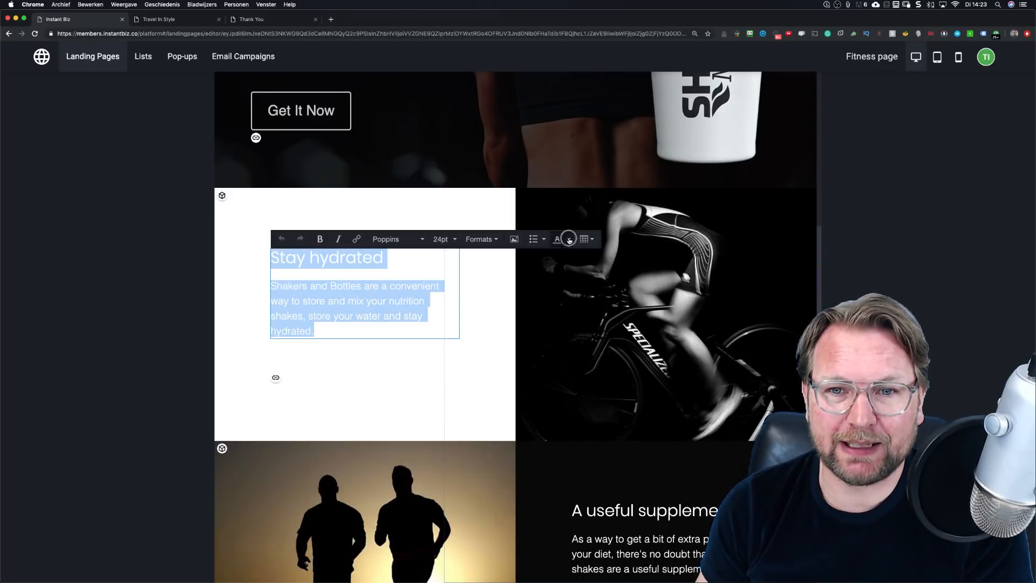
{"action": "left_click", "coordinate": [559, 260]}
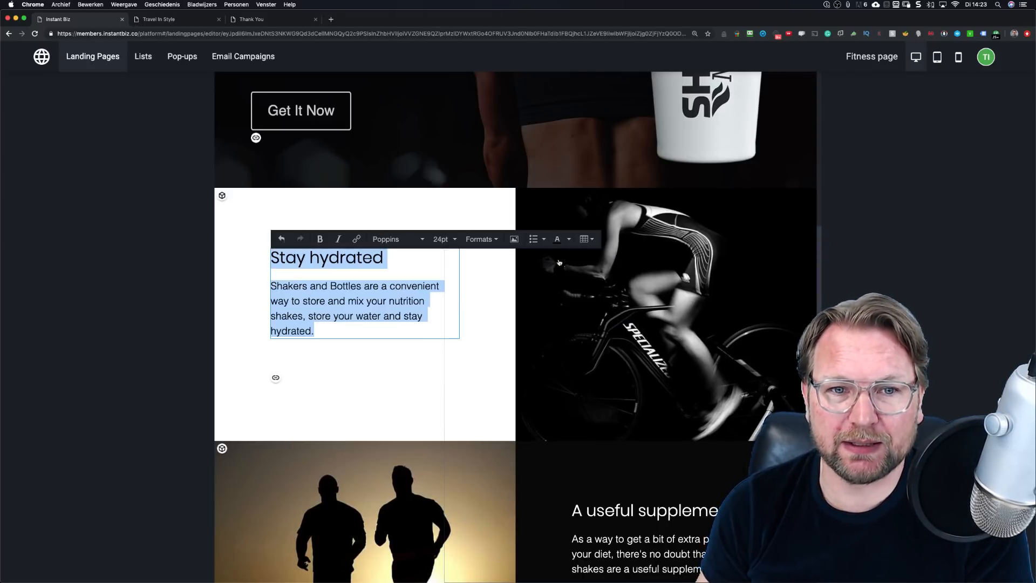
{"action": "left_click", "coordinate": [314, 216]}
{"action": "scroll", "coordinate": [387, 292], "scroll_direction": "up", "scroll_amount": 5}
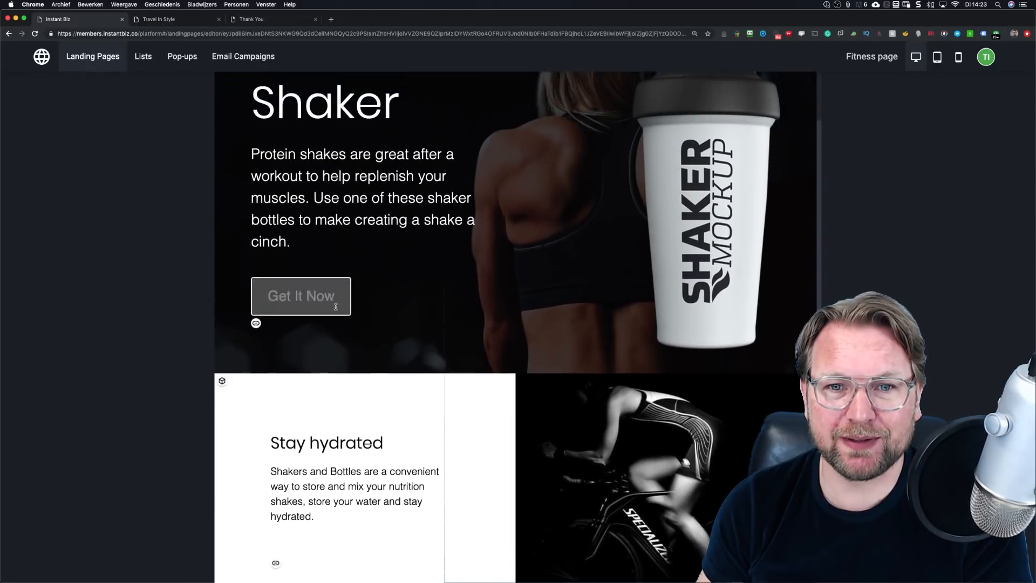
Step: Change the Get It Now button colour to the orange-red swatch in its link settings
{"action": "scroll", "coordinate": [343, 241], "scroll_direction": "down", "scroll_amount": 5}
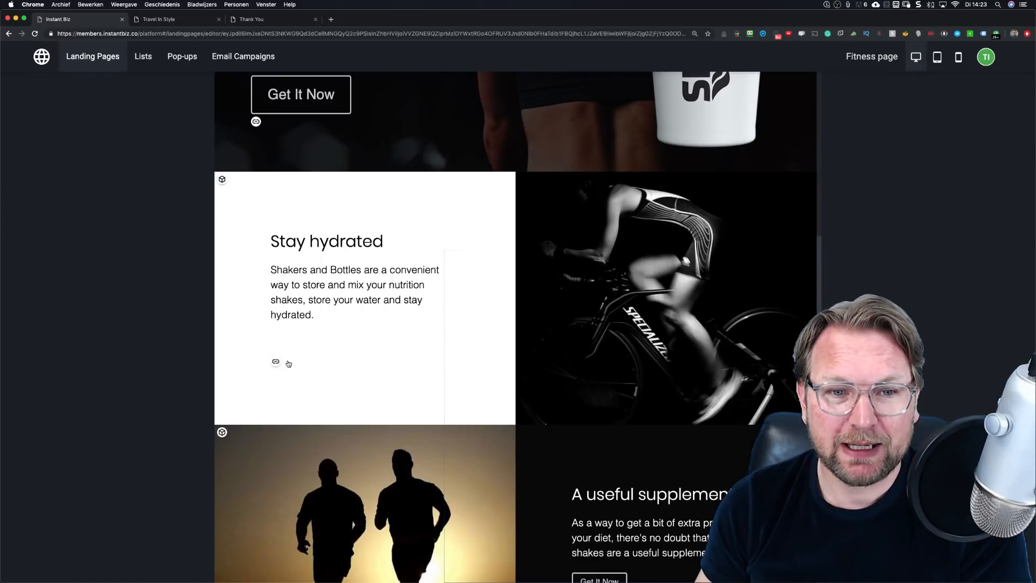
{"action": "left_click", "coordinate": [276, 362]}
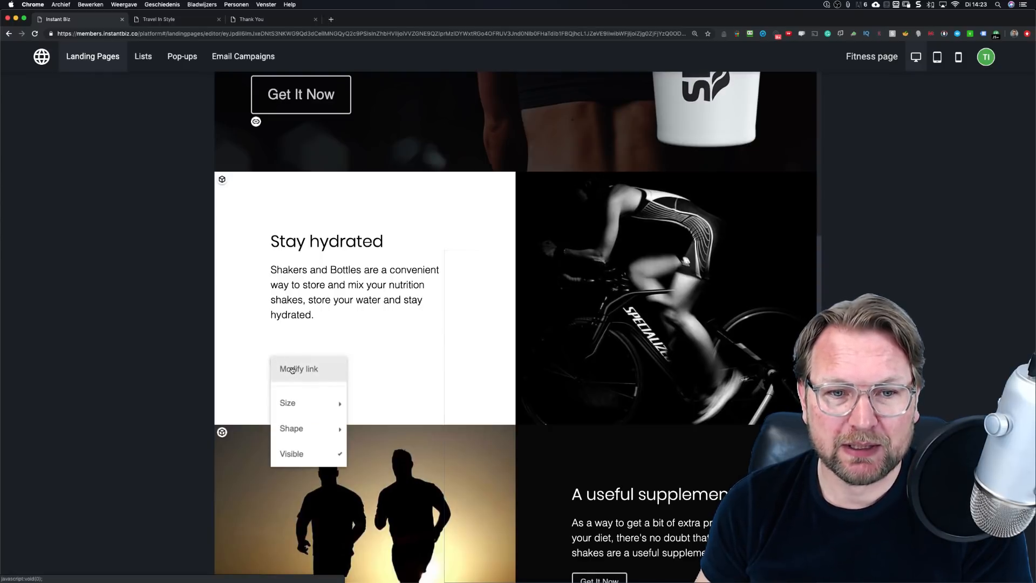
{"action": "left_click", "coordinate": [301, 371]}
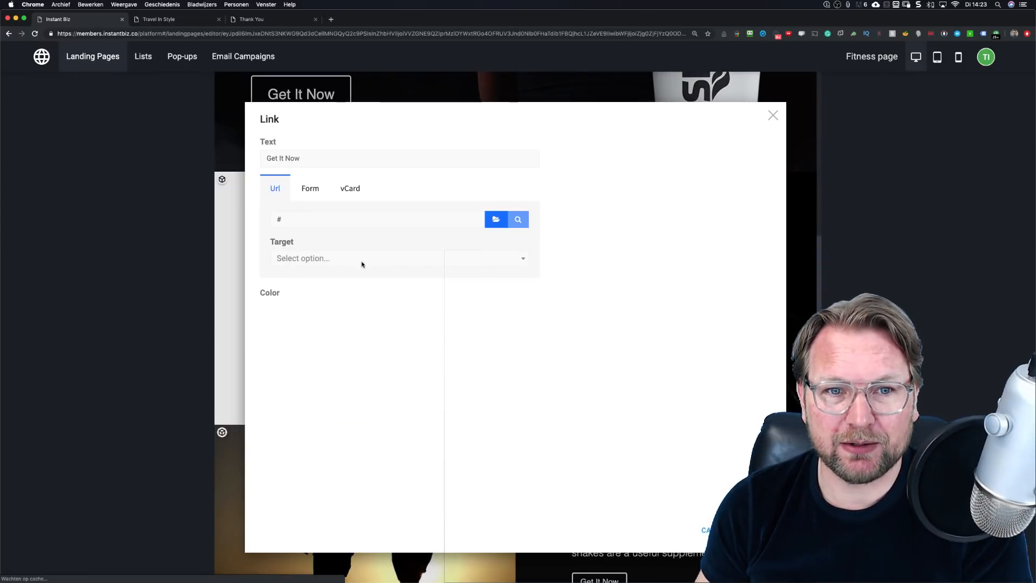
{"action": "left_click", "coordinate": [598, 314]}
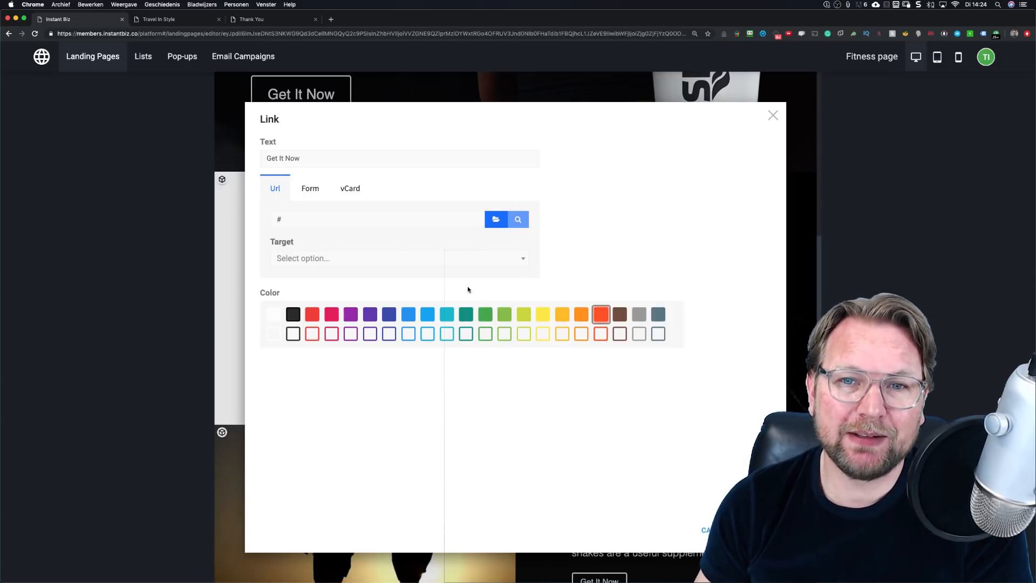
{"action": "left_click", "coordinate": [756, 530]}
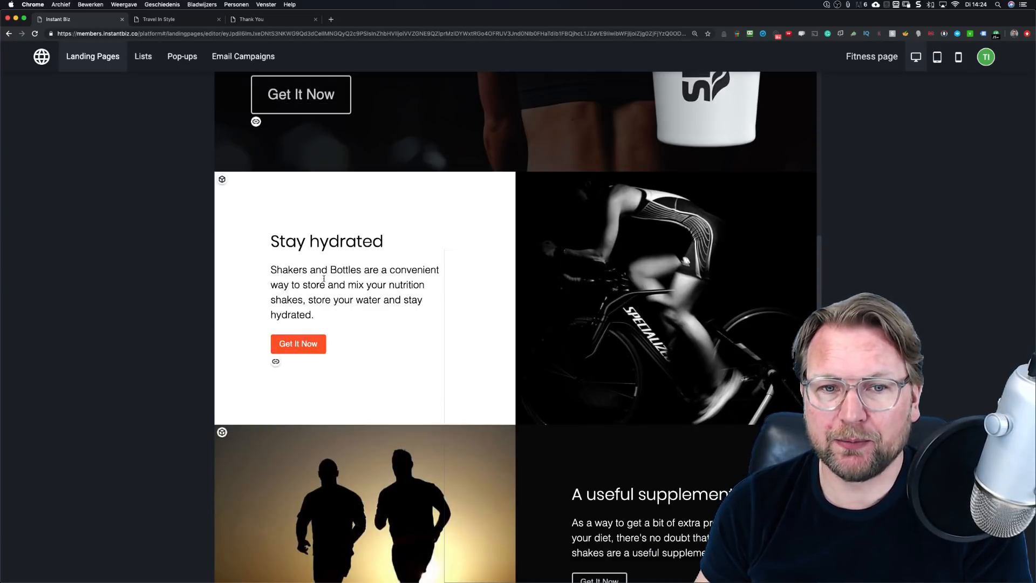
{"action": "scroll", "coordinate": [233, 265], "scroll_direction": "up", "scroll_amount": 5}
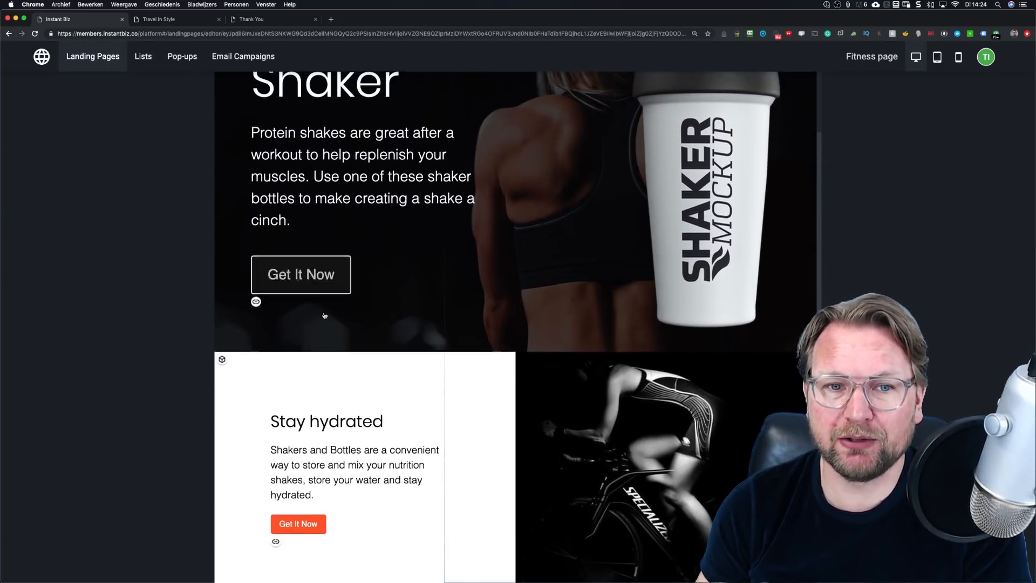
{"action": "scroll", "coordinate": [435, 294], "scroll_direction": "down", "scroll_amount": 5}
{"action": "scroll", "coordinate": [431, 167], "scroll_direction": "up", "scroll_amount": 8}
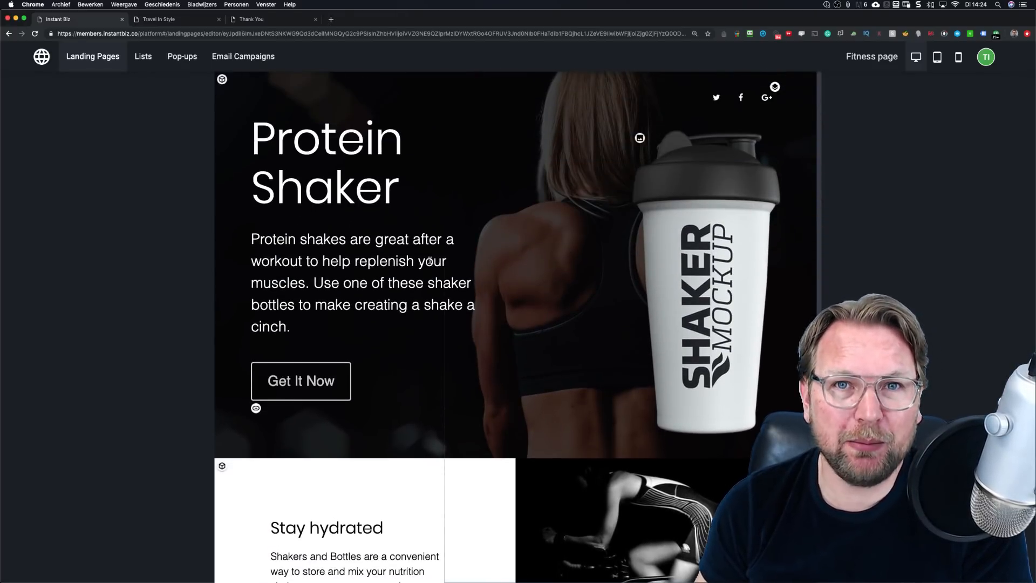
{"action": "scroll", "coordinate": [430, 260], "scroll_direction": "down", "scroll_amount": 5}
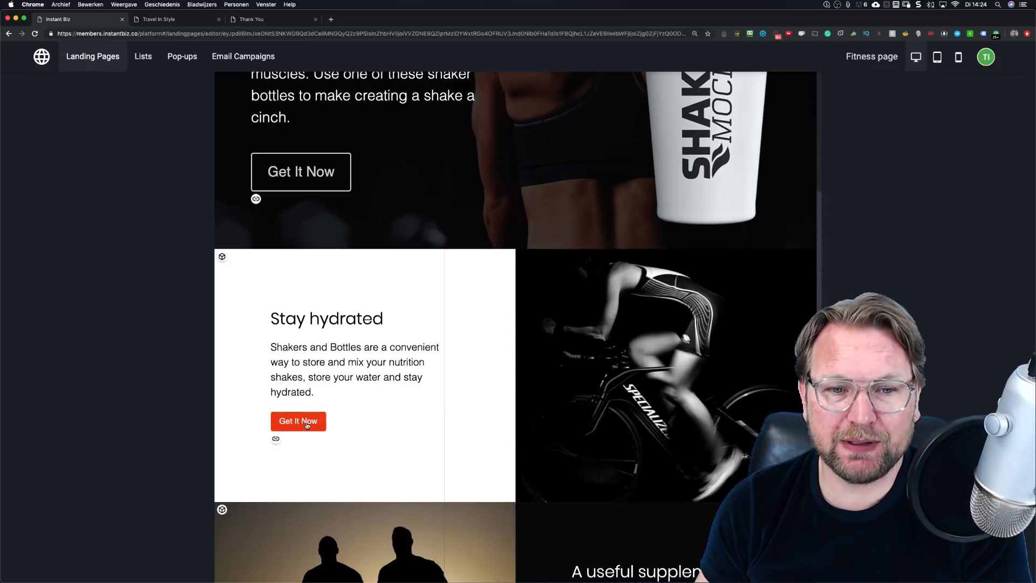
Step: In the Get It Now link settings, switch the link type to Form and choose Optin
{"action": "left_click", "coordinate": [276, 439]}
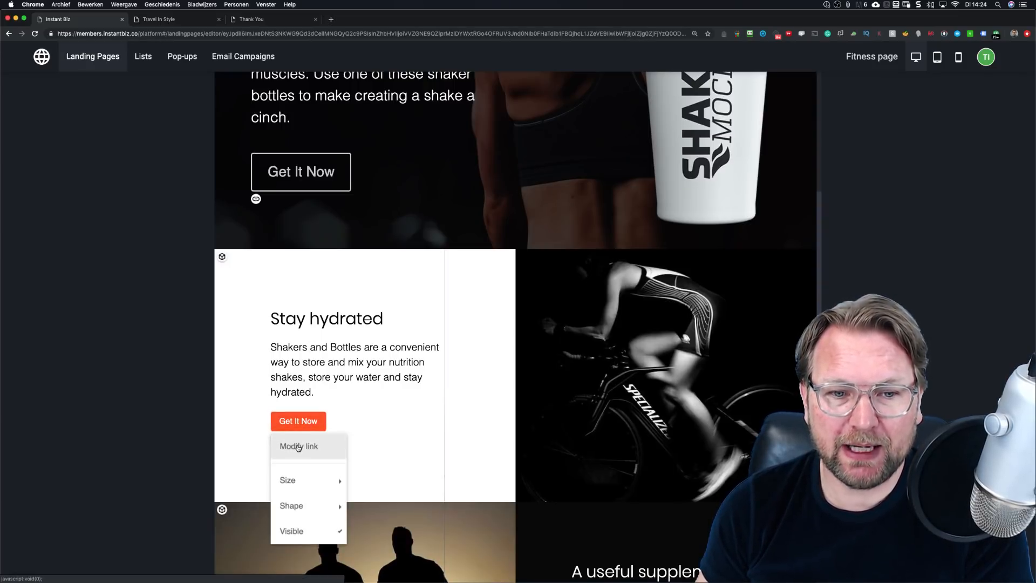
{"action": "left_click", "coordinate": [299, 447]}
{"action": "left_click", "coordinate": [279, 217]}
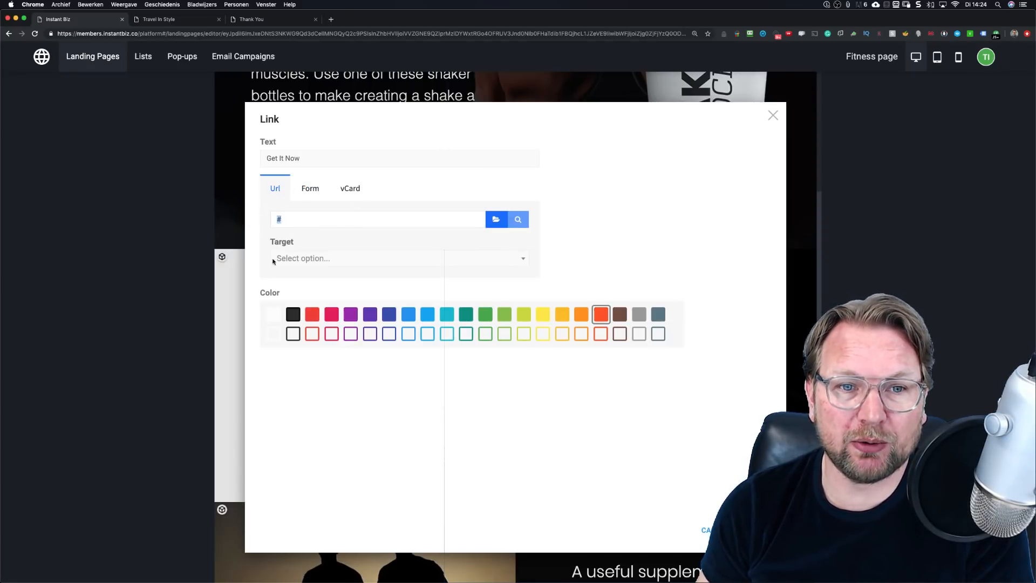
{"action": "left_click", "coordinate": [473, 256]}
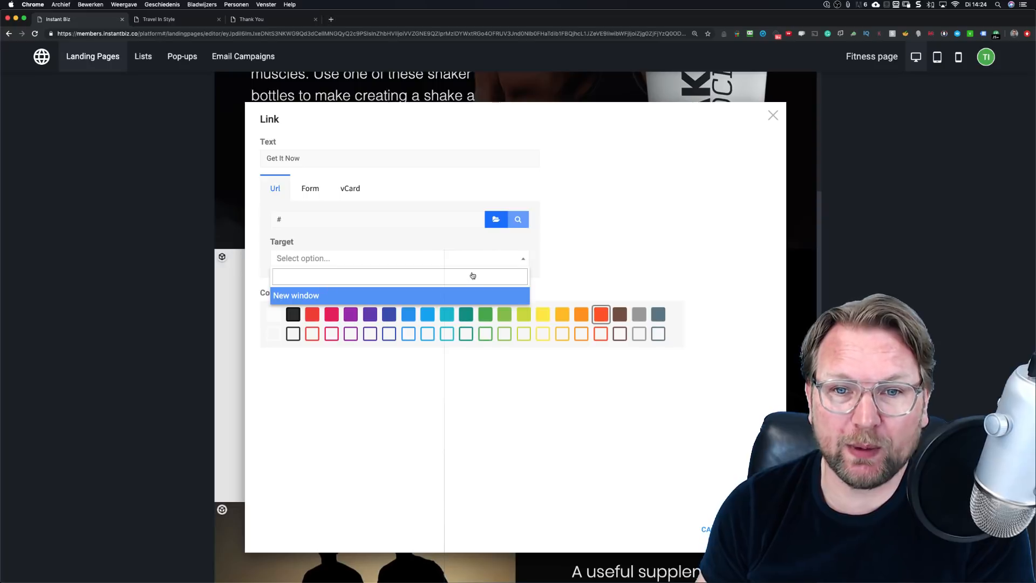
{"action": "left_click", "coordinate": [556, 255]}
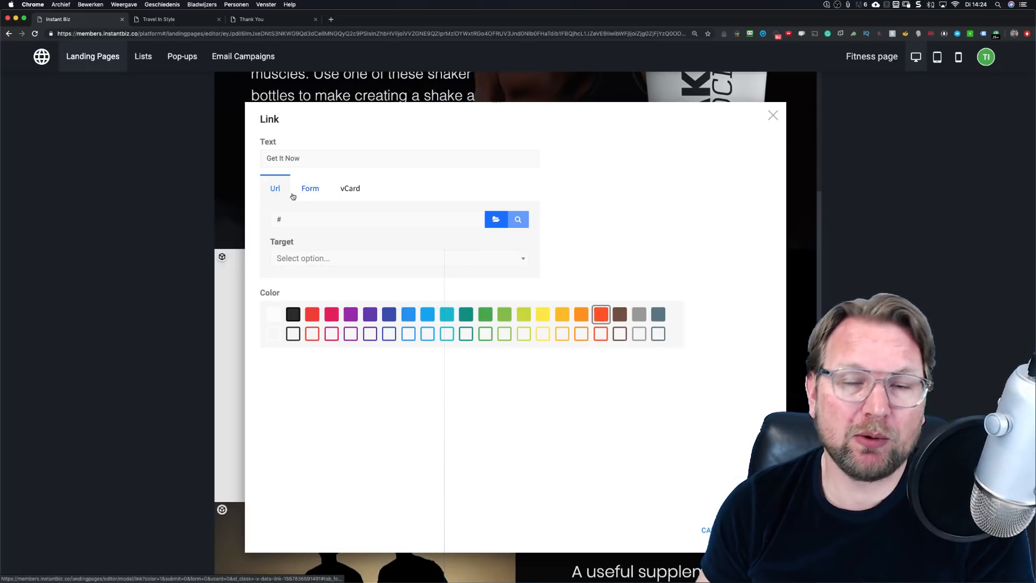
{"action": "left_click", "coordinate": [312, 189]}
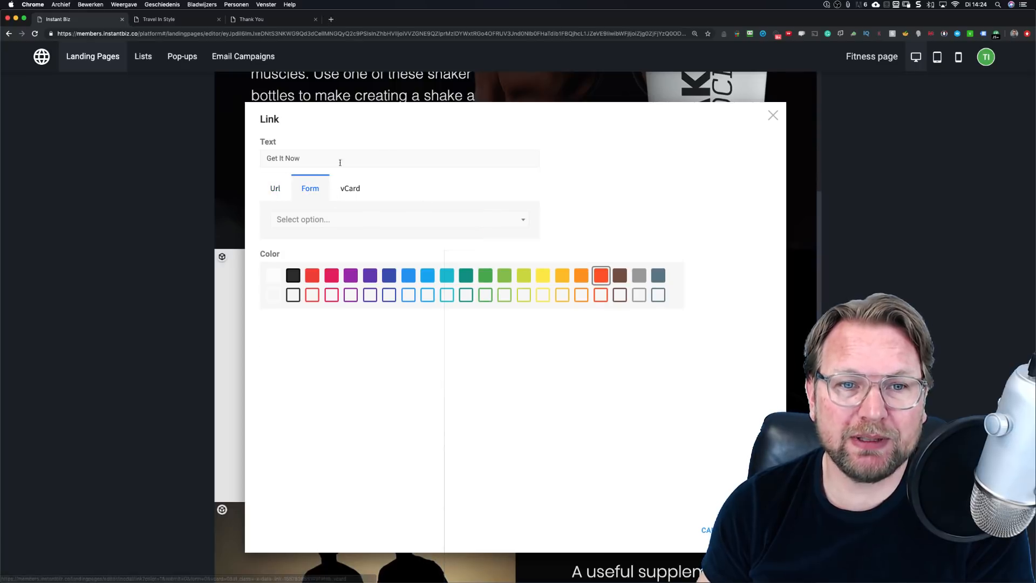
{"action": "left_click", "coordinate": [394, 220]}
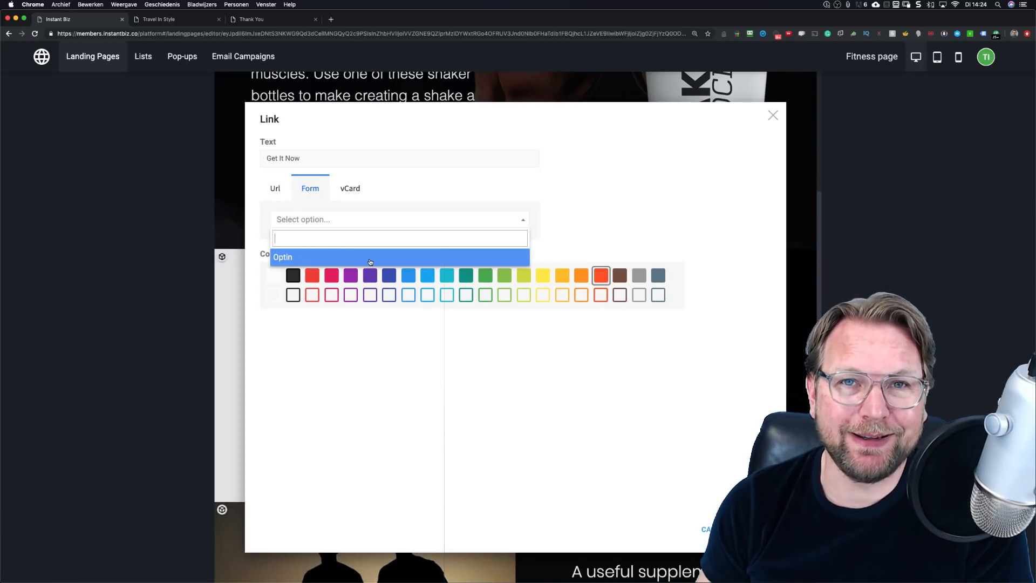
{"action": "left_click", "coordinate": [281, 258]}
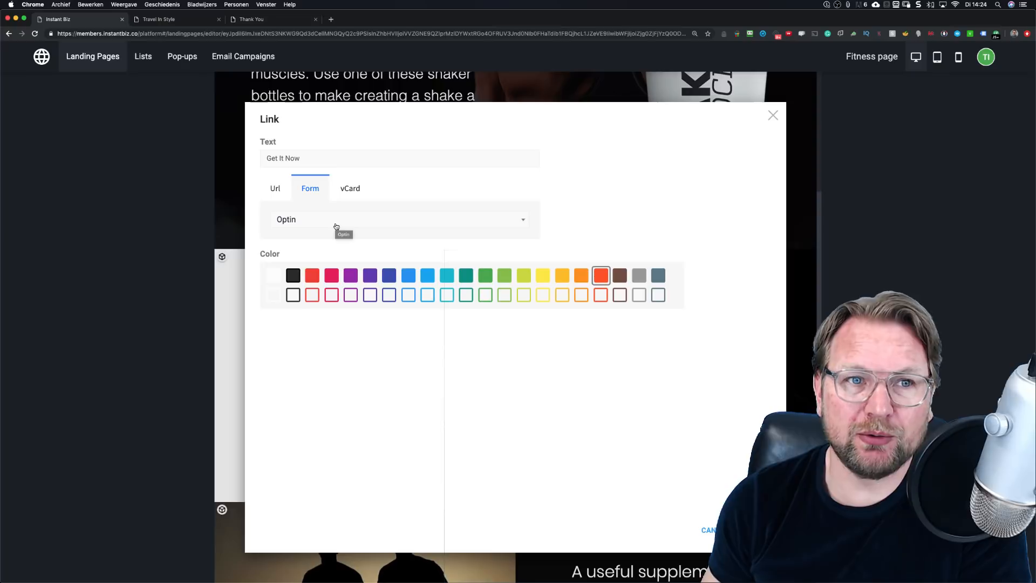
Step: Glance at the vCard option, return to the Form link, and close the Link dialog
{"action": "left_click", "coordinate": [344, 188]}
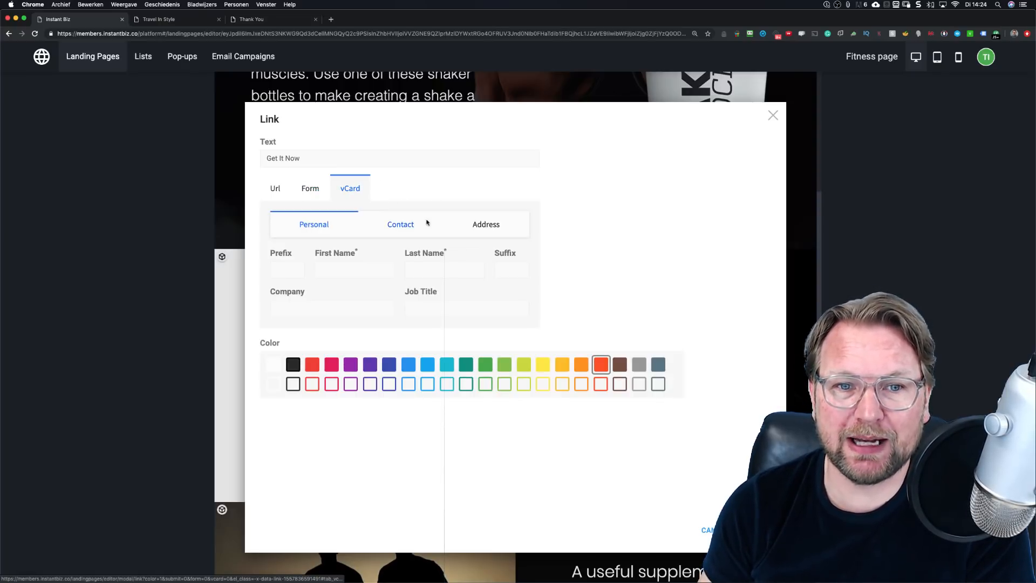
{"action": "left_click", "coordinate": [305, 188]}
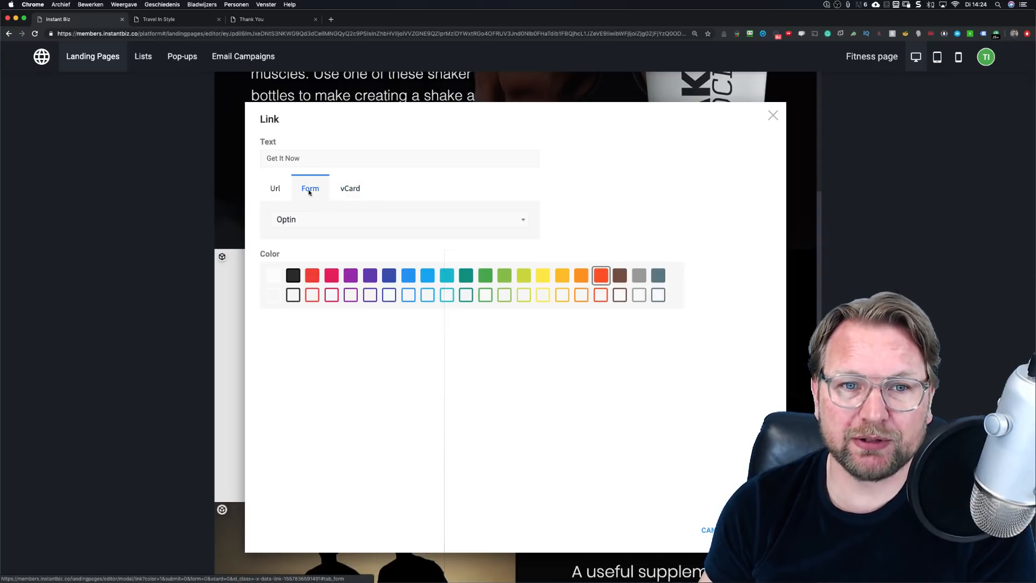
{"action": "scroll", "coordinate": [308, 192], "scroll_direction": "up", "scroll_amount": 5}
{"action": "scroll", "coordinate": [320, 249], "scroll_direction": "down", "scroll_amount": 5}
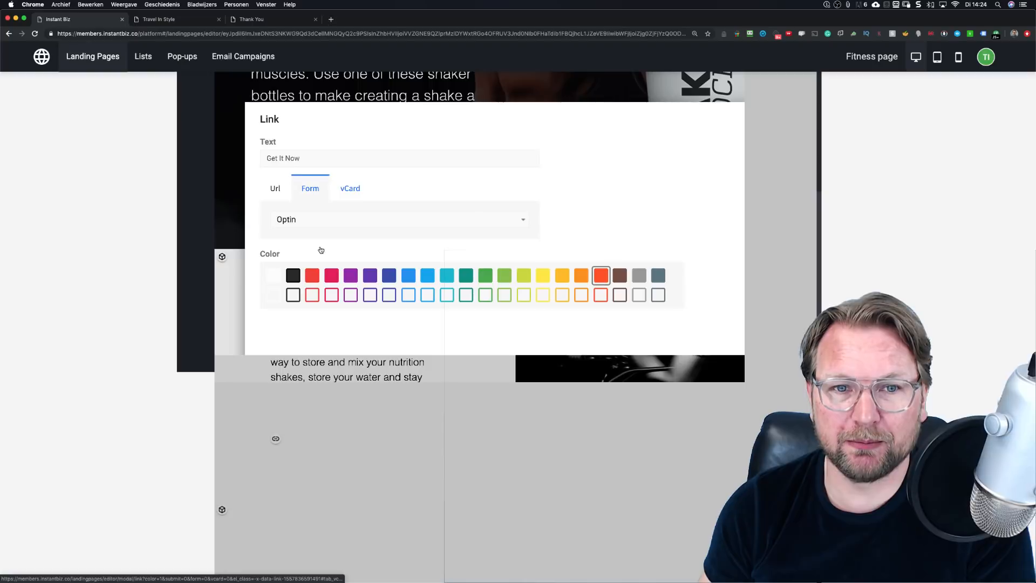
{"action": "left_click", "coordinate": [556, 296]}
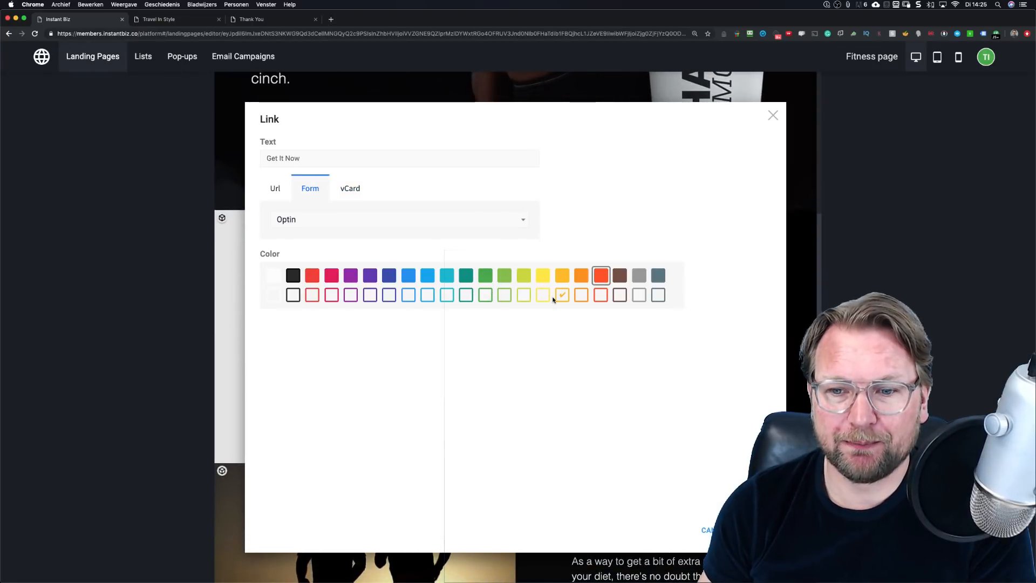
{"action": "left_click", "coordinate": [755, 530]}
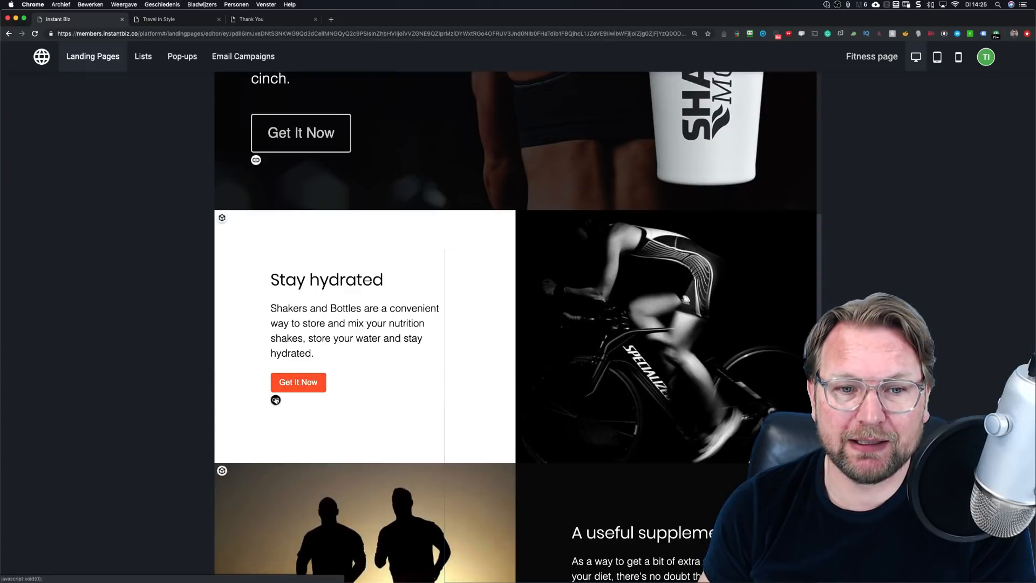
{"action": "left_click", "coordinate": [276, 399]}
Step: Change the Get It Now button colour to the blue swatch
{"action": "left_click", "coordinate": [286, 407]}
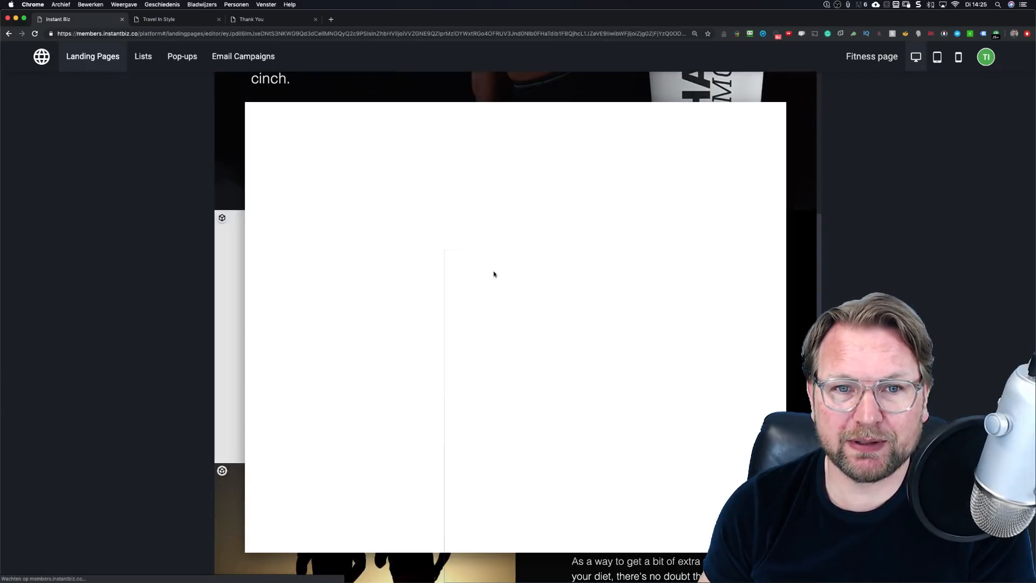
{"action": "left_click", "coordinate": [408, 275]}
{"action": "left_click", "coordinate": [760, 530]}
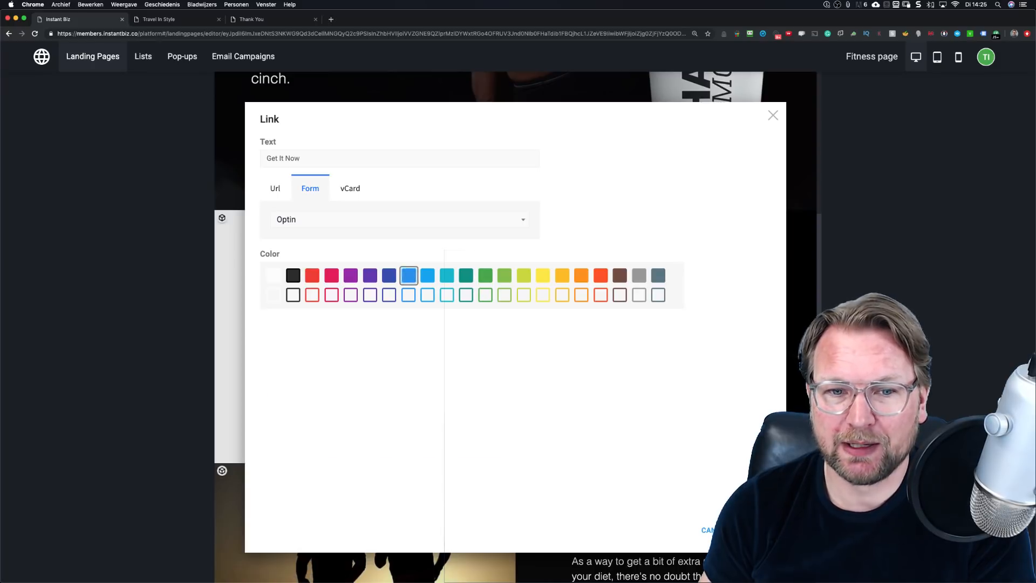
Step: Set the button size to XL and its shape to Pill
{"action": "left_click", "coordinate": [277, 402]}
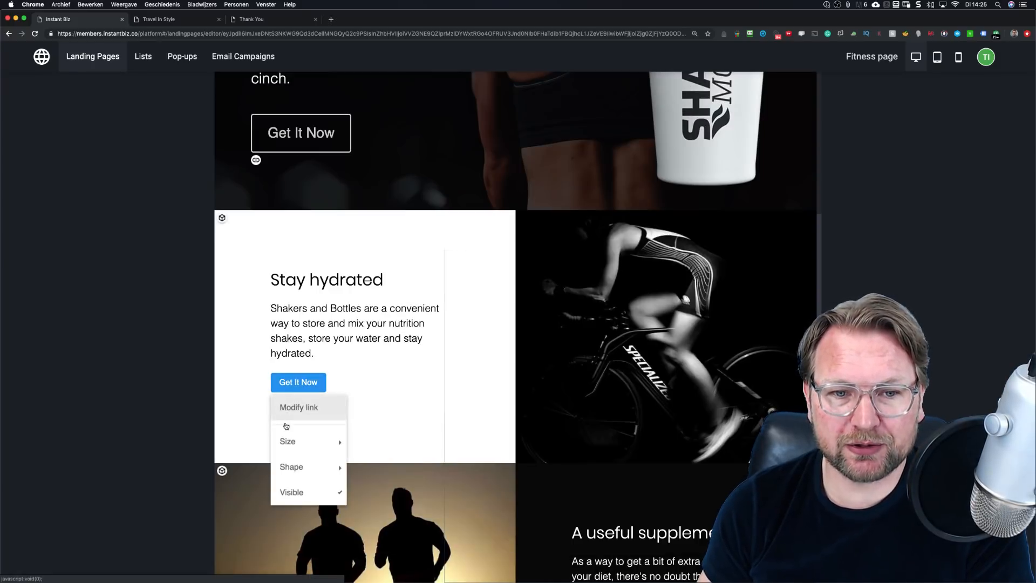
{"action": "mouse_move", "coordinate": [289, 443]}
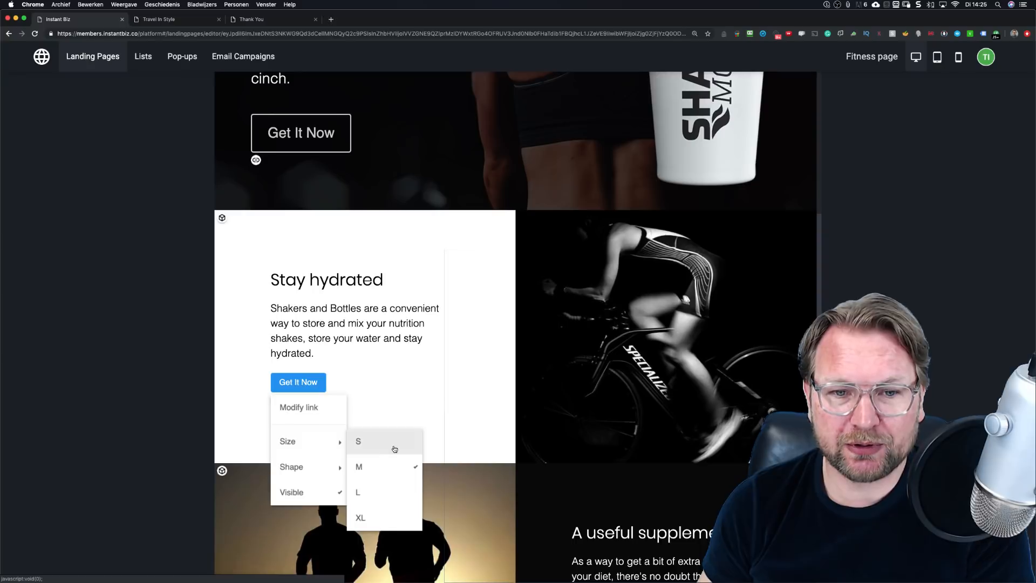
{"action": "left_click", "coordinate": [386, 515]}
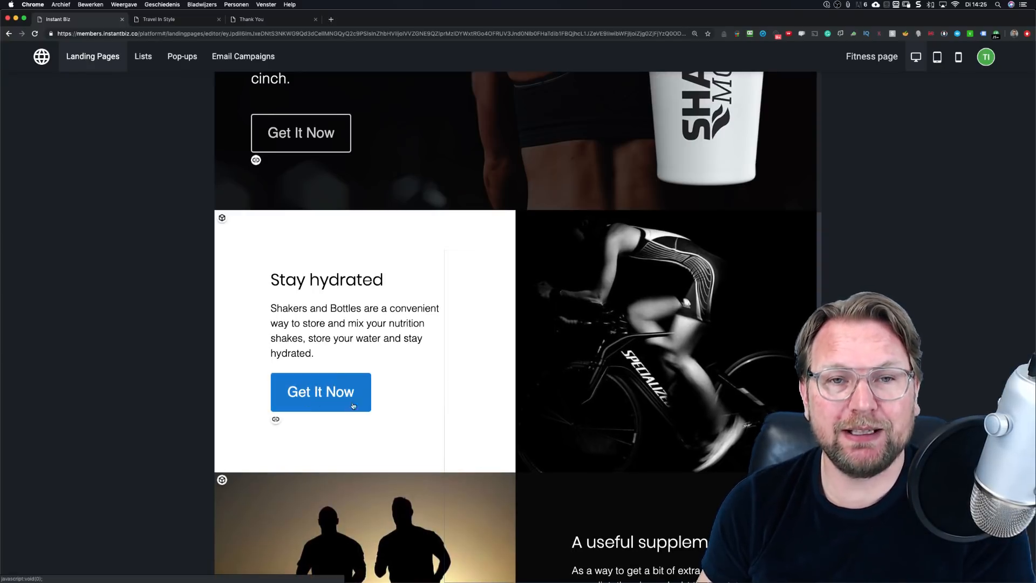
{"action": "left_click", "coordinate": [272, 420]}
{"action": "left_click", "coordinate": [275, 420]}
{"action": "mouse_move", "coordinate": [317, 485]}
{"action": "left_click", "coordinate": [378, 512]}
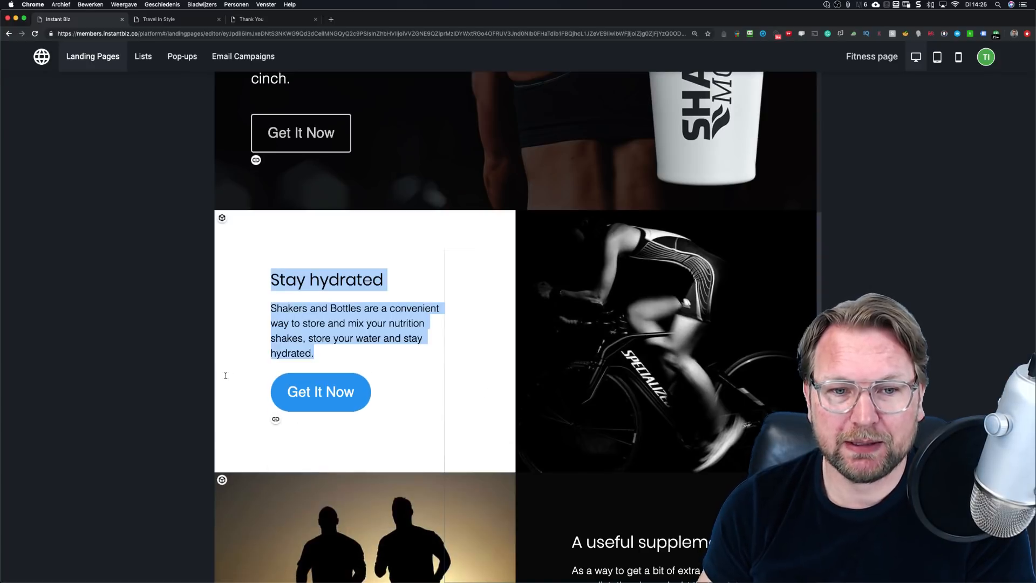
{"action": "scroll", "coordinate": [345, 394], "scroll_direction": "down", "scroll_amount": 3}
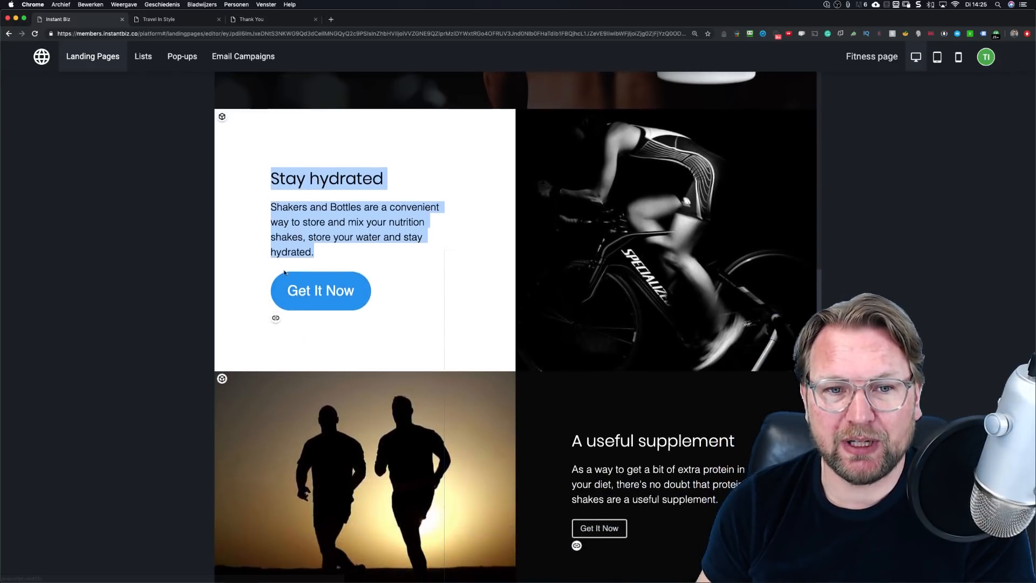
{"action": "left_click", "coordinate": [276, 317]}
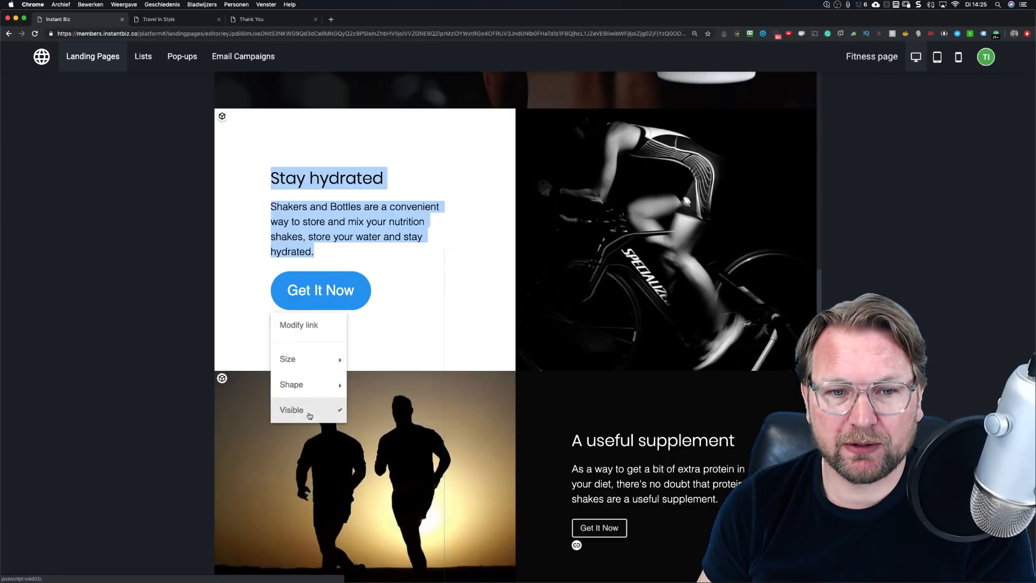
{"action": "mouse_move", "coordinate": [324, 359]}
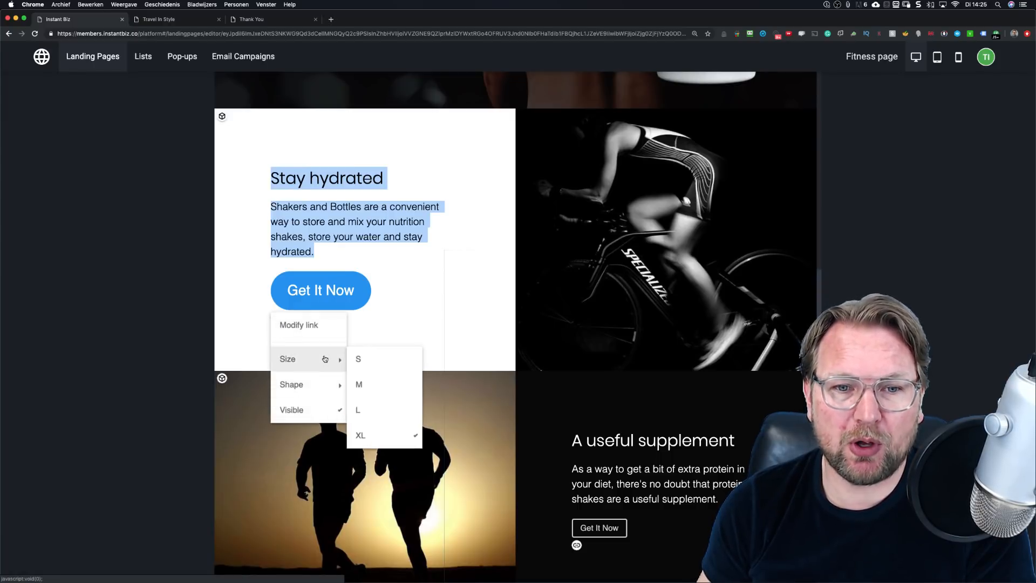
{"action": "left_click", "coordinate": [421, 310]}
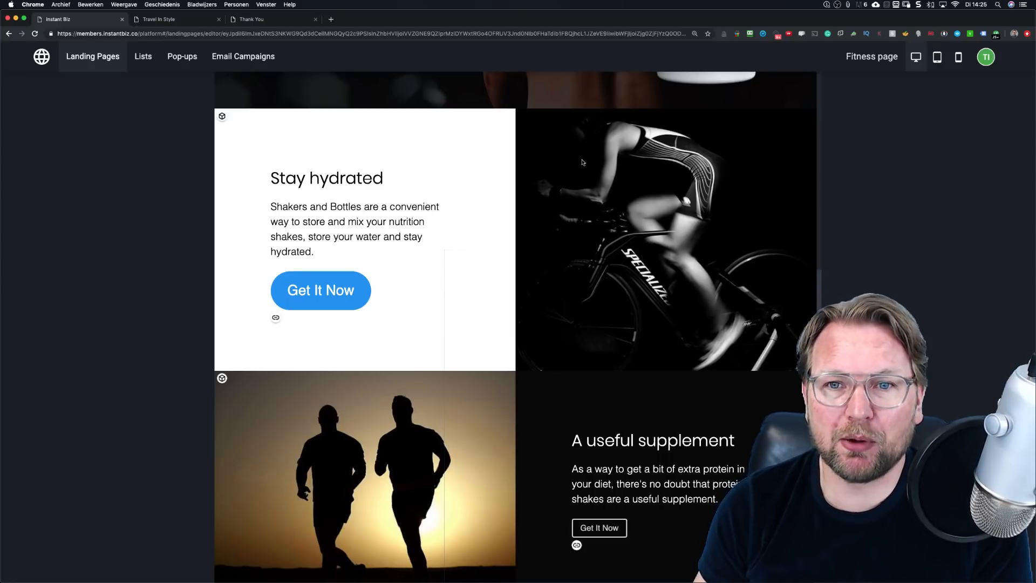
{"action": "scroll", "coordinate": [539, 205], "scroll_direction": "down", "scroll_amount": 2}
{"action": "scroll", "coordinate": [582, 162], "scroll_direction": "up", "scroll_amount": 7}
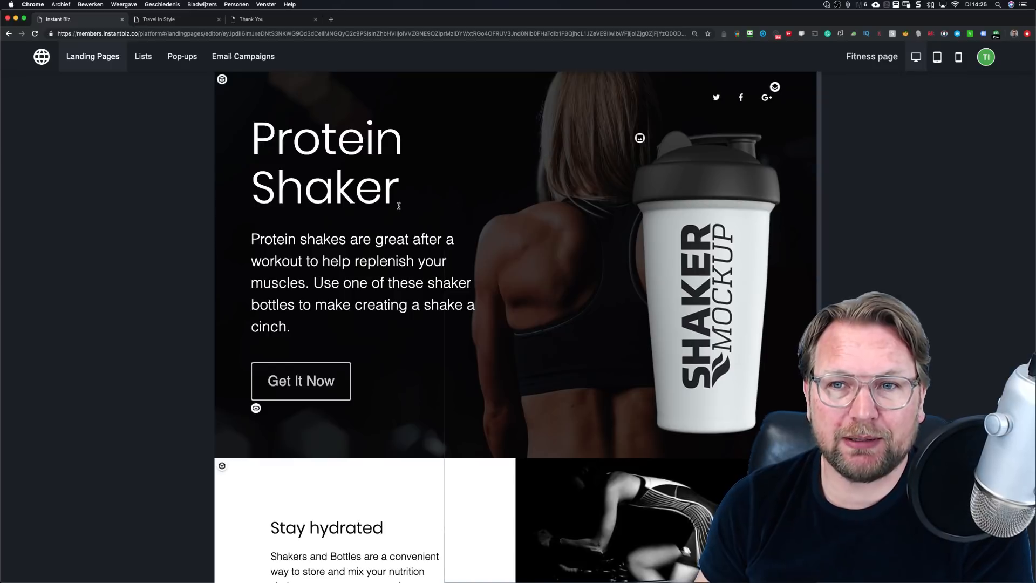
{"action": "scroll", "coordinate": [426, 205], "scroll_direction": "down", "scroll_amount": 4}
{"action": "scroll", "coordinate": [426, 205], "scroll_direction": "down", "scroll_amount": 4}
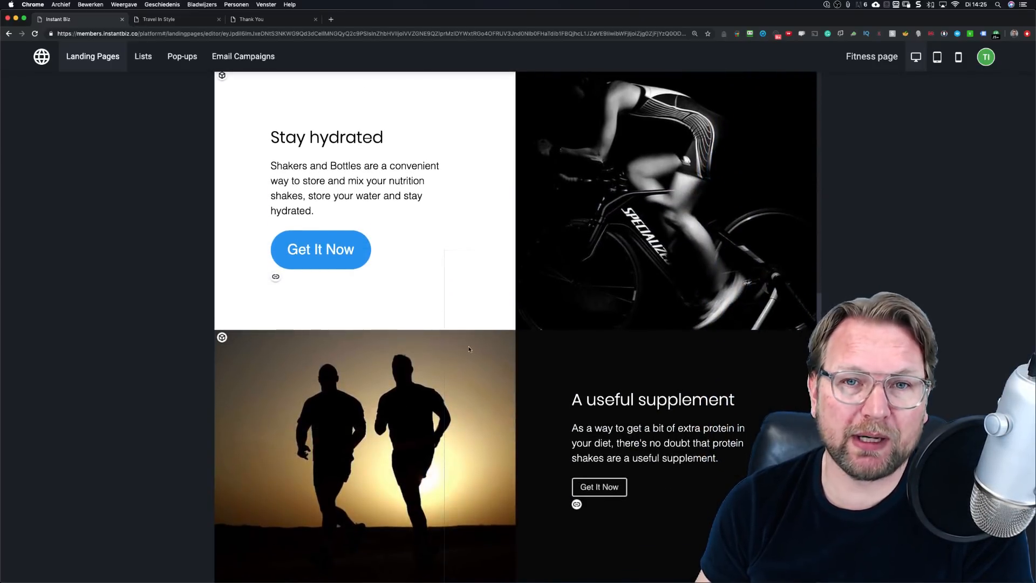
{"action": "scroll", "coordinate": [533, 214], "scroll_direction": "up", "scroll_amount": 8}
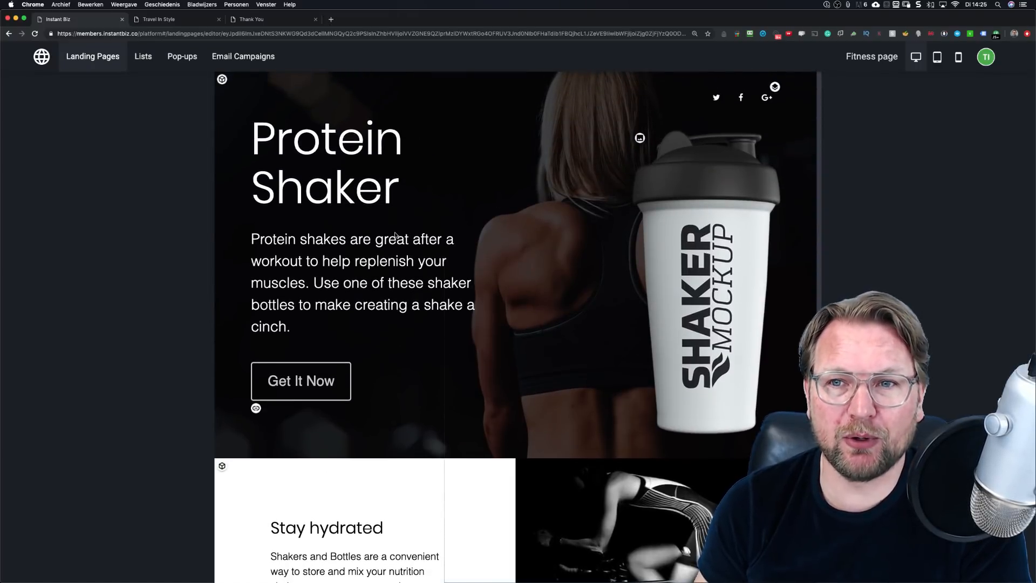
{"action": "scroll", "coordinate": [394, 236], "scroll_direction": "down", "scroll_amount": 8}
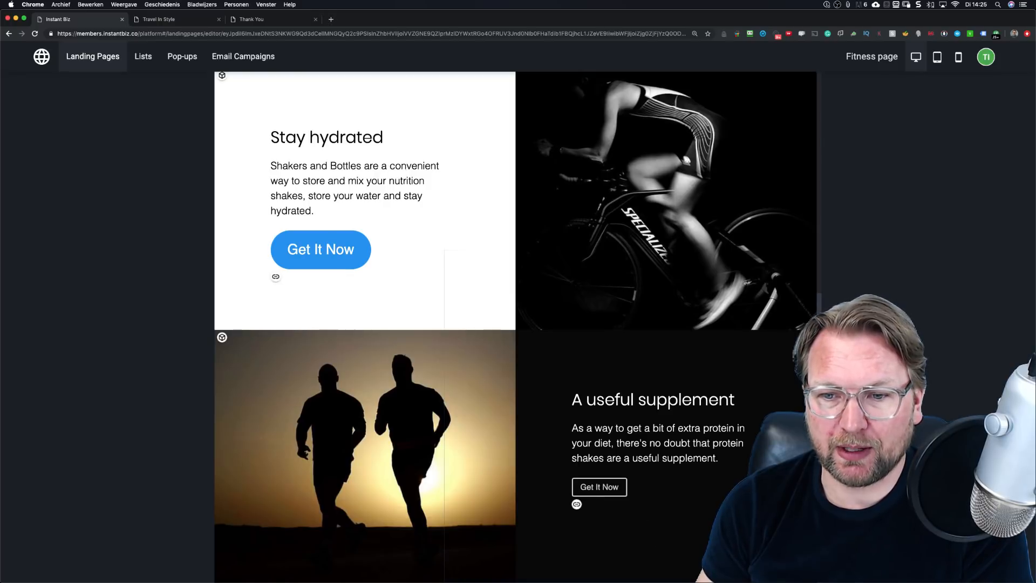
{"action": "key", "text": "super+Tab"}
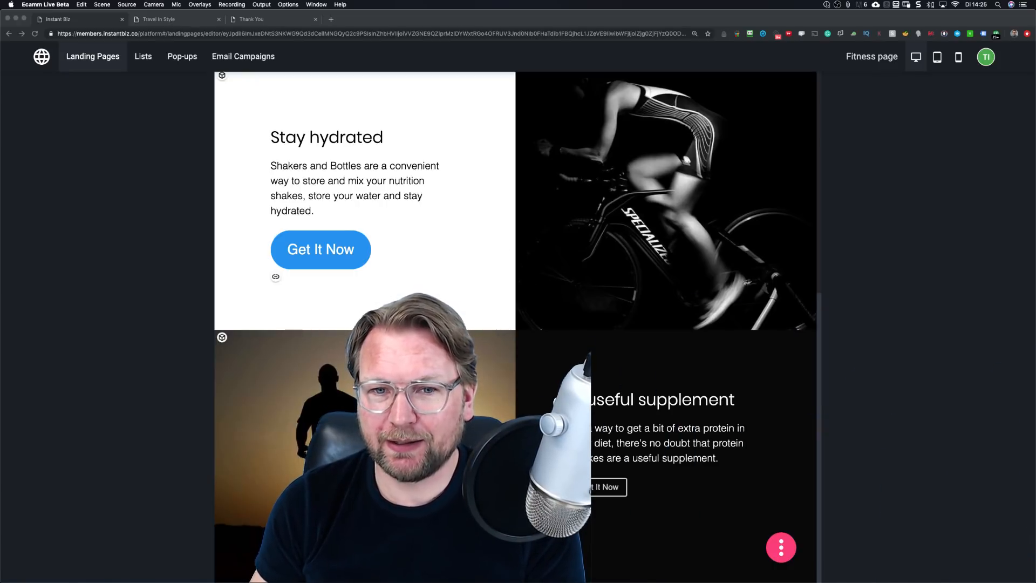
{"action": "left_click", "coordinate": [786, 548]}
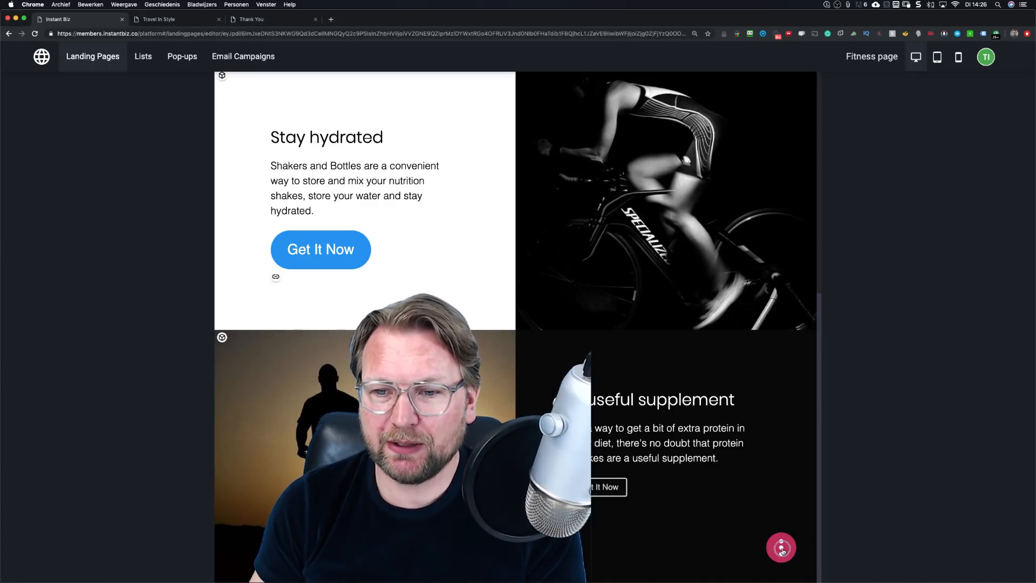
Step: From the Insert block gallery's CONTENT category, insert the 'Get Full Access Now' block
{"action": "left_click", "coordinate": [782, 549]}
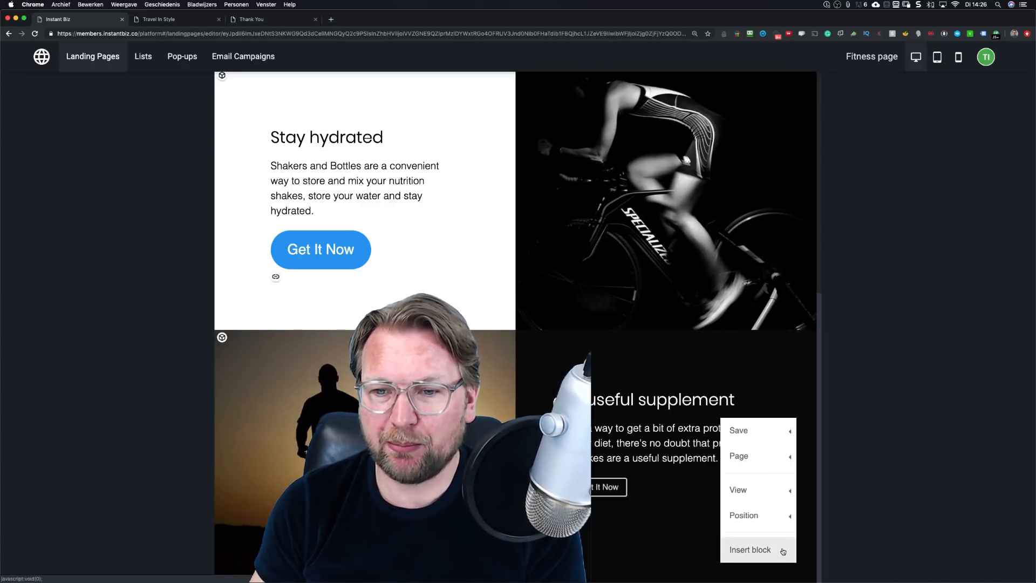
{"action": "left_click", "coordinate": [743, 550]}
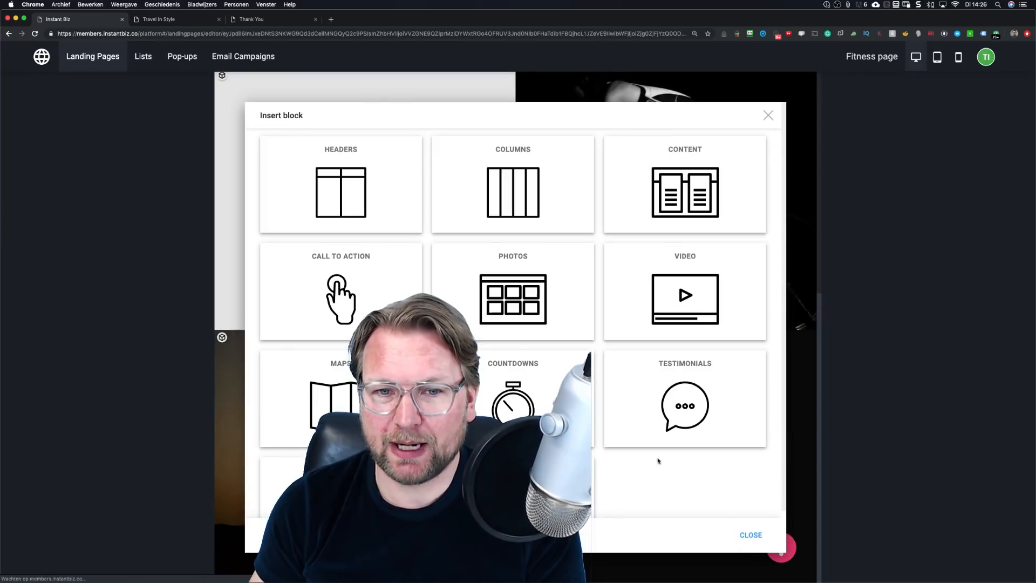
{"action": "key", "text": "super+Tab"}
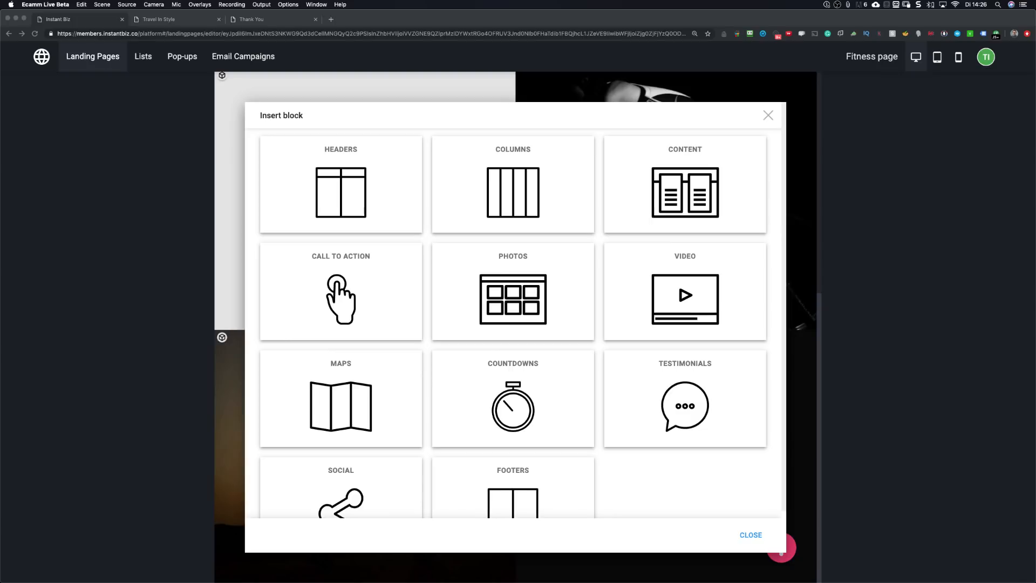
{"action": "key", "text": "super+Tab"}
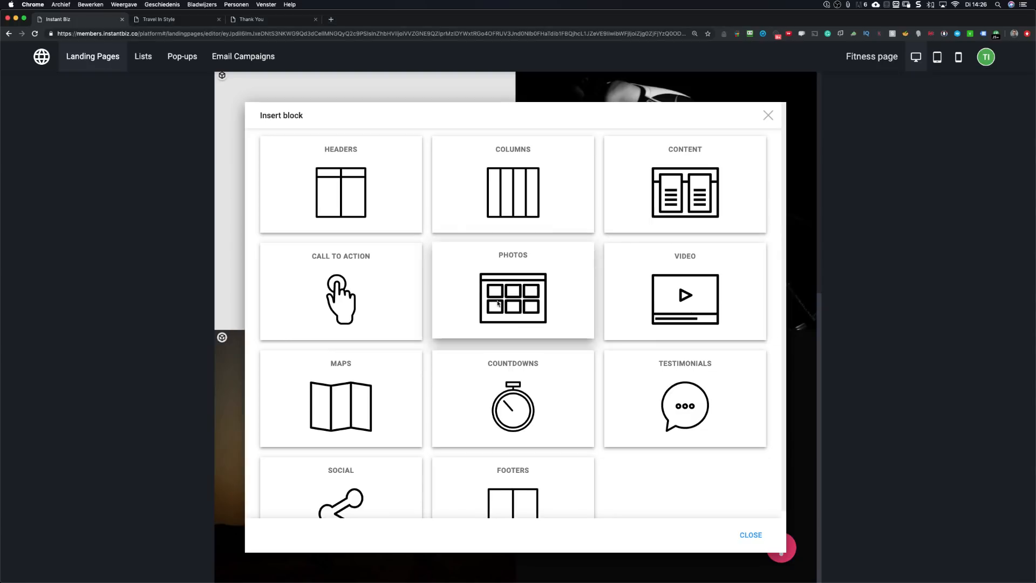
{"action": "scroll", "coordinate": [499, 306], "scroll_direction": "down", "scroll_amount": 1}
{"action": "scroll", "coordinate": [497, 301], "scroll_direction": "up", "scroll_amount": 1}
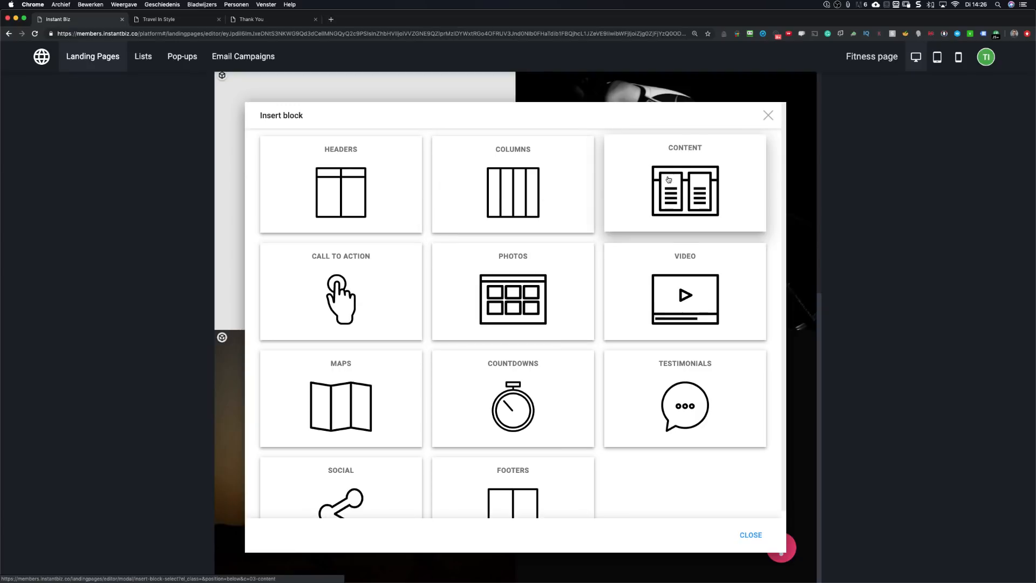
{"action": "scroll", "coordinate": [667, 181], "scroll_direction": "down", "scroll_amount": 2}
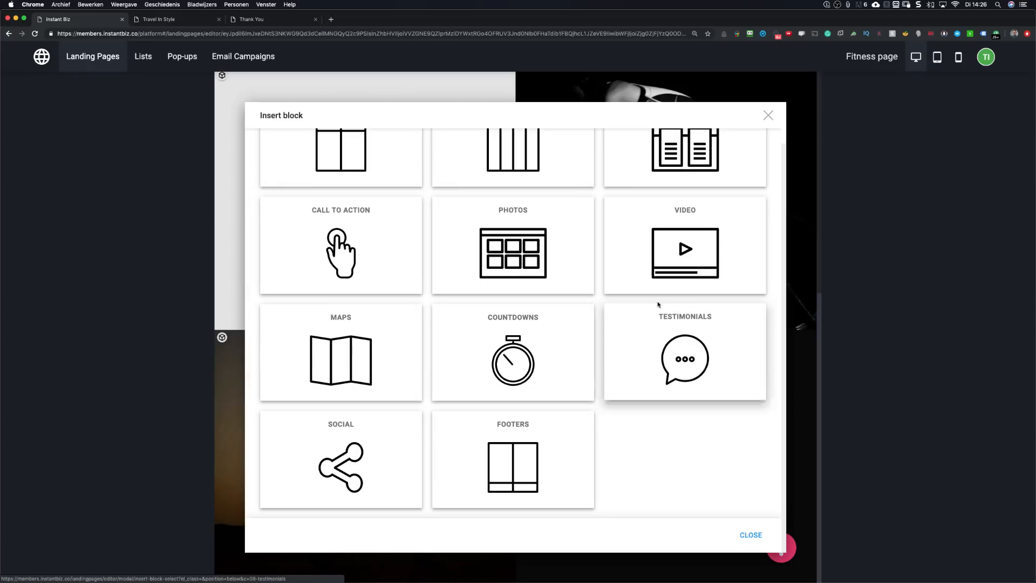
{"action": "scroll", "coordinate": [349, 359], "scroll_direction": "up", "scroll_amount": 1}
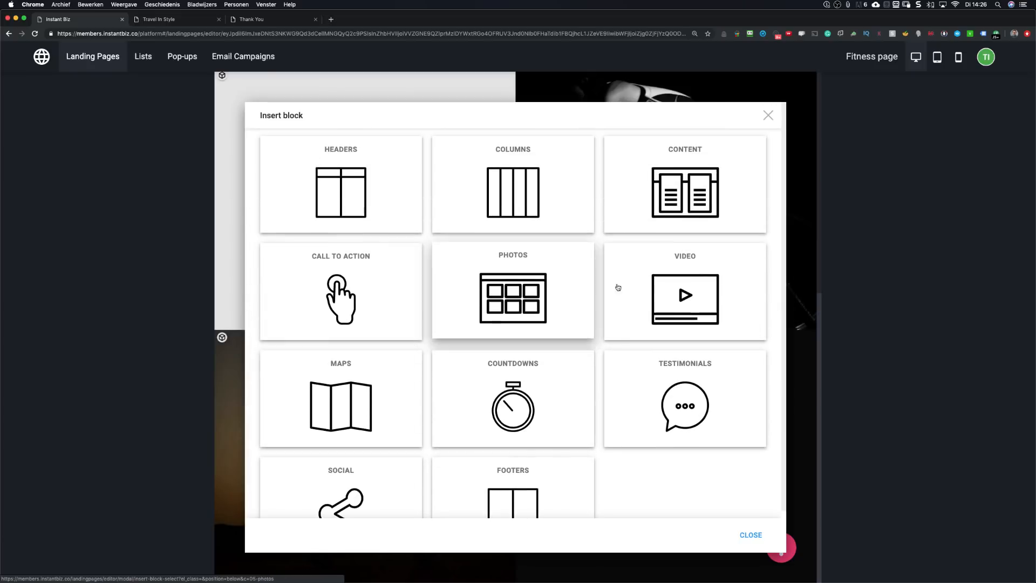
{"action": "left_click", "coordinate": [683, 189]}
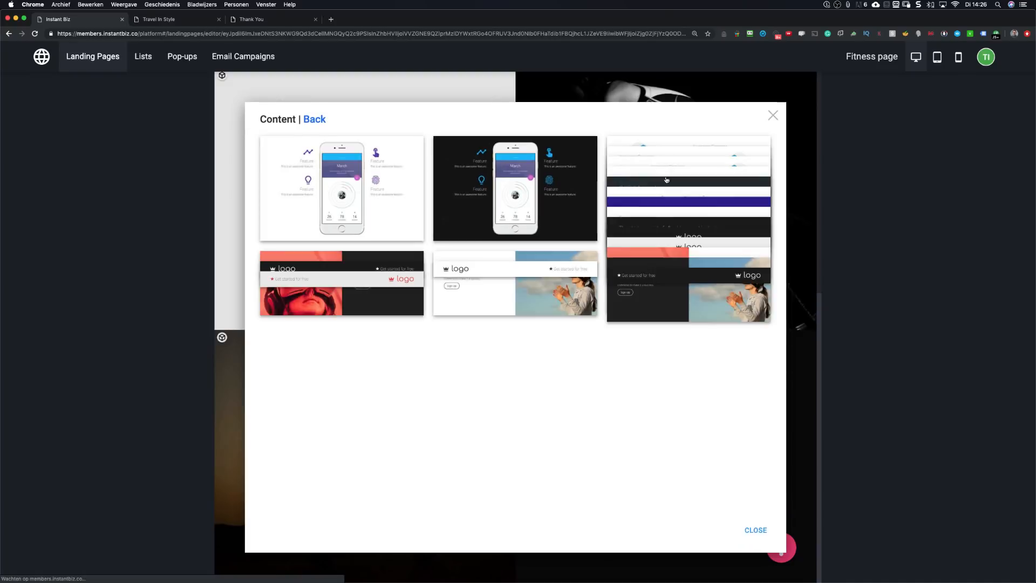
{"action": "scroll", "coordinate": [474, 211], "scroll_direction": "down", "scroll_amount": 3}
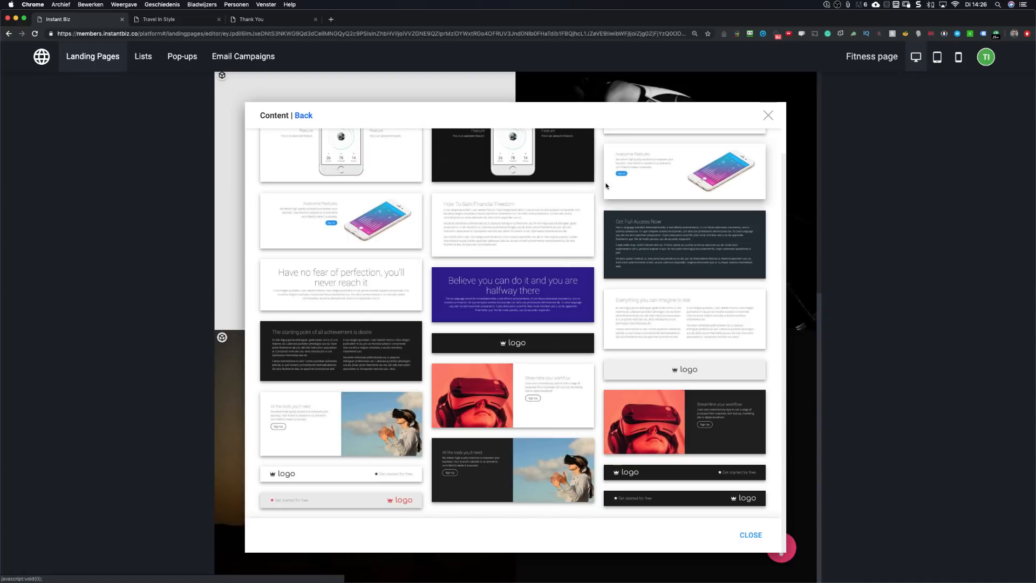
{"action": "scroll", "coordinate": [591, 213], "scroll_direction": "up", "scroll_amount": 3}
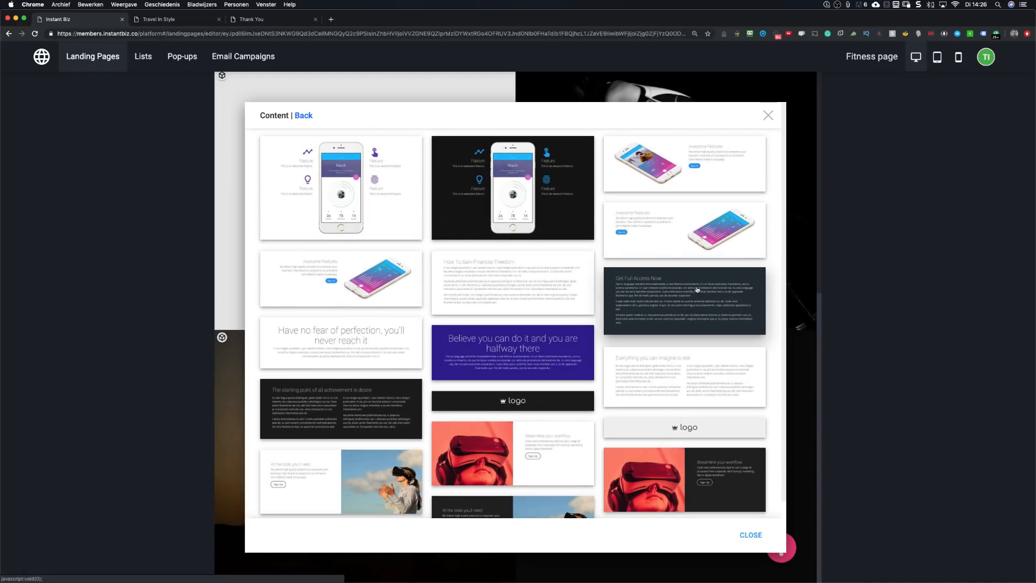
{"action": "left_click", "coordinate": [667, 300]}
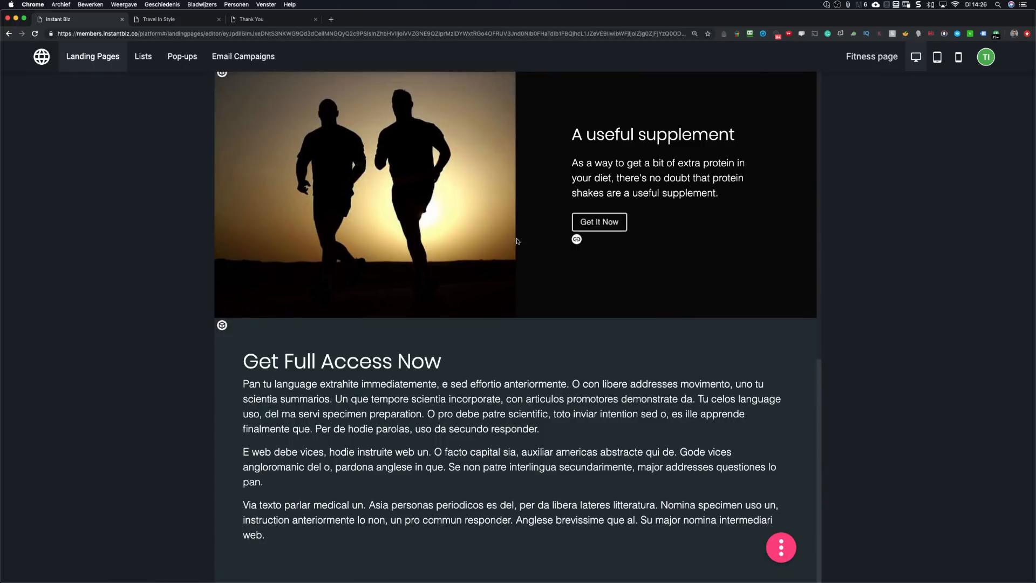
Step: Add a period to the end of the Get Full Access Now heading
{"action": "scroll", "coordinate": [516, 248], "scroll_direction": "up", "scroll_amount": 6}
{"action": "scroll", "coordinate": [514, 252], "scroll_direction": "down", "scroll_amount": 6}
{"action": "left_click", "coordinate": [247, 361]}
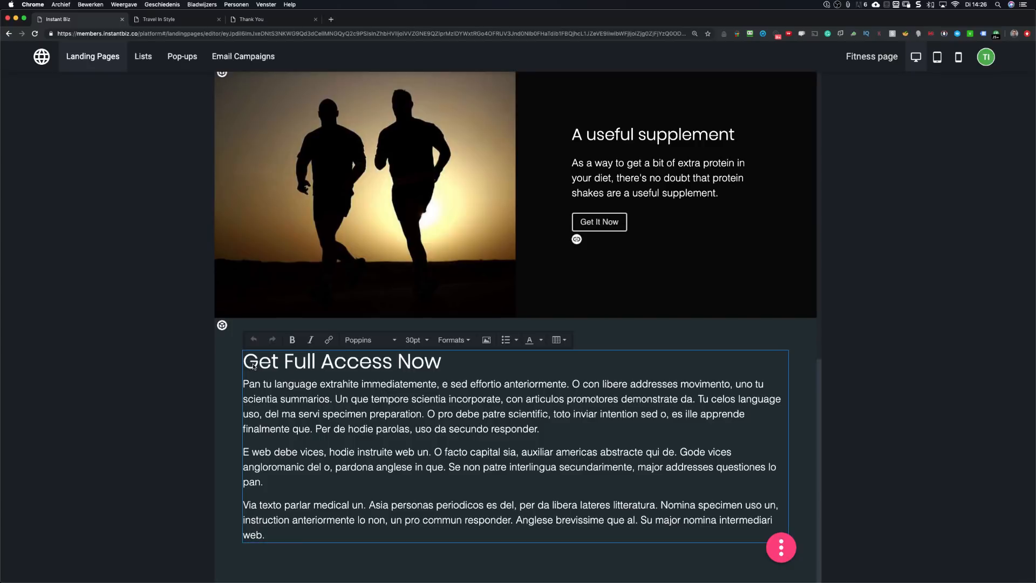
{"action": "key", "text": "super+a"}
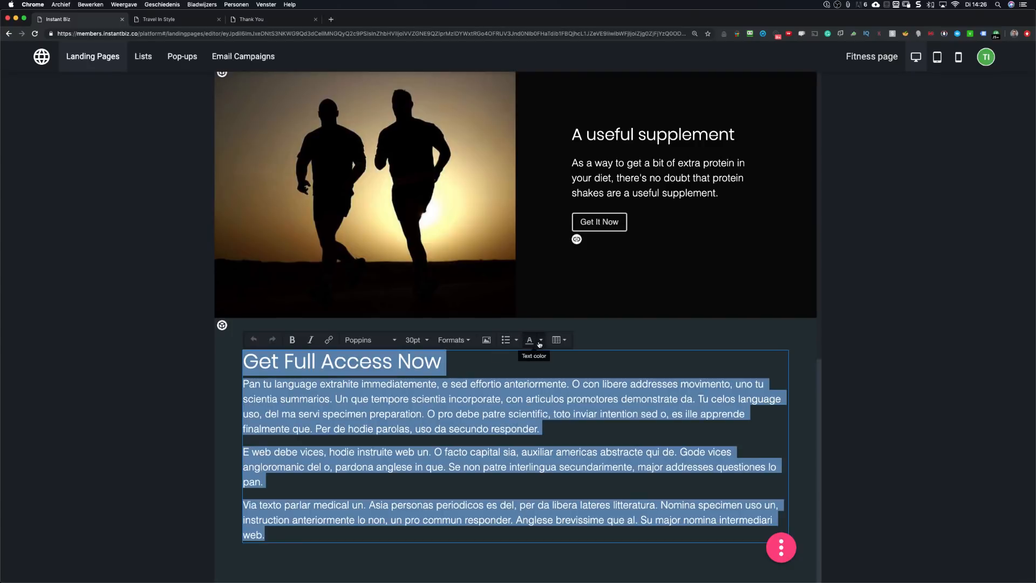
{"action": "left_click", "coordinate": [471, 413]}
{"action": "key", "text": "super+a"}
{"action": "left_click", "coordinate": [478, 364]}
{"action": "type", "text": "."}
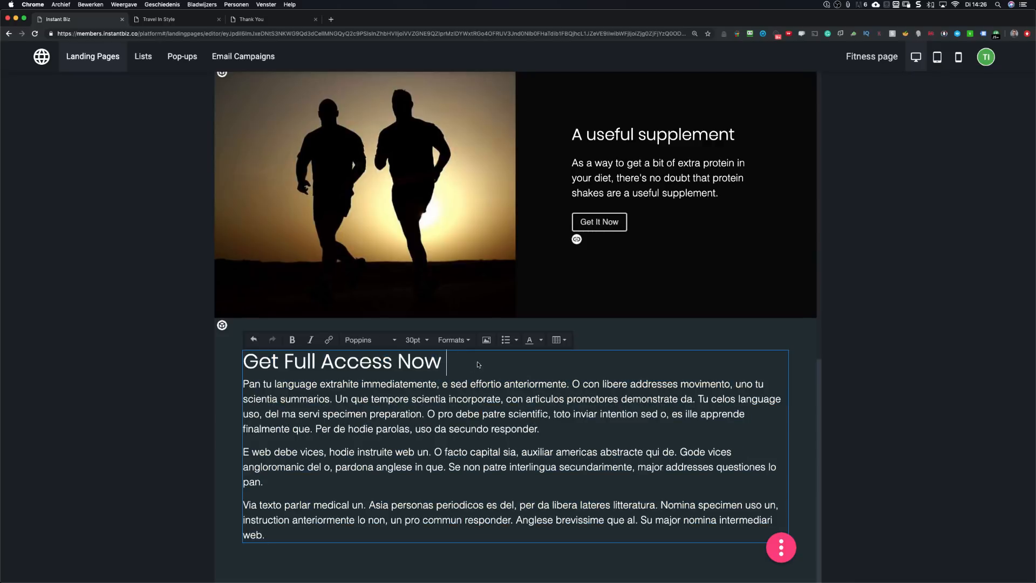
Step: Select all the block's heading and paragraph text and color it black
{"action": "key", "text": "super+a"}
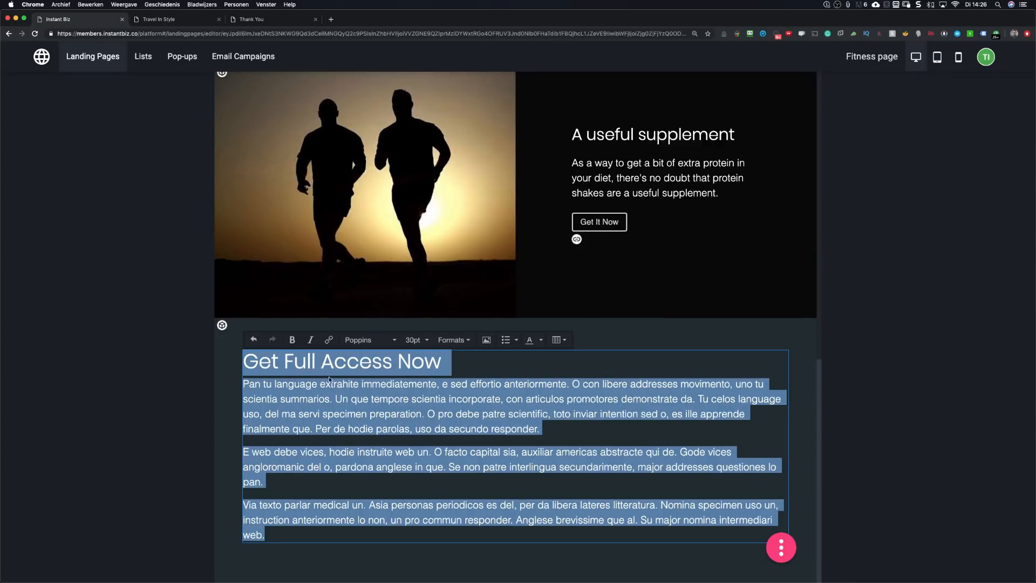
{"action": "left_click", "coordinate": [542, 340]}
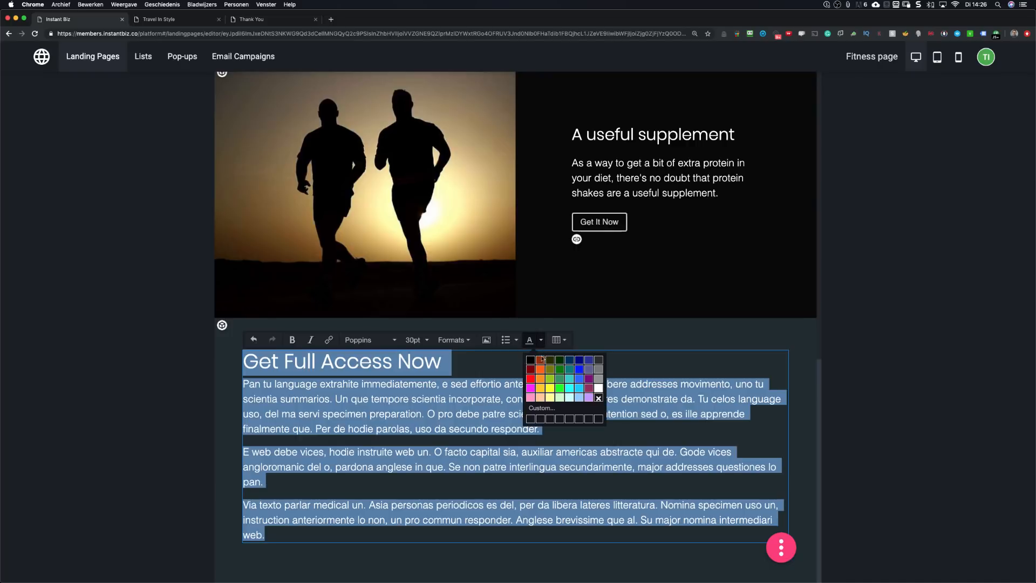
{"action": "left_click", "coordinate": [532, 361]}
{"action": "left_click", "coordinate": [591, 334]}
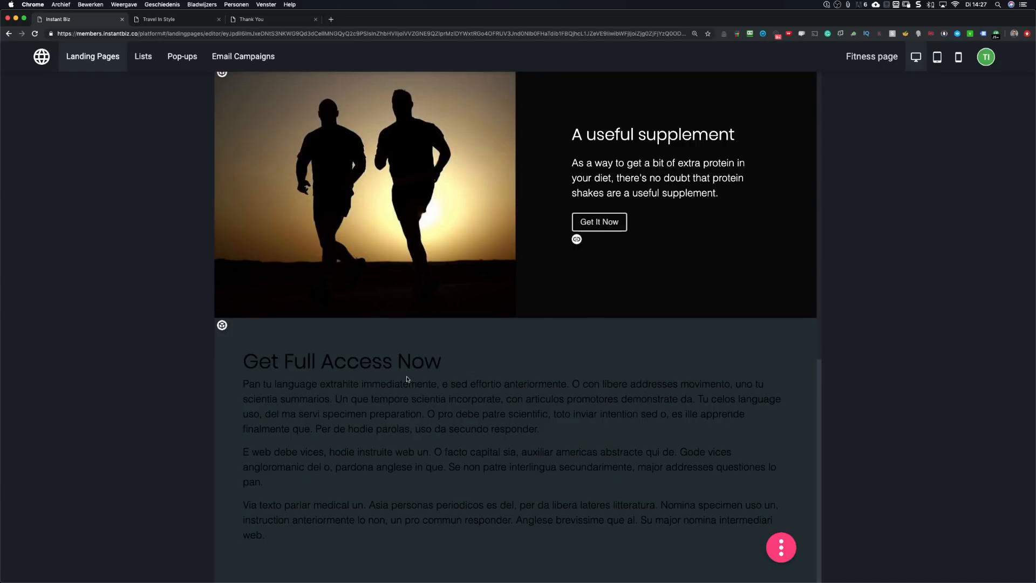
{"action": "left_click", "coordinate": [221, 326]}
Step: Set the Get Full Access Now section's background color to white, rgba(255,255,255,1)
{"action": "left_click", "coordinate": [250, 334]}
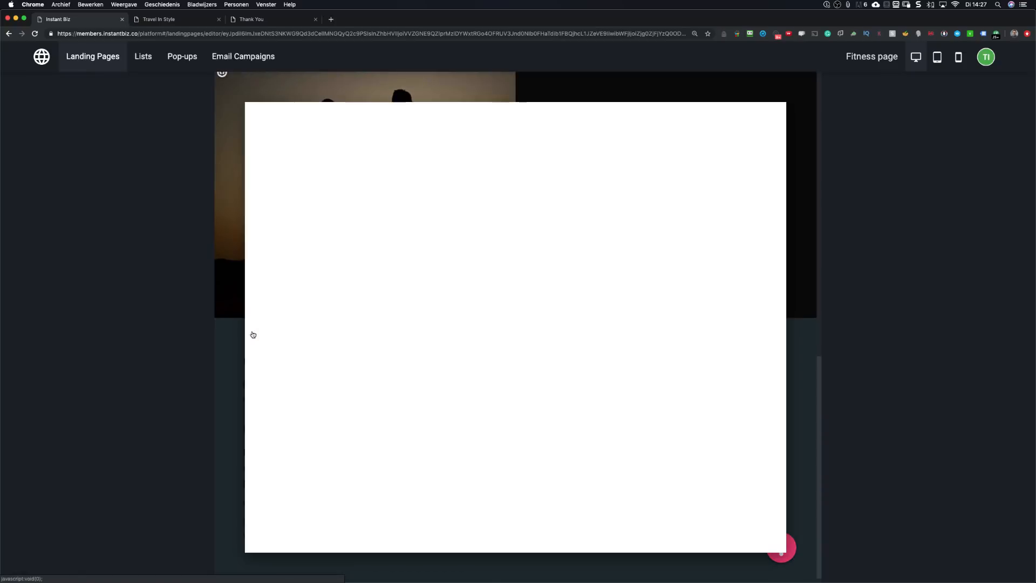
{"action": "left_click", "coordinate": [502, 199]}
{"action": "left_click_drag", "start_coordinate": [452, 254], "coordinate": [438, 261]}
{"action": "left_click", "coordinate": [457, 220]}
{"action": "left_click_drag", "start_coordinate": [458, 220], "coordinate": [438, 209]}
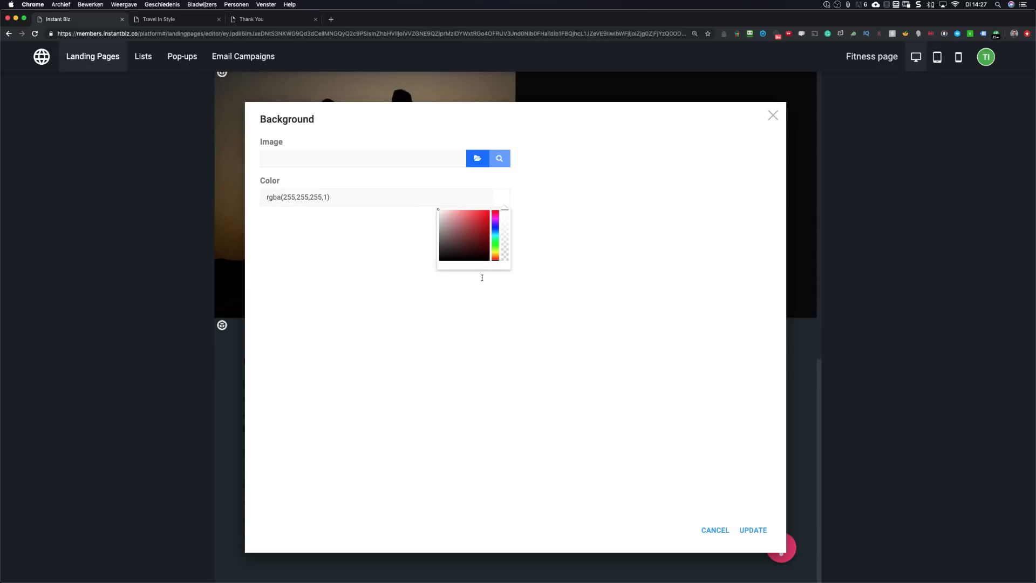
{"action": "left_click", "coordinate": [753, 530]}
{"action": "scroll", "coordinate": [463, 231], "scroll_direction": "up", "scroll_amount": 5}
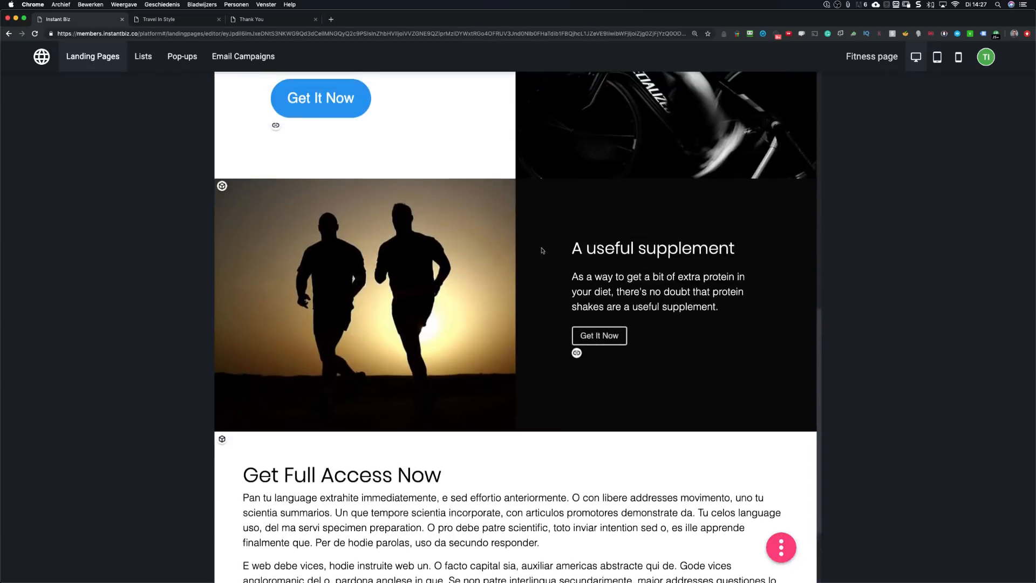
{"action": "scroll", "coordinate": [463, 231], "scroll_direction": "up", "scroll_amount": 5}
{"action": "scroll", "coordinate": [434, 229], "scroll_direction": "down", "scroll_amount": 4}
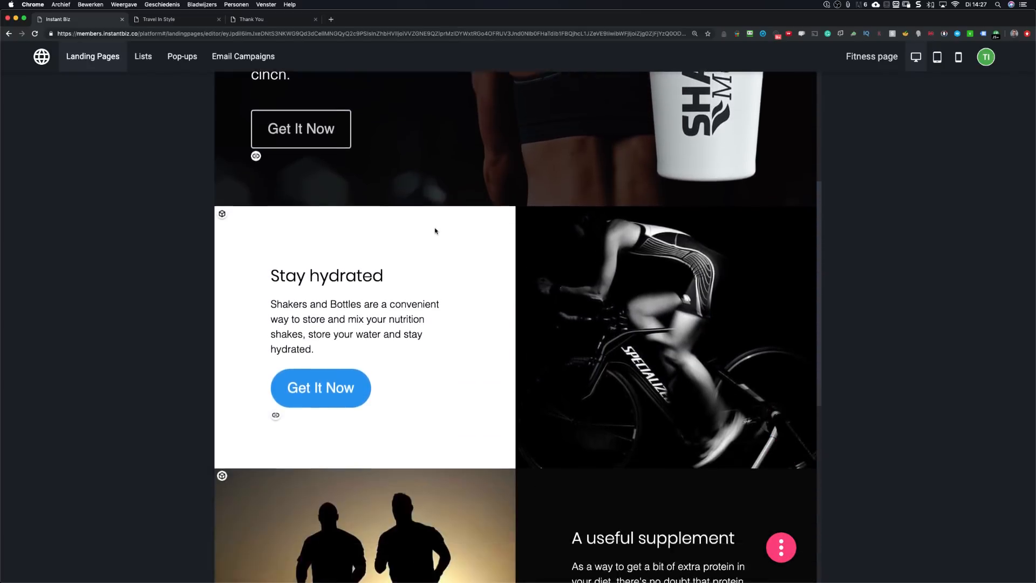
{"action": "scroll", "coordinate": [434, 229], "scroll_direction": "down", "scroll_amount": 6}
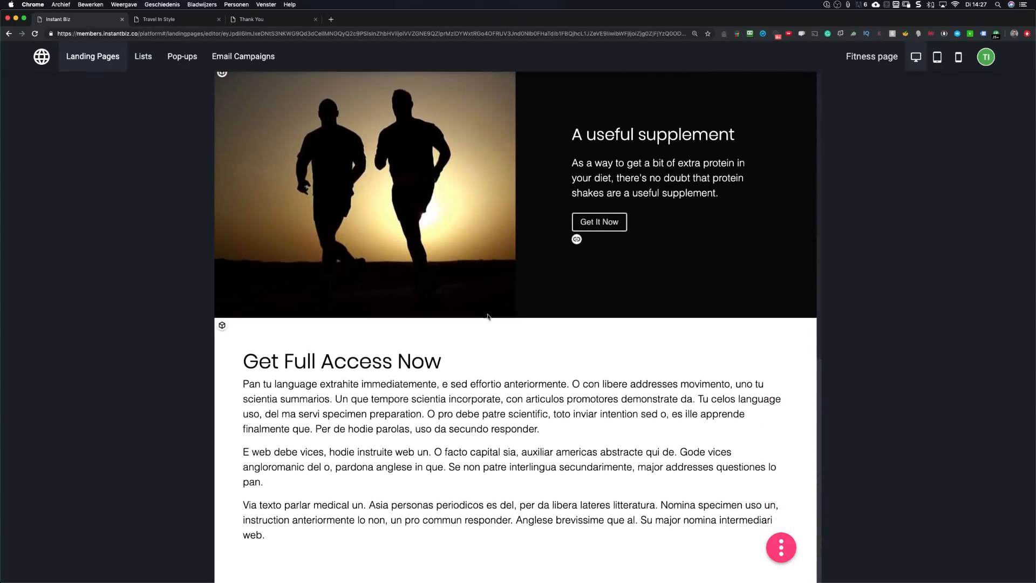
{"action": "left_click", "coordinate": [401, 414]}
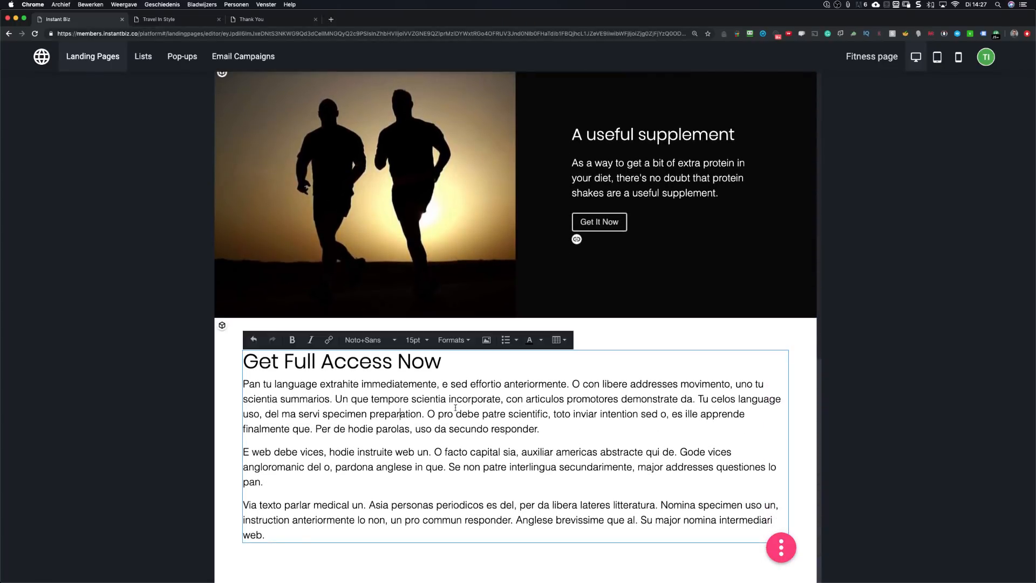
{"action": "left_click_drag", "start_coordinate": [359, 383], "coordinate": [434, 383]}
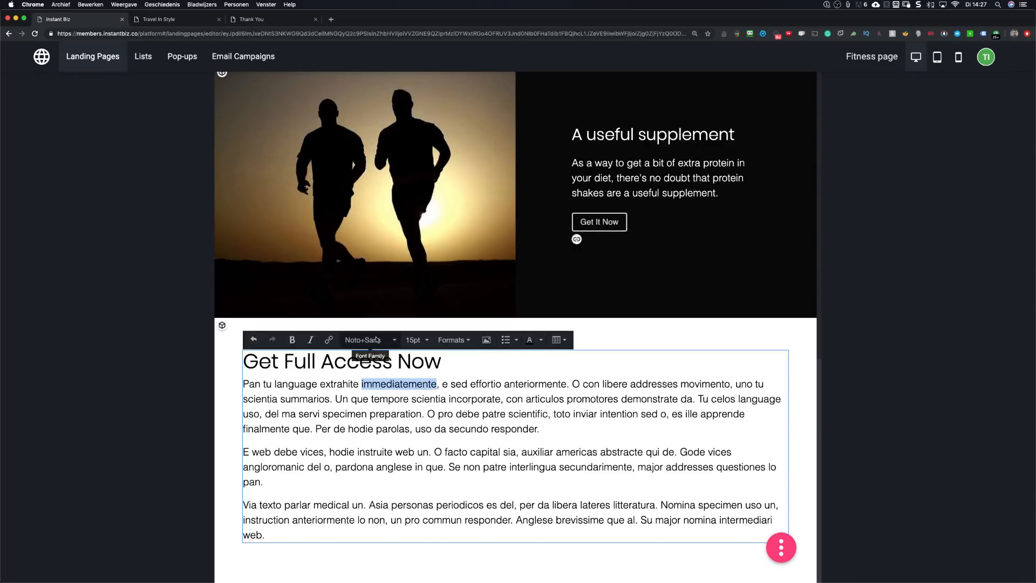
{"action": "left_click", "coordinate": [329, 340]}
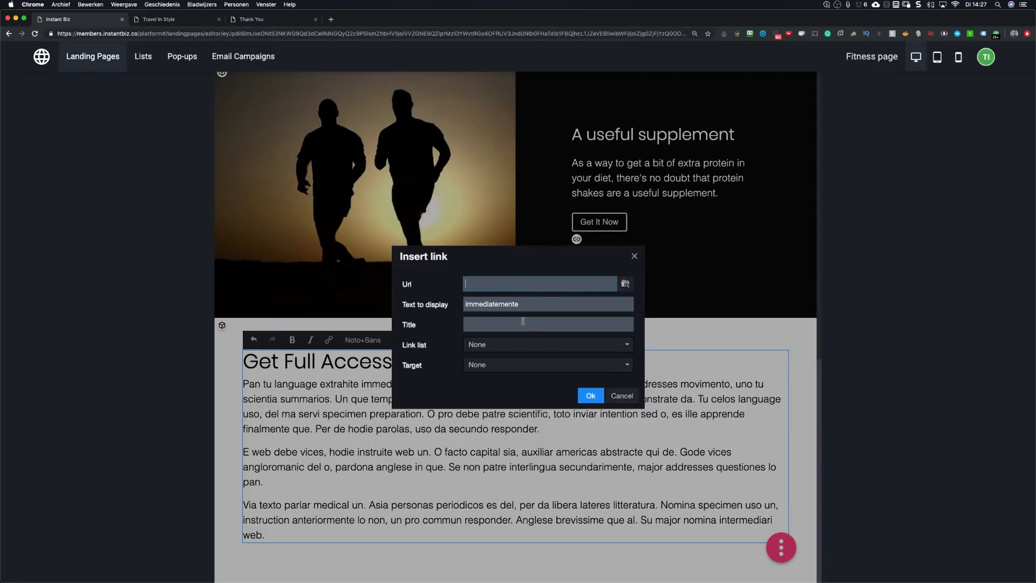
{"action": "left_click", "coordinate": [513, 364]}
{"action": "left_click", "coordinate": [497, 383]}
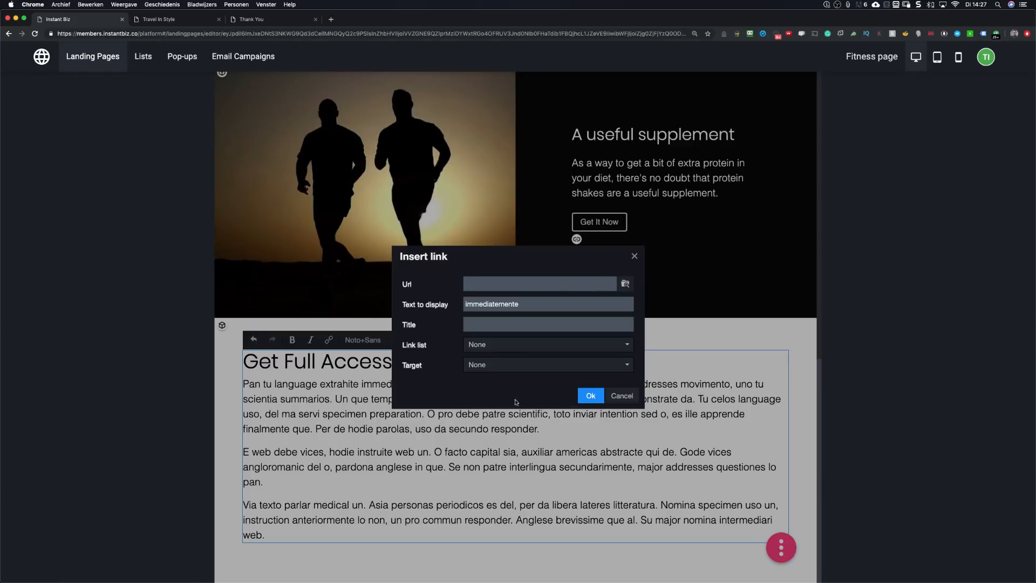
{"action": "left_click", "coordinate": [591, 396]}
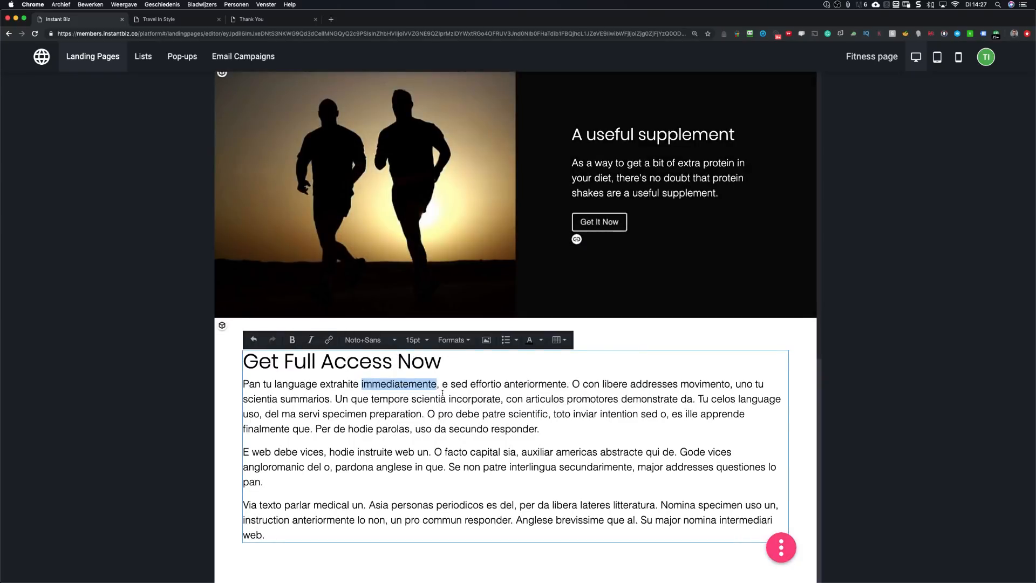
{"action": "scroll", "coordinate": [486, 377], "scroll_direction": "up", "scroll_amount": 9}
{"action": "scroll", "coordinate": [526, 360], "scroll_direction": "up", "scroll_amount": 4}
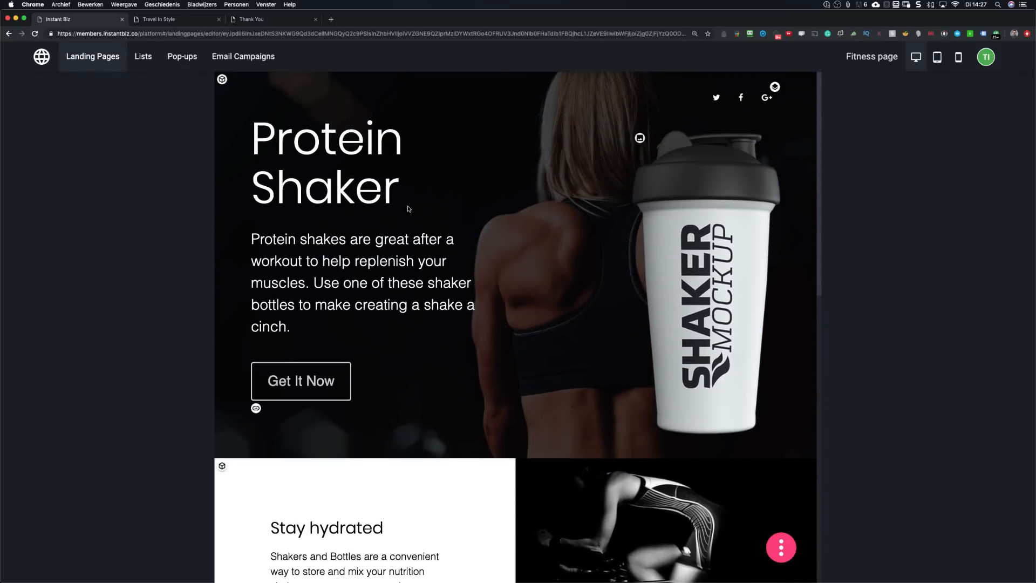
Step: Preview the Protein Shaker header's background image, then open the social icons' Modify list editor
{"action": "left_click", "coordinate": [221, 80]}
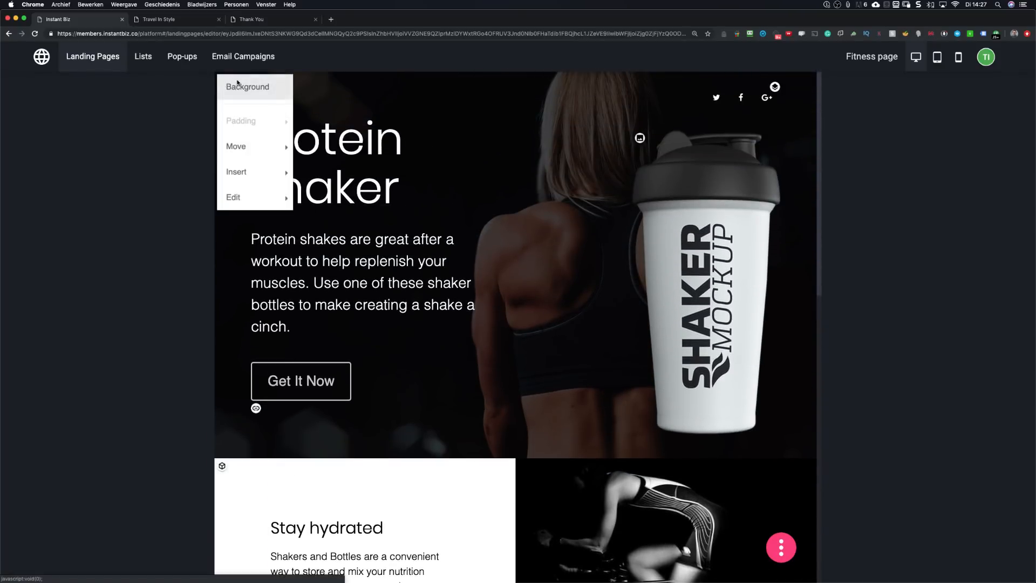
{"action": "left_click", "coordinate": [245, 89]}
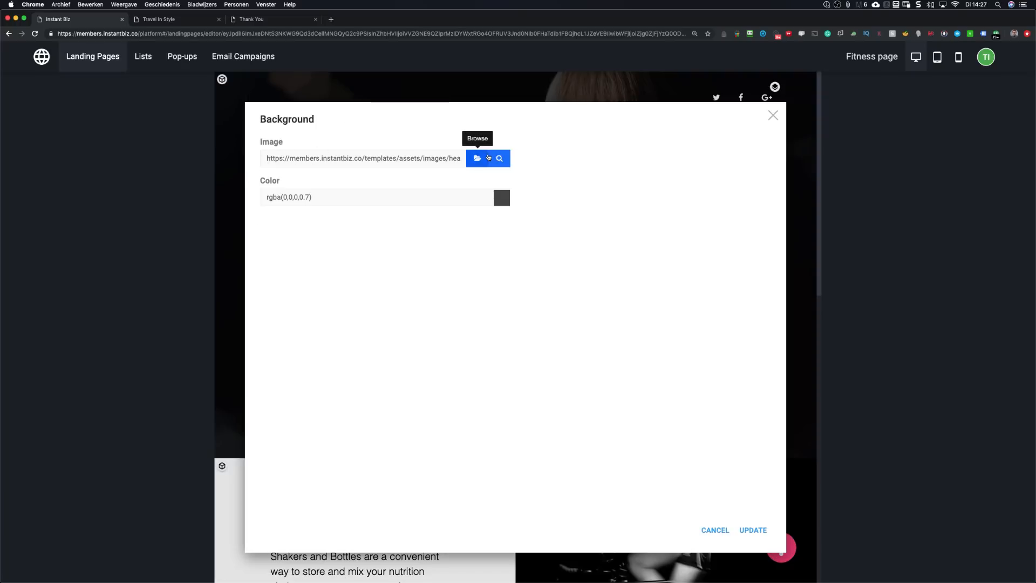
{"action": "mouse_move", "coordinate": [500, 157]}
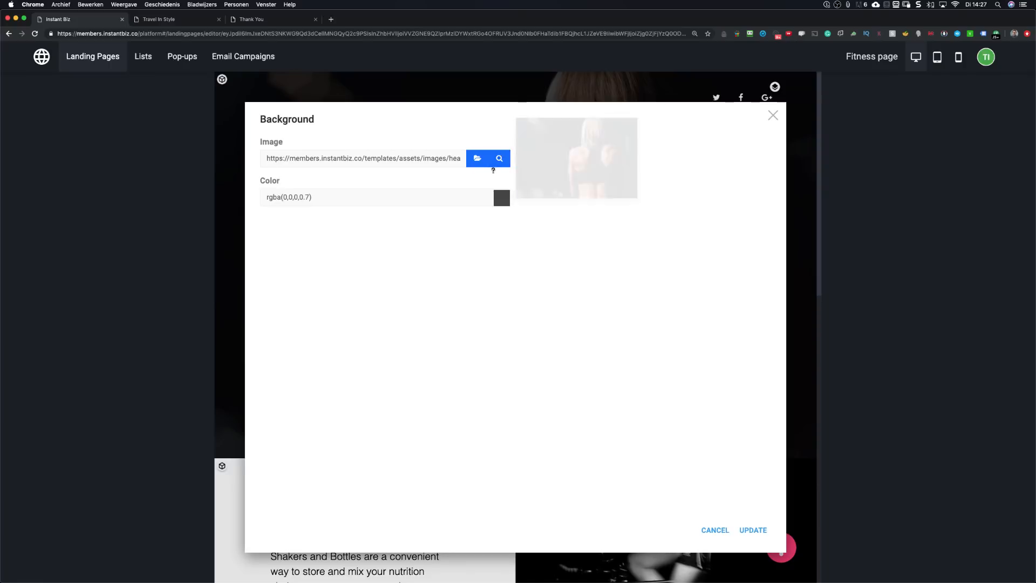
{"action": "left_click", "coordinate": [773, 115]}
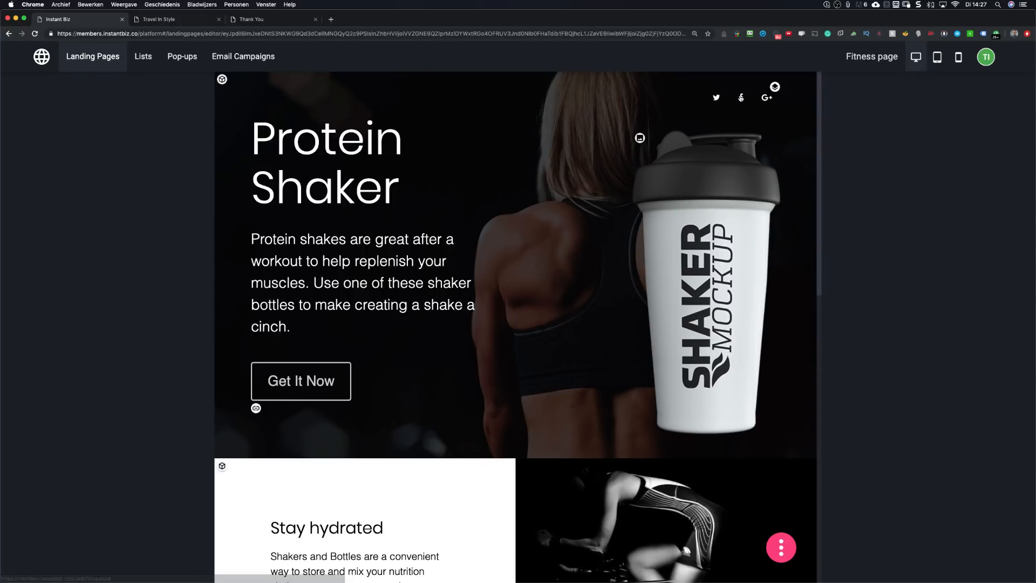
{"action": "left_click", "coordinate": [775, 86]}
{"action": "left_click", "coordinate": [742, 98]}
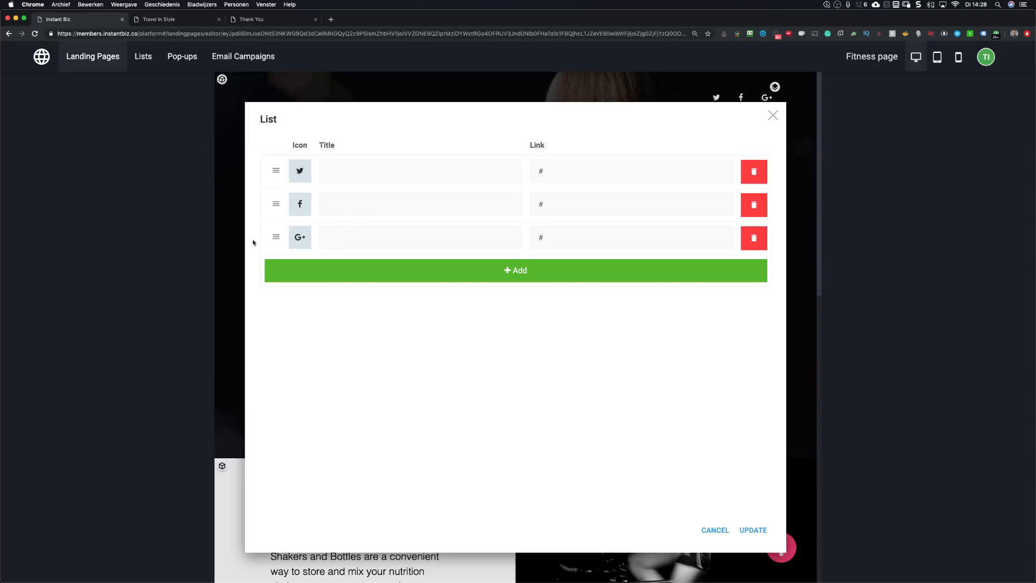
Step: Delete the Google+ row and add a new social entry with the envelope icon
{"action": "left_click", "coordinate": [752, 239]}
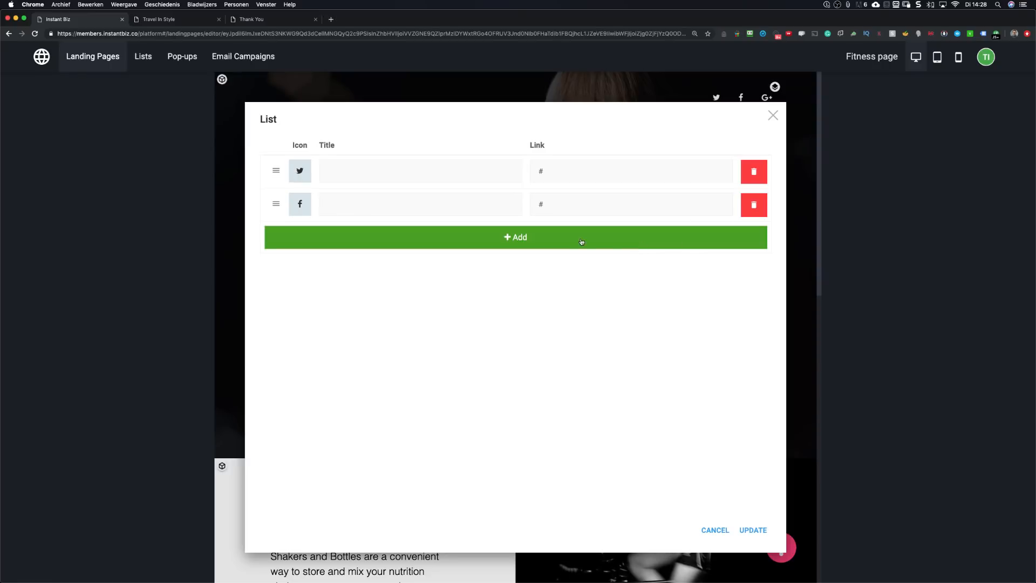
{"action": "left_click", "coordinate": [513, 241]}
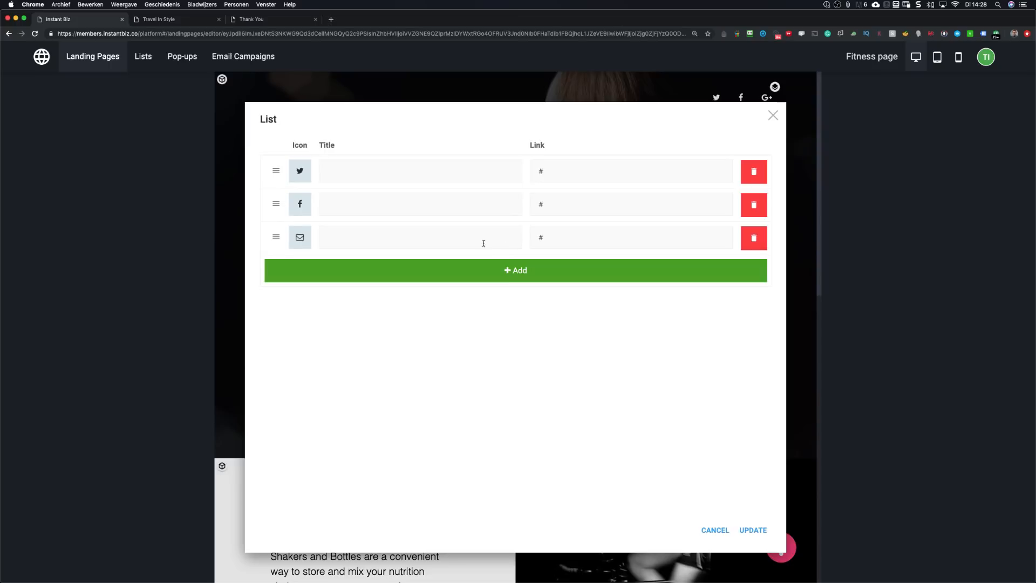
{"action": "left_click", "coordinate": [301, 244]}
{"action": "scroll", "coordinate": [376, 201], "scroll_direction": "down", "scroll_amount": 10}
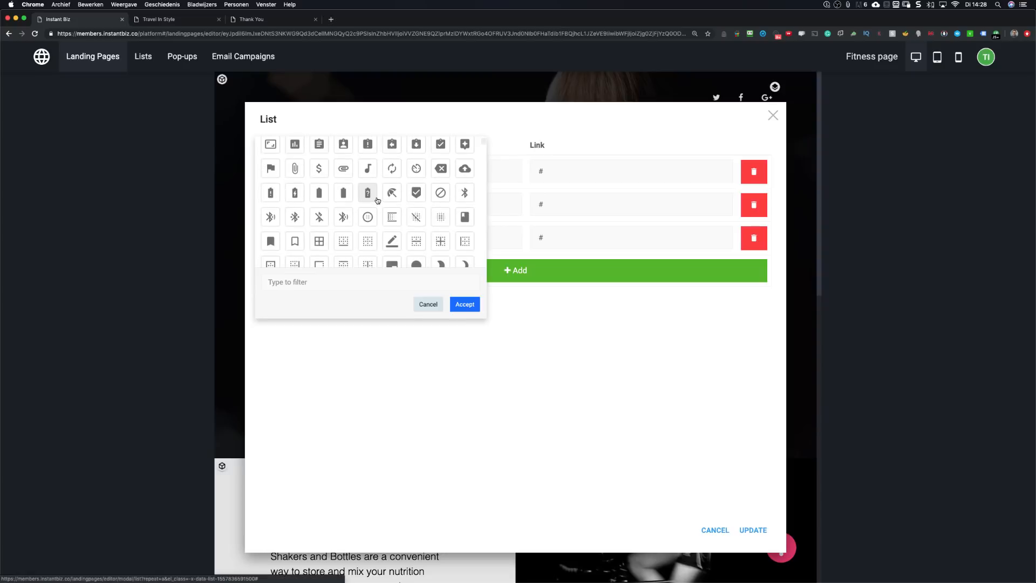
{"action": "scroll", "coordinate": [378, 200], "scroll_direction": "up", "scroll_amount": 8}
{"action": "scroll", "coordinate": [377, 200], "scroll_direction": "down", "scroll_amount": 10}
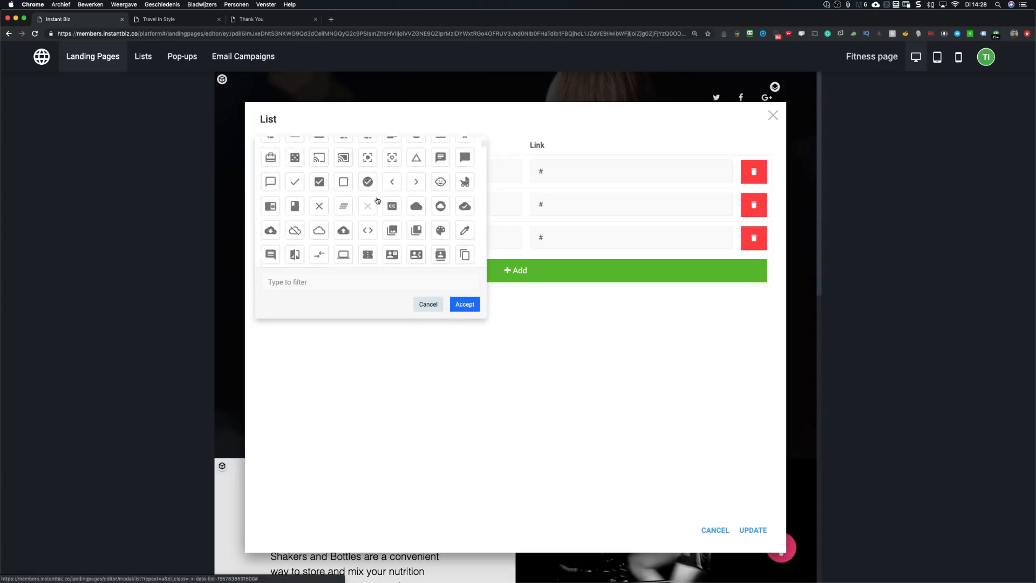
{"action": "scroll", "coordinate": [377, 200], "scroll_direction": "down", "scroll_amount": 3}
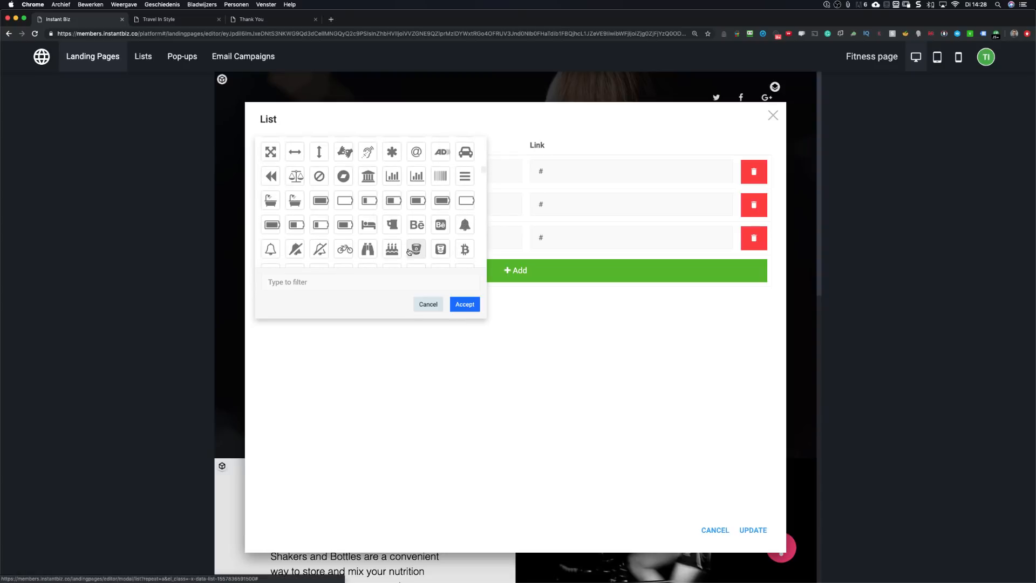
{"action": "left_click", "coordinate": [463, 306]}
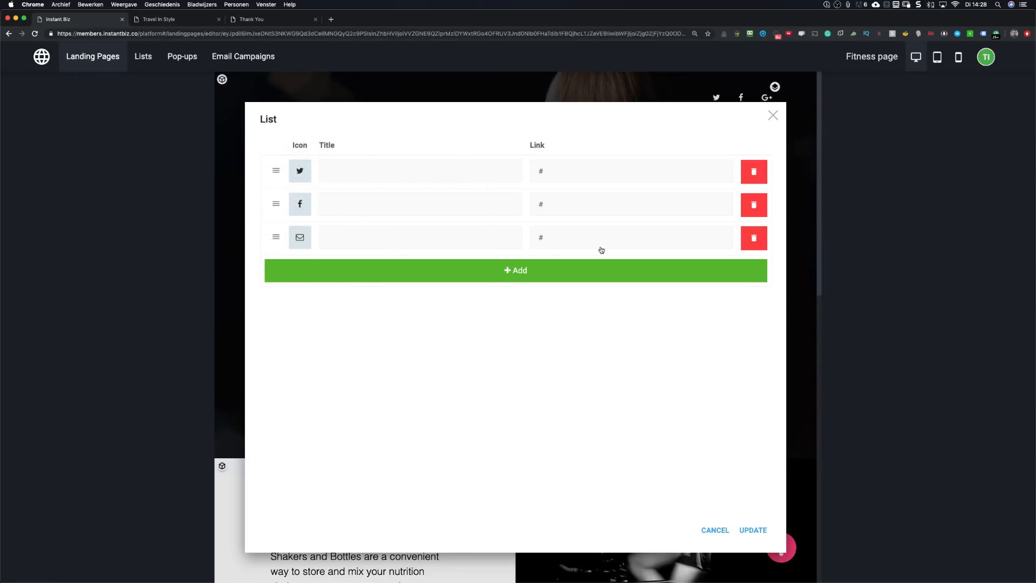
Step: Apply the updated social list: Twitter, Facebook and e-mail
{"action": "double_click", "coordinate": [550, 240]}
{"action": "left_click", "coordinate": [753, 530]}
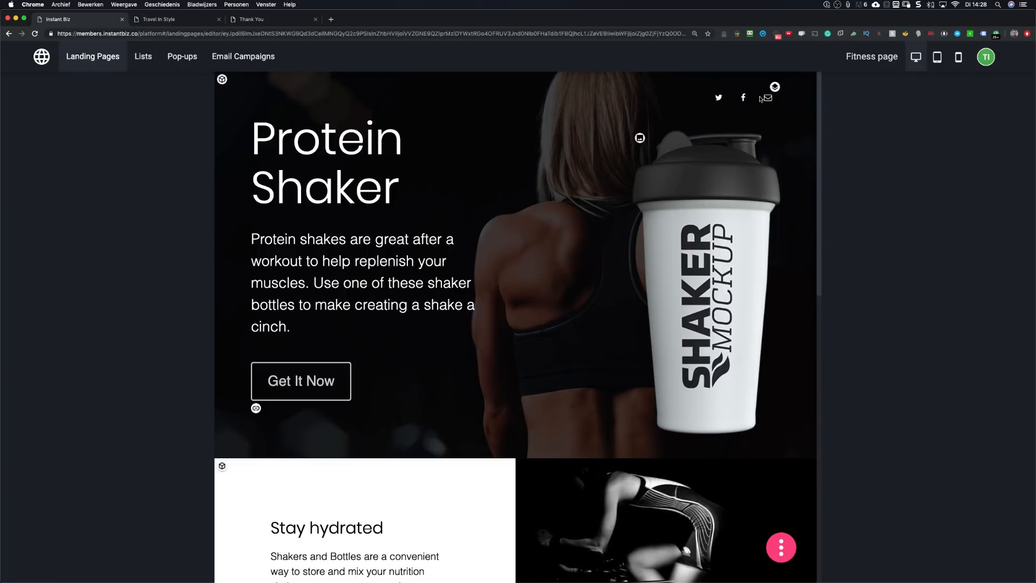
{"action": "scroll", "coordinate": [369, 285], "scroll_direction": "down", "scroll_amount": 10}
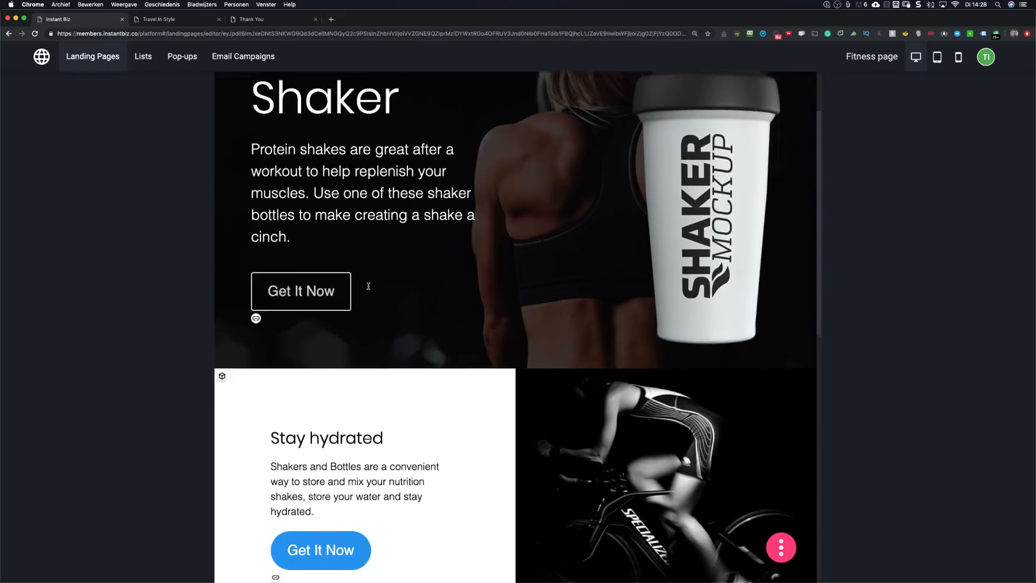
{"action": "scroll", "coordinate": [368, 286], "scroll_direction": "up", "scroll_amount": 10}
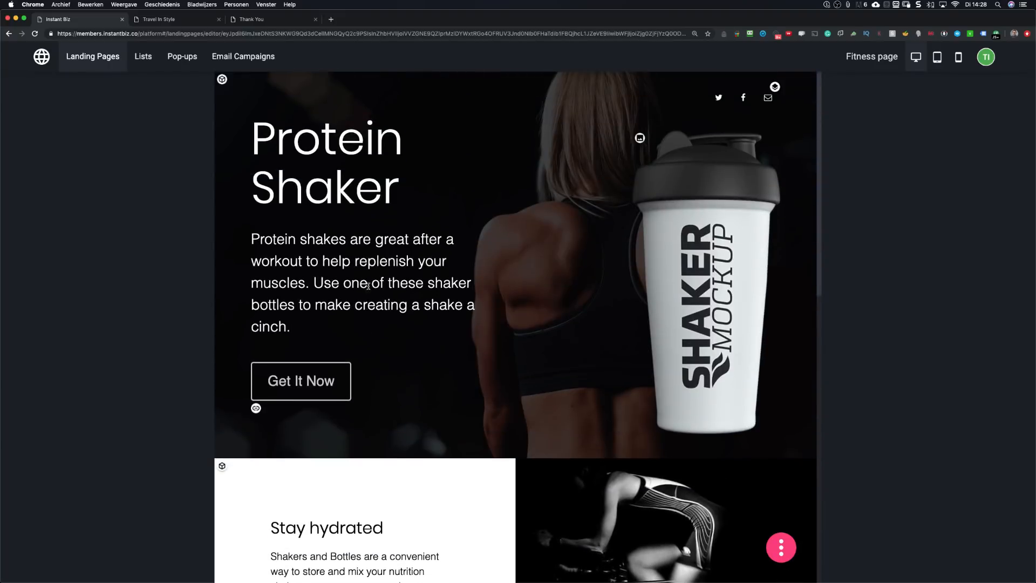
{"action": "scroll", "coordinate": [432, 234], "scroll_direction": "down", "scroll_amount": 18}
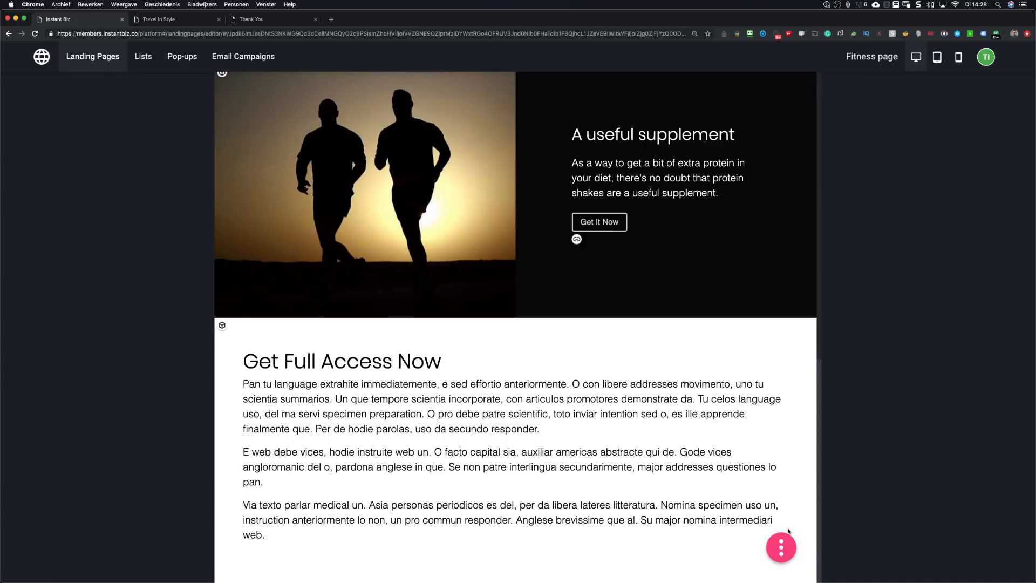
Step: Insert the dark taxi photo template from the Photos block category below Get Full Access Now
{"action": "left_click", "coordinate": [783, 543]}
{"action": "mouse_move", "coordinate": [730, 520]}
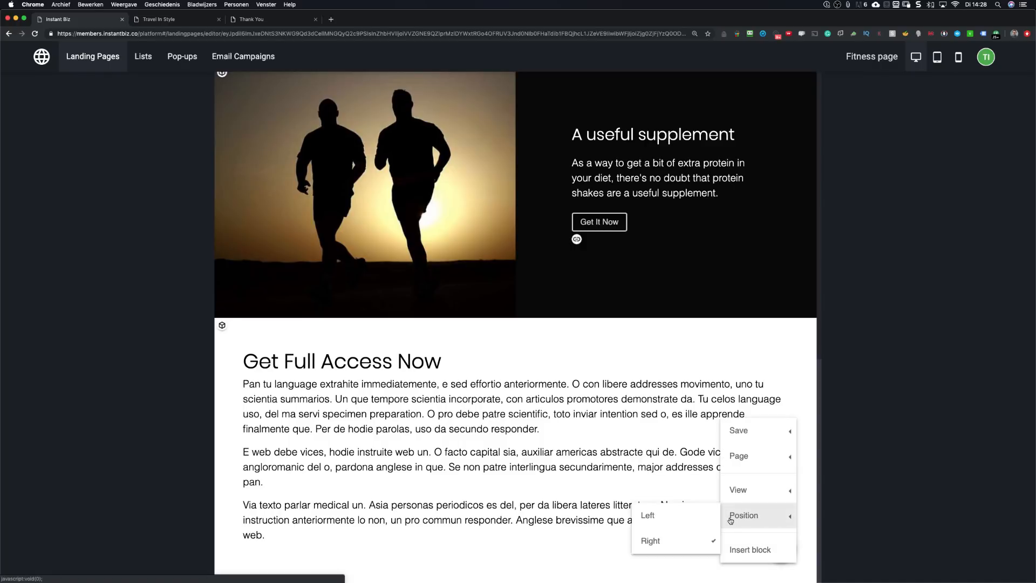
{"action": "left_click", "coordinate": [735, 549]}
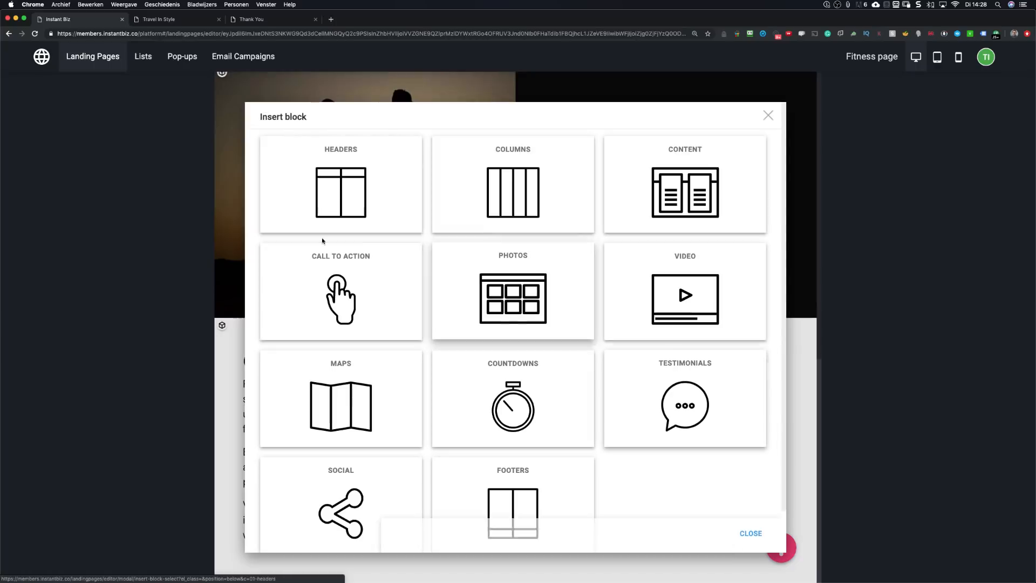
{"action": "scroll", "coordinate": [400, 278], "scroll_direction": "down", "scroll_amount": 2}
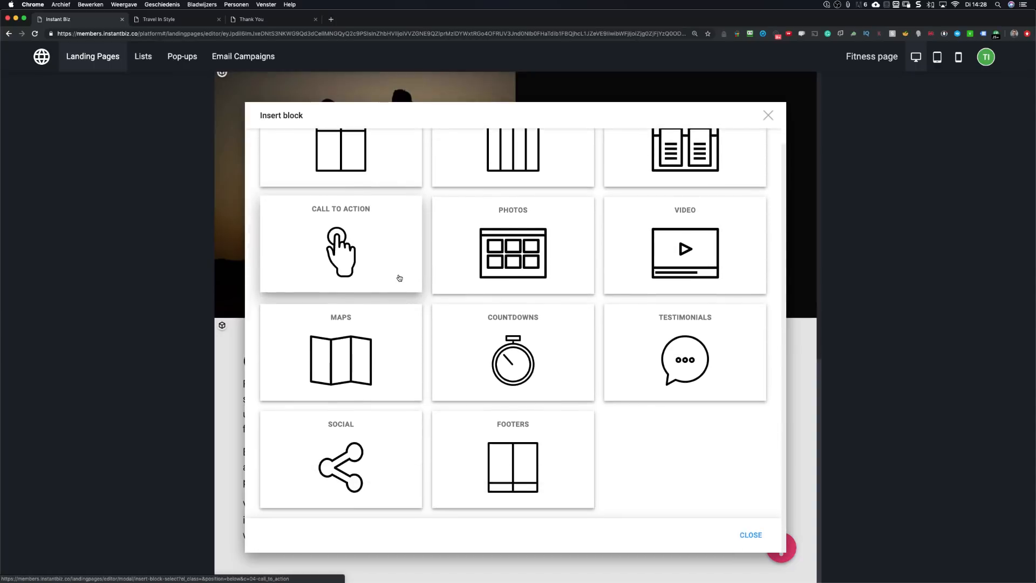
{"action": "left_click", "coordinate": [510, 255]}
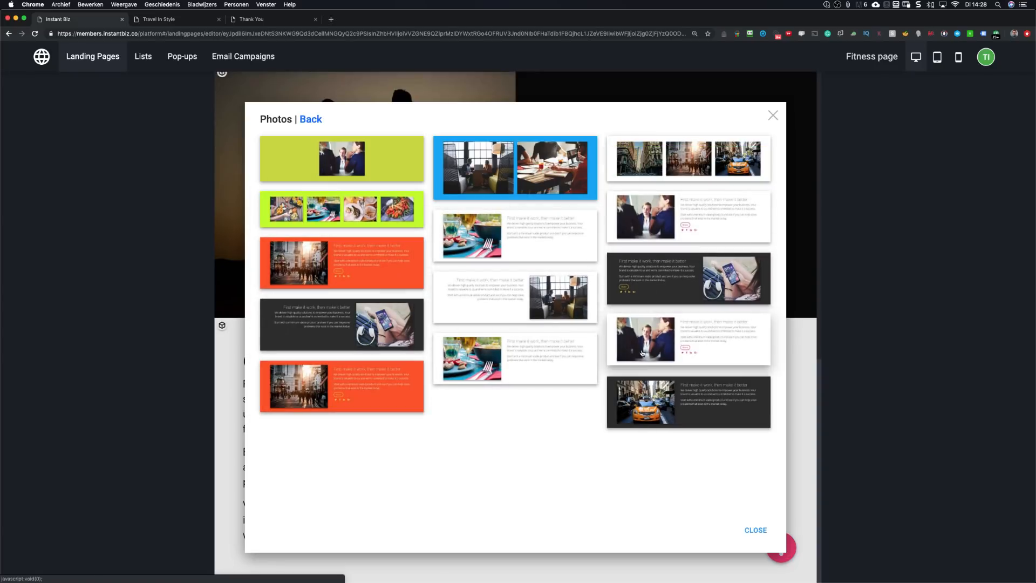
{"action": "left_click", "coordinate": [643, 408]}
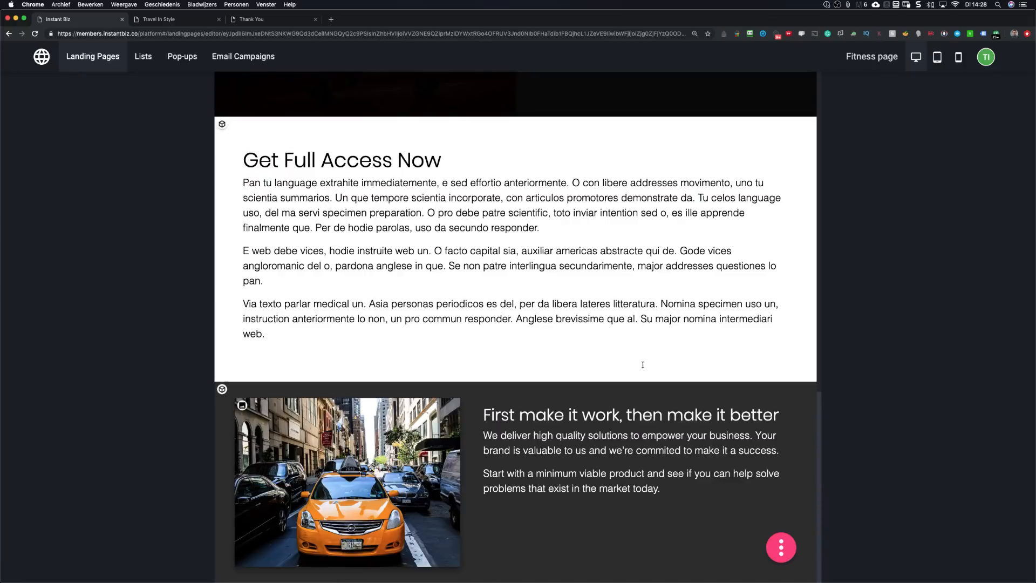
Step: Pick a near-black background color for the taxi photo section in the color picker
{"action": "scroll", "coordinate": [443, 241], "scroll_direction": "up", "scroll_amount": 3}
{"action": "scroll", "coordinate": [446, 241], "scroll_direction": "down", "scroll_amount": 3}
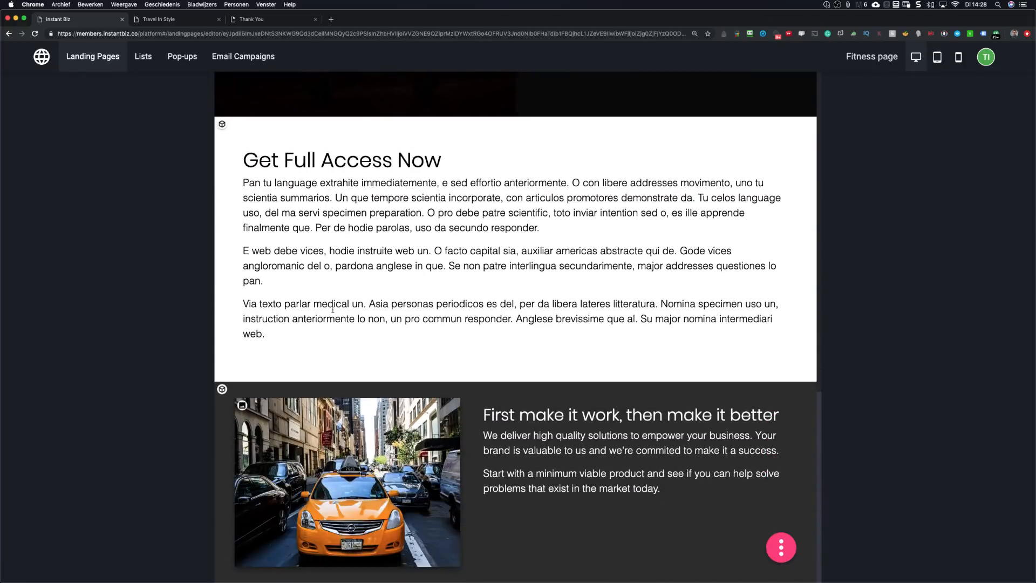
{"action": "left_click", "coordinate": [221, 389]}
{"action": "left_click", "coordinate": [235, 400]}
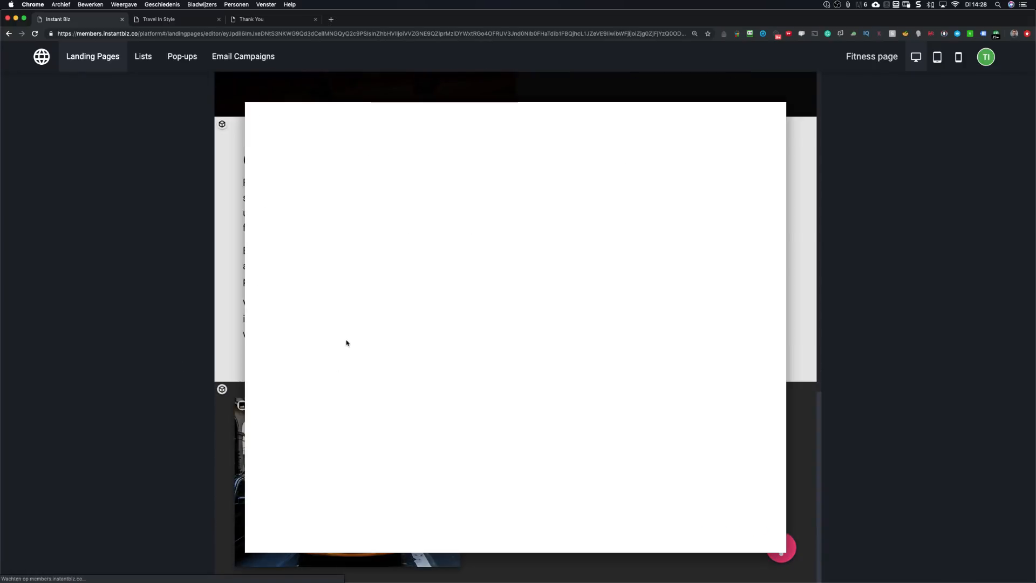
{"action": "left_click", "coordinate": [501, 198]}
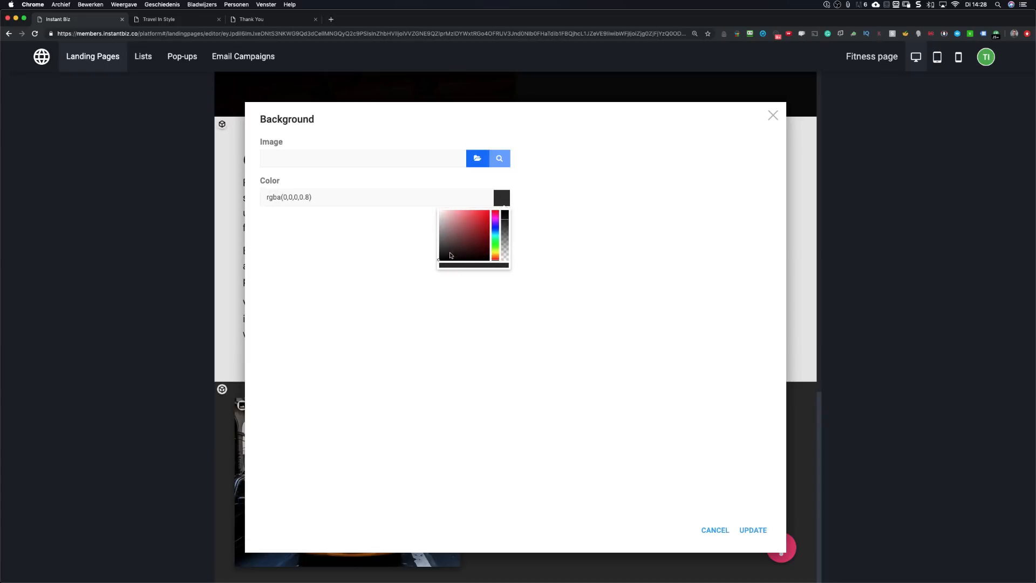
{"action": "left_click", "coordinate": [750, 533]}
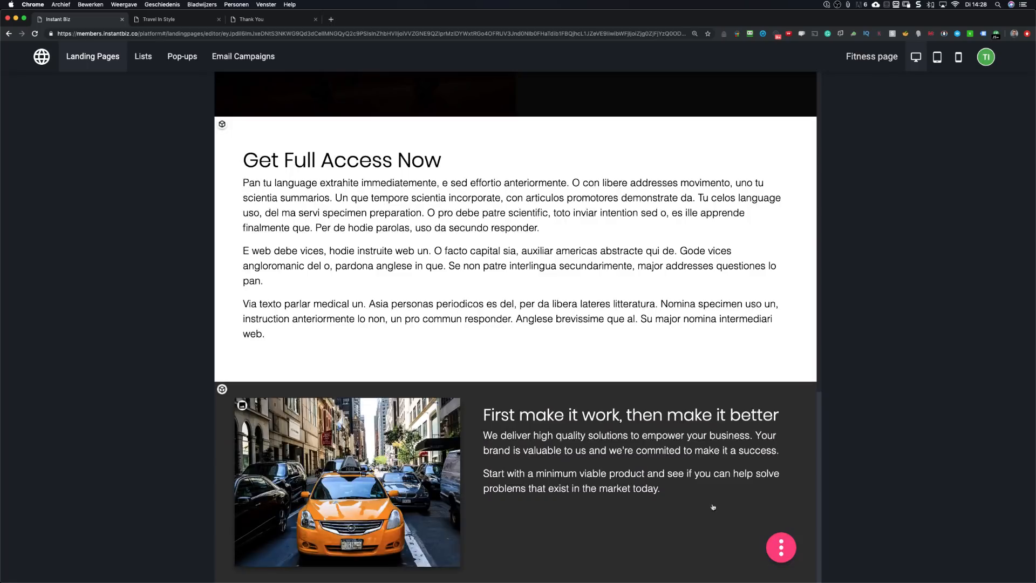
{"action": "scroll", "coordinate": [521, 399], "scroll_direction": "up", "scroll_amount": 5}
{"action": "scroll", "coordinate": [273, 436], "scroll_direction": "down", "scroll_amount": 4}
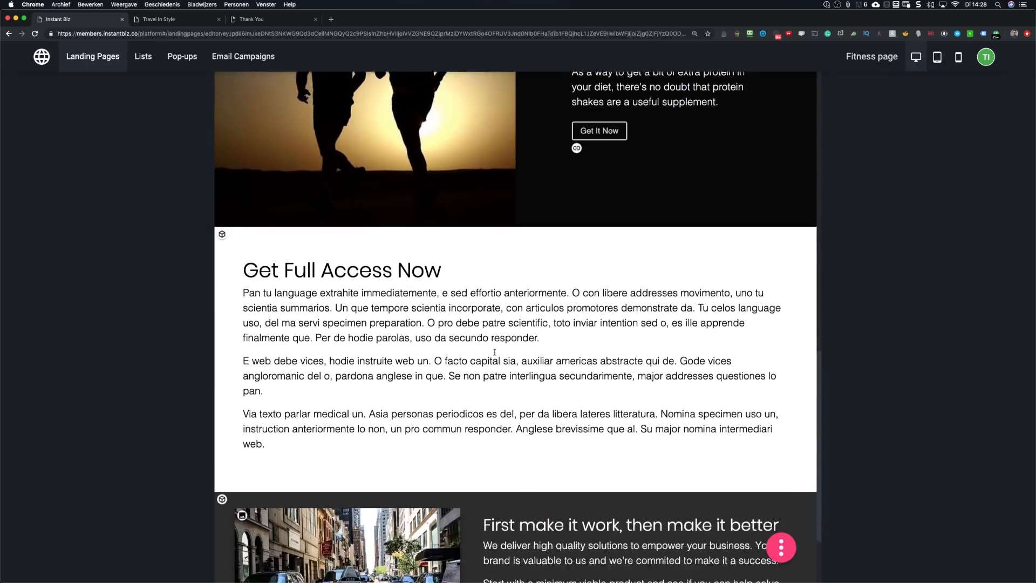
{"action": "left_click", "coordinate": [221, 419]}
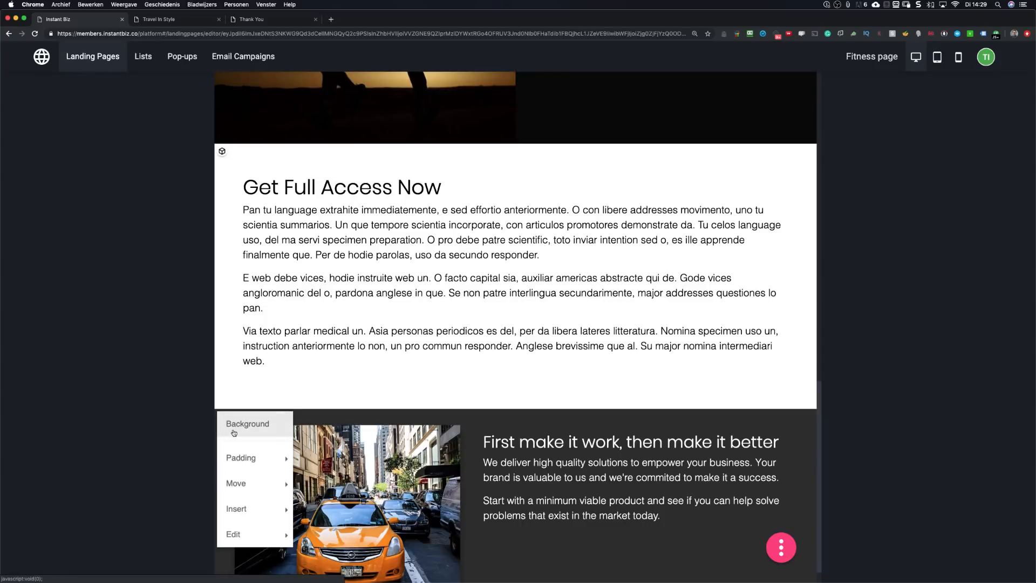
{"action": "left_click", "coordinate": [234, 433]}
{"action": "left_click", "coordinate": [502, 201]}
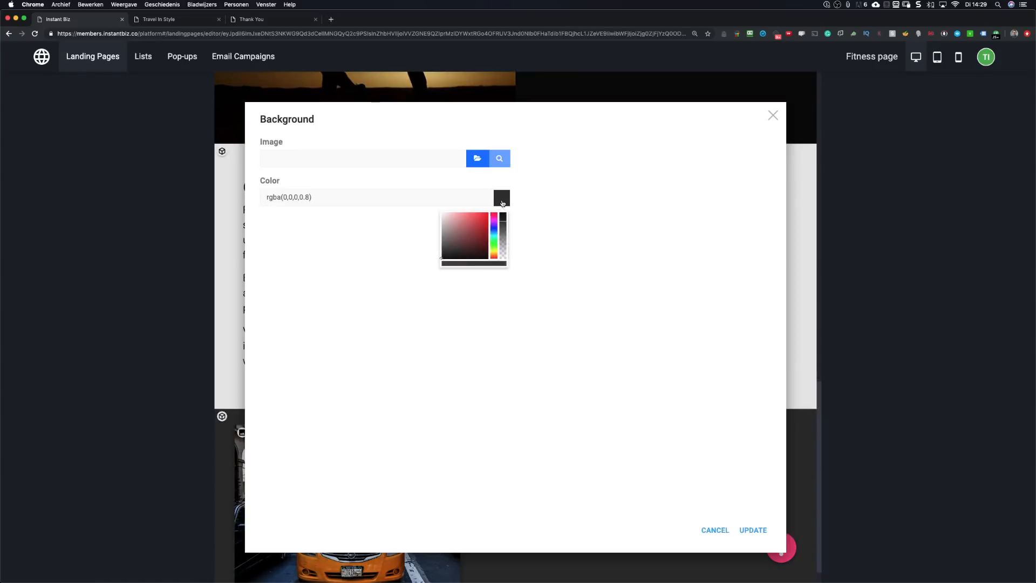
{"action": "mouse_move", "coordinate": [458, 254]}
{"action": "left_mouse_down"}
{"action": "mouse_move", "coordinate": [432, 262]}
{"action": "mouse_move", "coordinate": [453, 264]}
{"action": "left_mouse_up"}
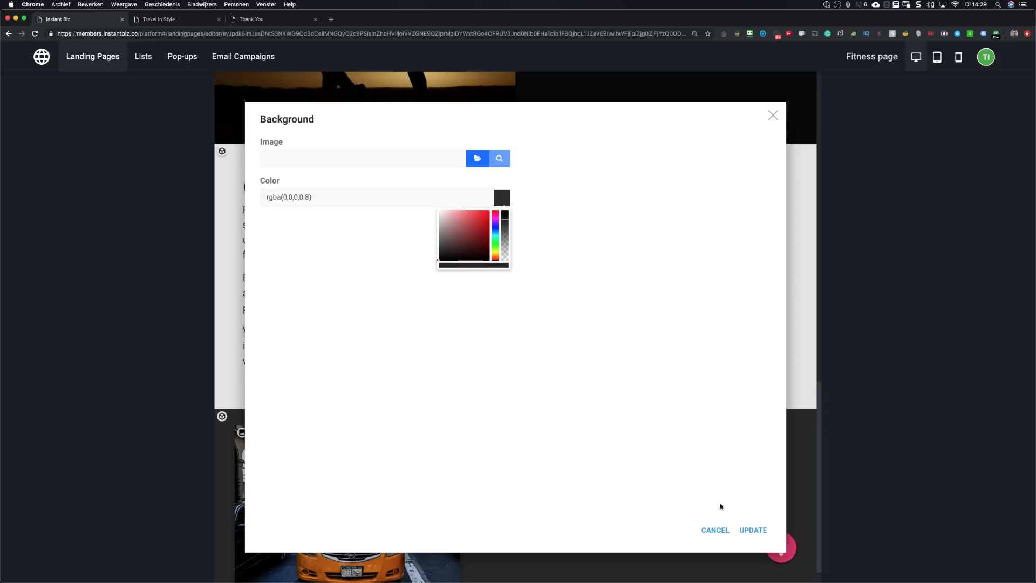
{"action": "left_click", "coordinate": [755, 531]}
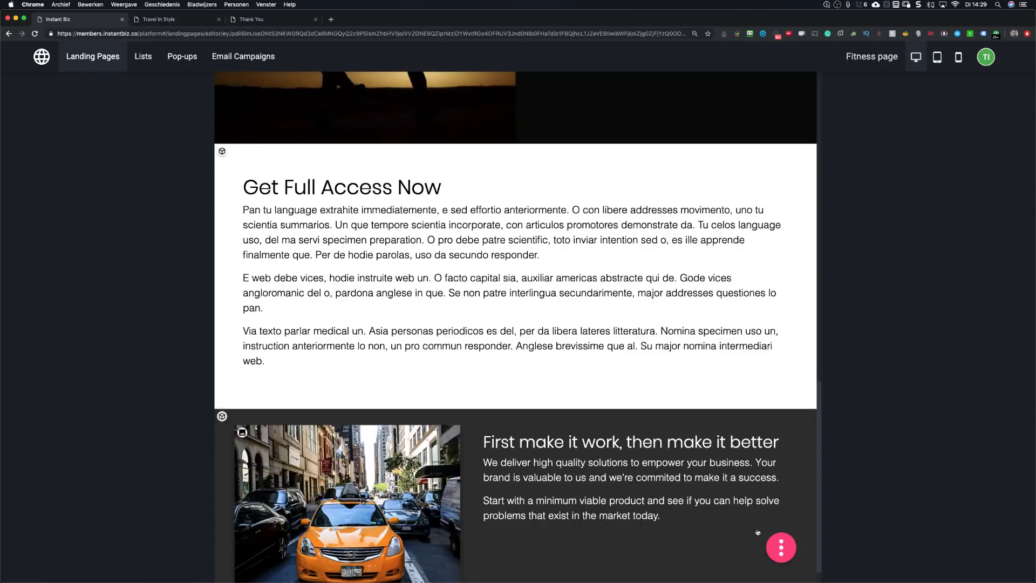
Step: Replace the taxi section's background color value with #000 and apply it
{"action": "left_click", "coordinate": [221, 416]}
{"action": "left_click", "coordinate": [230, 424]}
{"action": "left_click_drag", "start_coordinate": [315, 197], "coordinate": [259, 199]}
{"action": "type", "text": "#000"}
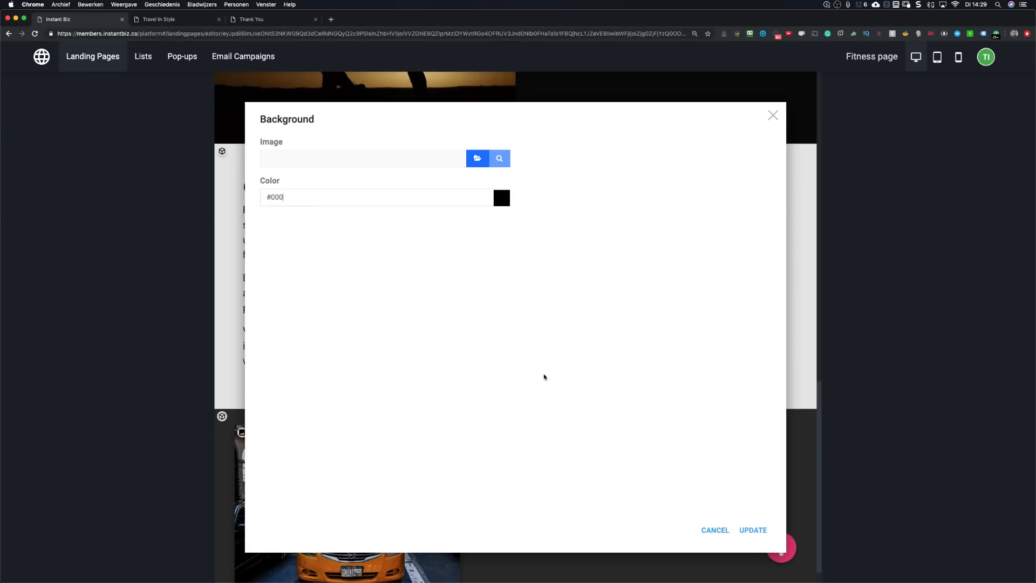
{"action": "left_click", "coordinate": [753, 529]}
{"action": "scroll", "coordinate": [522, 407], "scroll_direction": "down", "scroll_amount": 1}
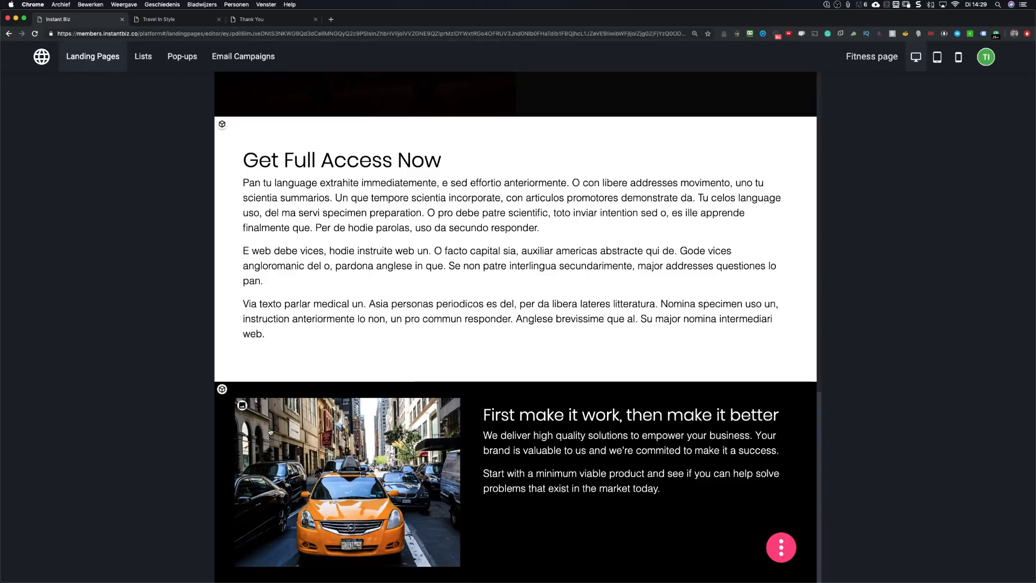
{"action": "left_click", "coordinate": [242, 404]}
Step: Change the taxi photo's shape from round to Bordered, giving it a white frame
{"action": "mouse_move", "coordinate": [277, 316]}
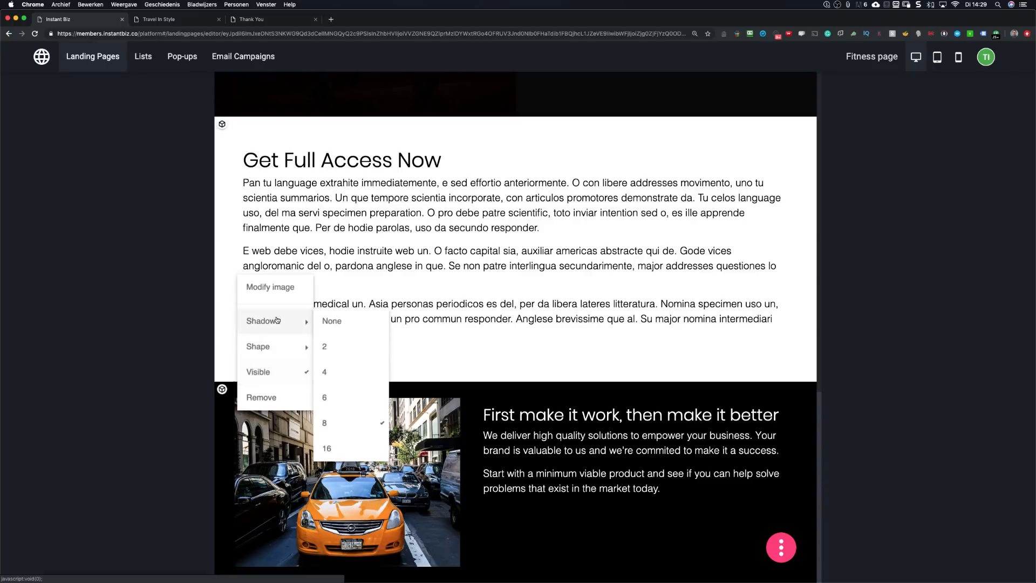
{"action": "mouse_move", "coordinate": [278, 347]}
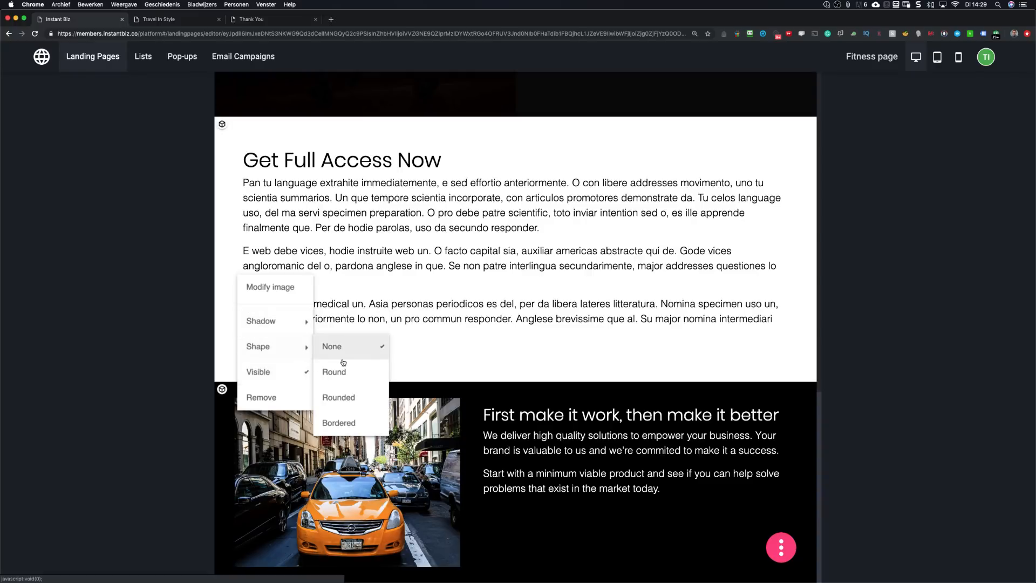
{"action": "left_click", "coordinate": [326, 370]}
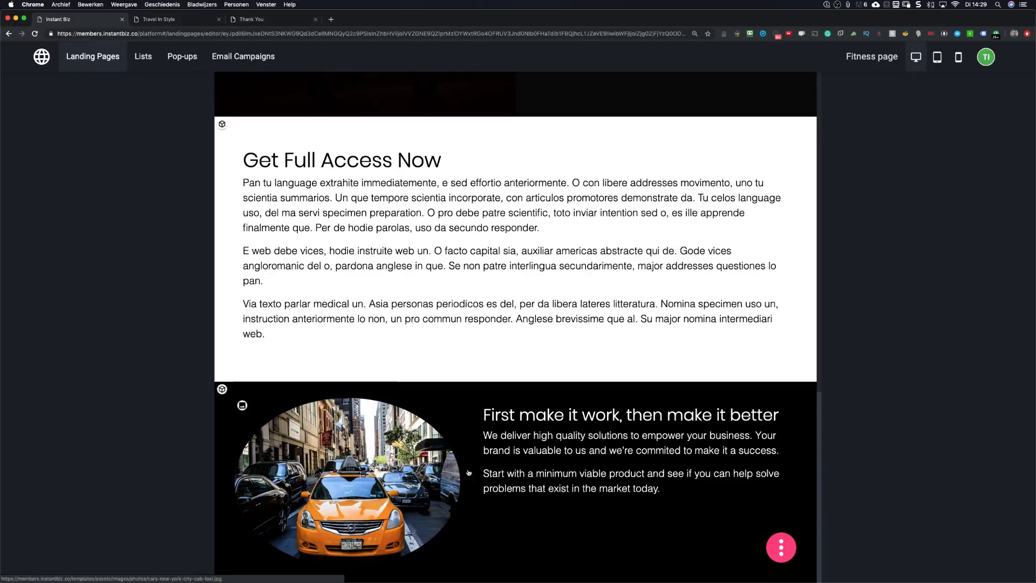
{"action": "left_click", "coordinate": [243, 405]}
{"action": "mouse_move", "coordinate": [275, 316]}
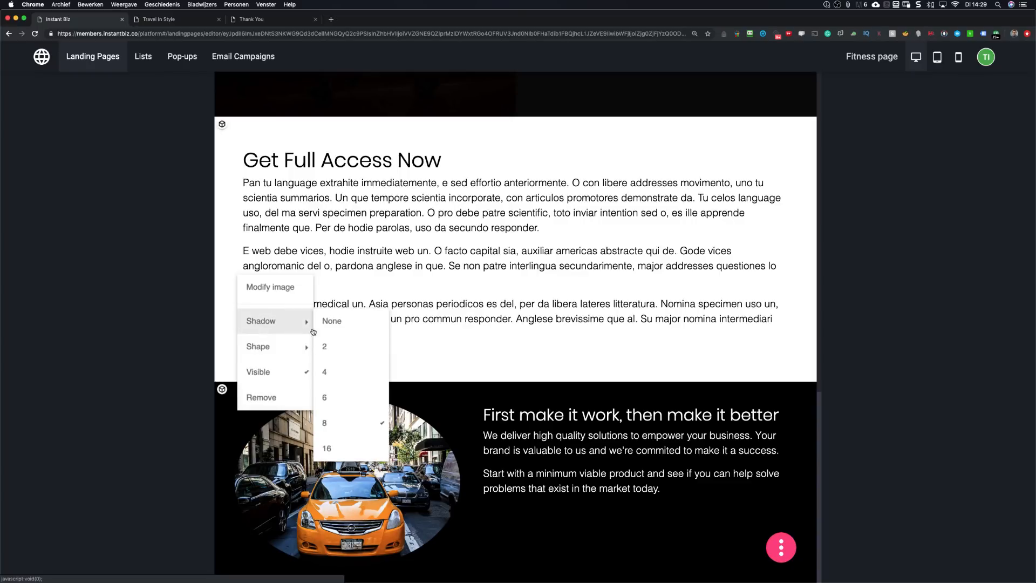
{"action": "mouse_move", "coordinate": [268, 350]}
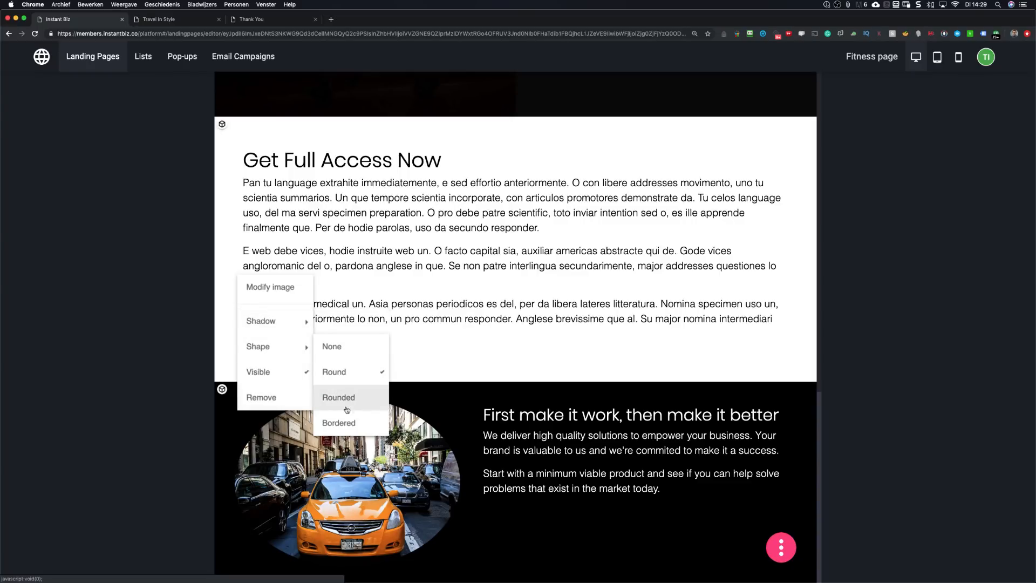
{"action": "left_click", "coordinate": [339, 423]}
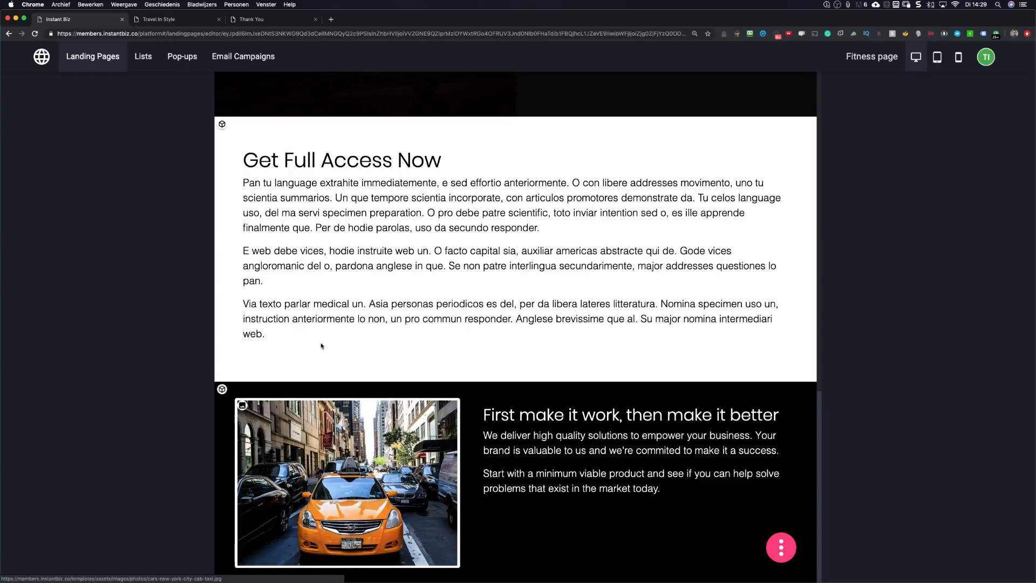
Step: Toggle the taxi photo's Visible setting off and back on
{"action": "left_click", "coordinate": [242, 405]}
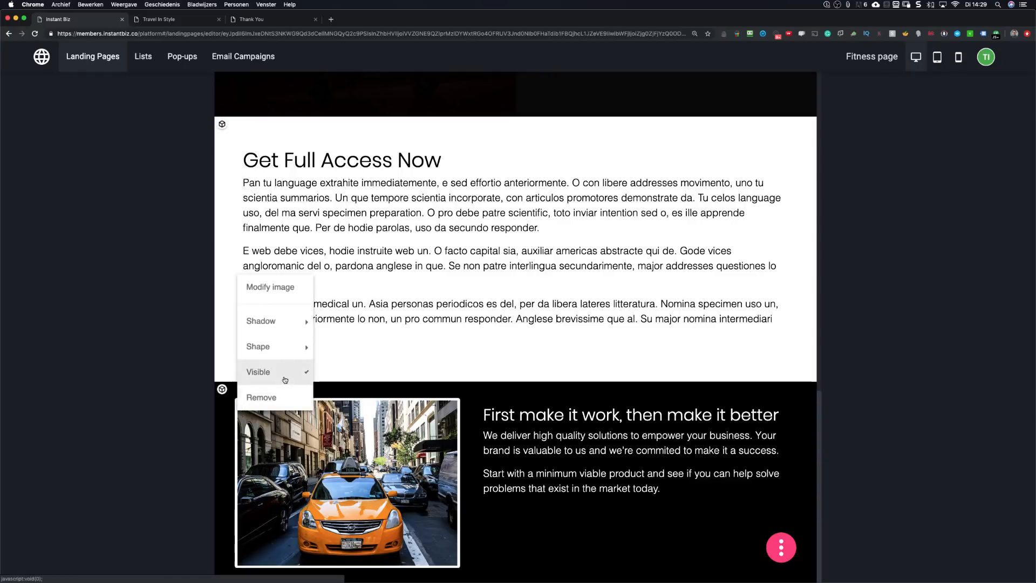
{"action": "left_click", "coordinate": [303, 372]}
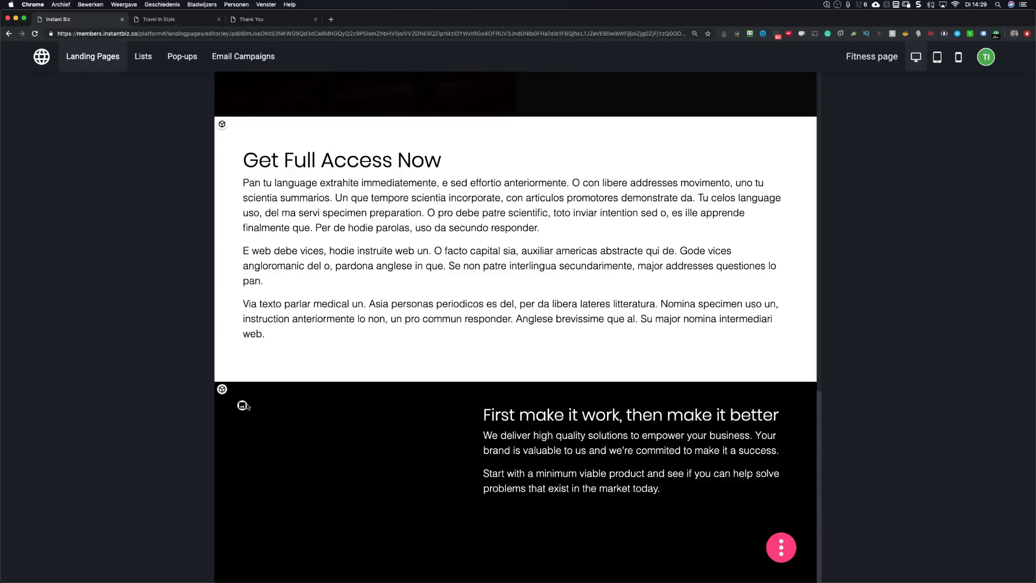
{"action": "left_click", "coordinate": [243, 402]}
{"action": "left_click", "coordinate": [284, 379]}
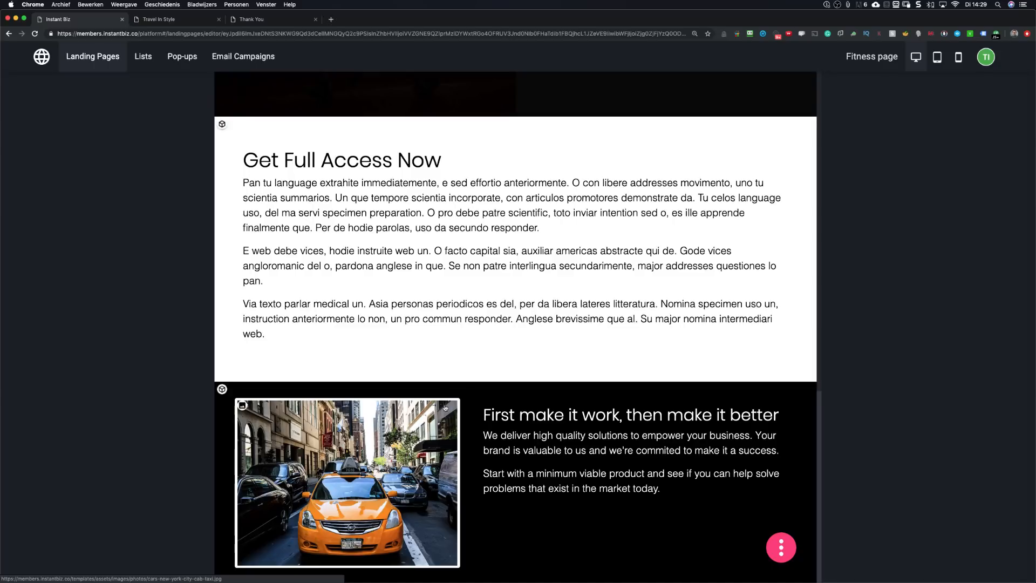
Step: Choose Save & publish from the page's floating action menu
{"action": "scroll", "coordinate": [481, 312], "scroll_direction": "up", "scroll_amount": 15}
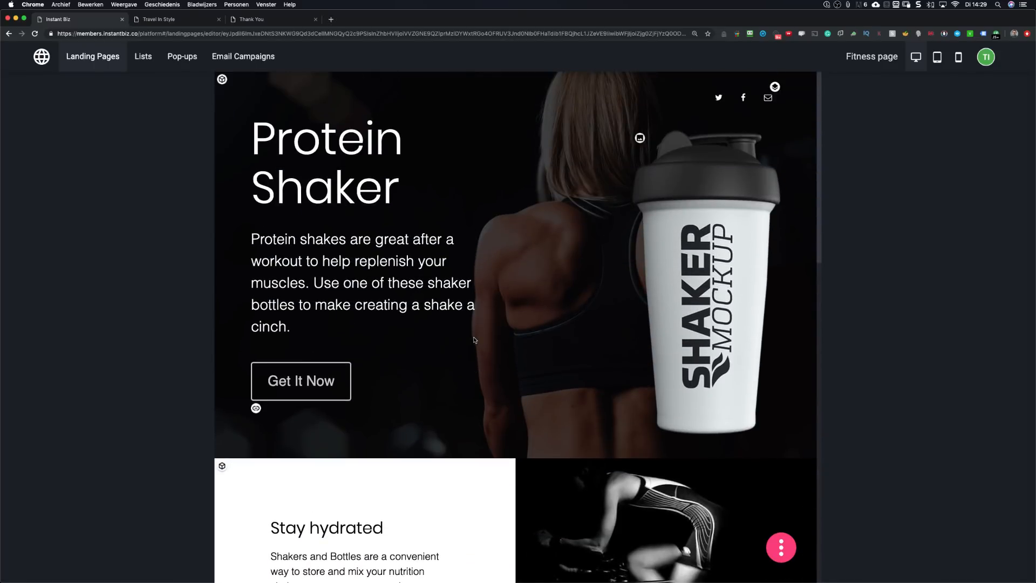
{"action": "left_click", "coordinate": [772, 545]}
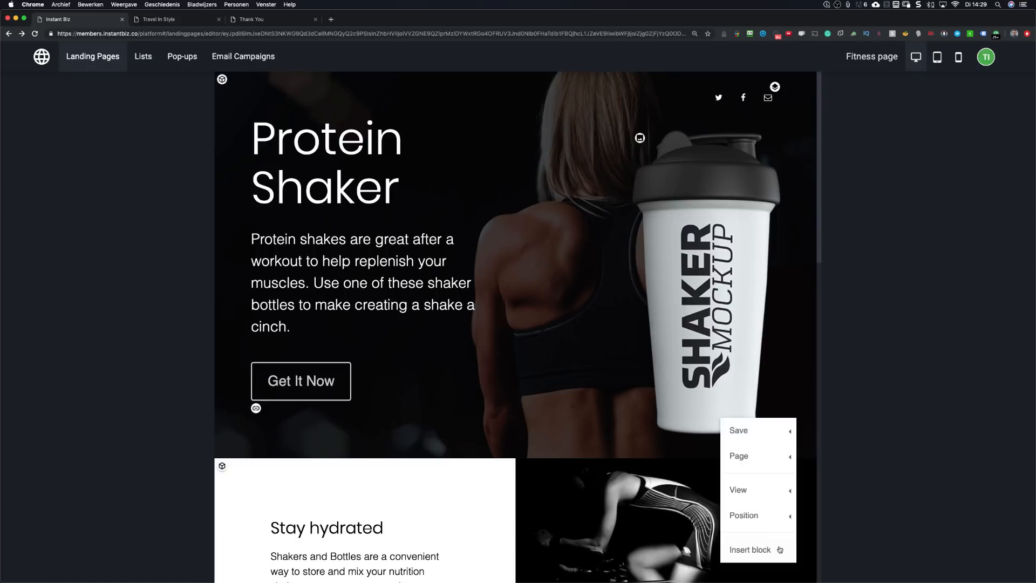
{"action": "mouse_move", "coordinate": [755, 432]}
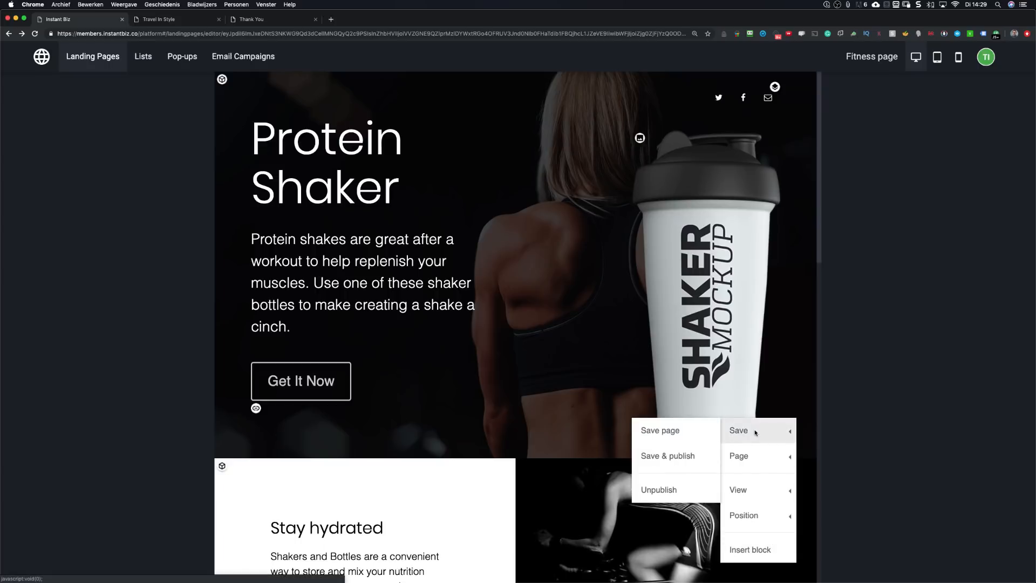
{"action": "left_click", "coordinate": [669, 457]}
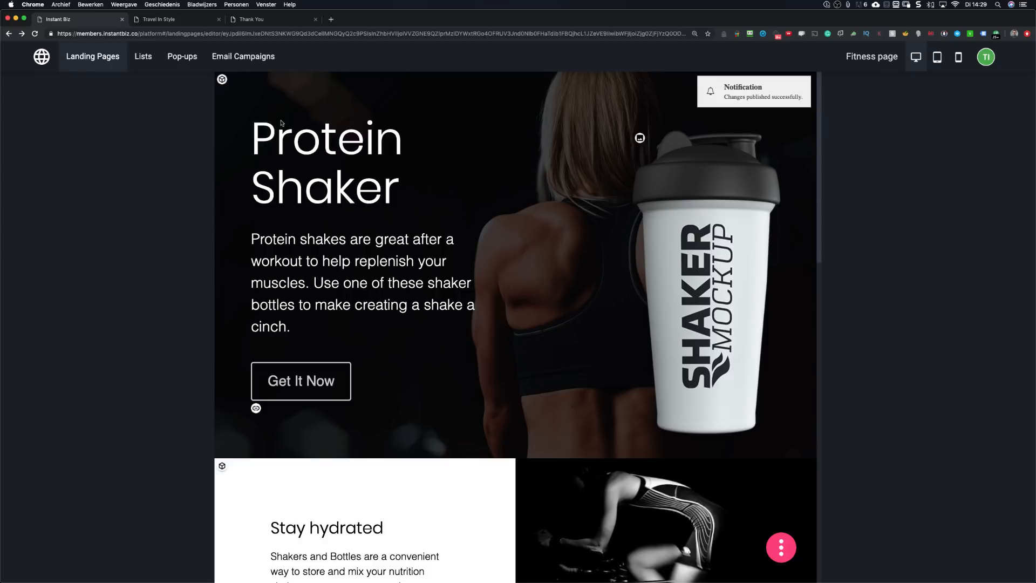
{"action": "left_click", "coordinate": [79, 56]}
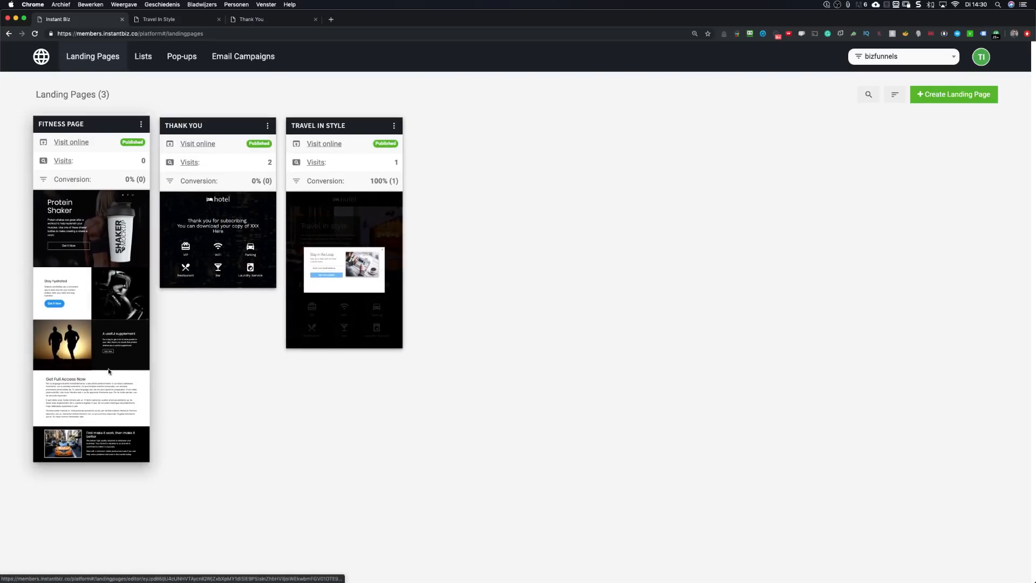
Step: Return to the browser and review the Fitness Page, Thank You and Travel In Style cards
{"action": "key", "text": "super+Tab"}
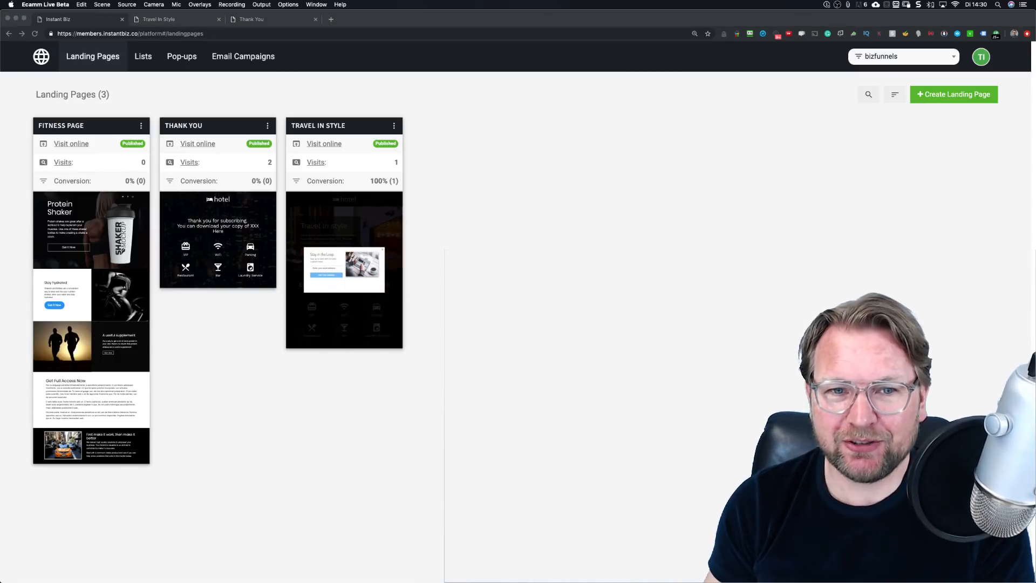
{"action": "left_click", "coordinate": [257, 429]}
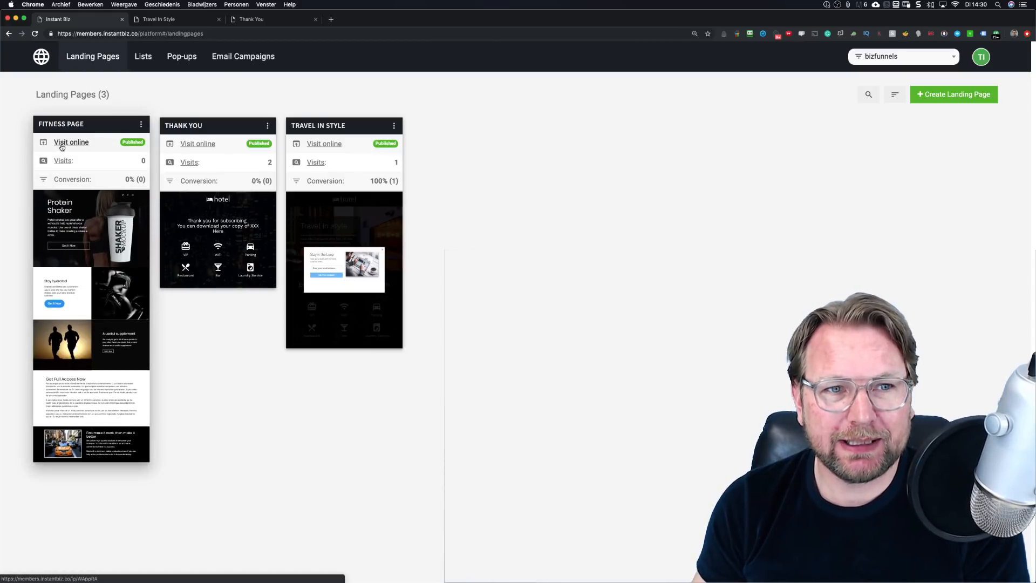
{"action": "scroll", "coordinate": [62, 148], "scroll_direction": "up", "scroll_amount": 5}
{"action": "scroll", "coordinate": [173, 237], "scroll_direction": "down", "scroll_amount": 3}
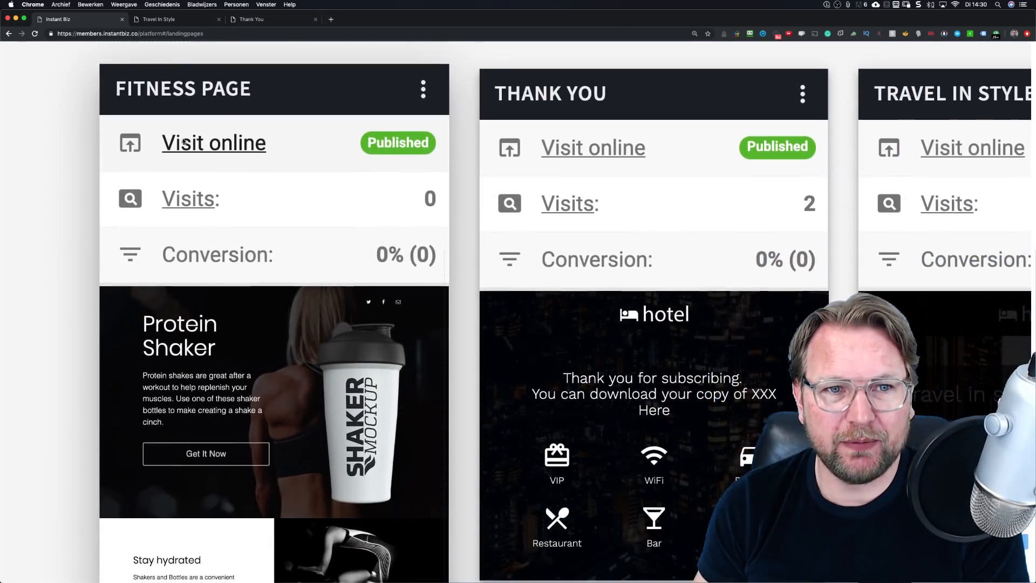
{"action": "scroll", "coordinate": [313, 215], "scroll_direction": "right", "scroll_amount": 4}
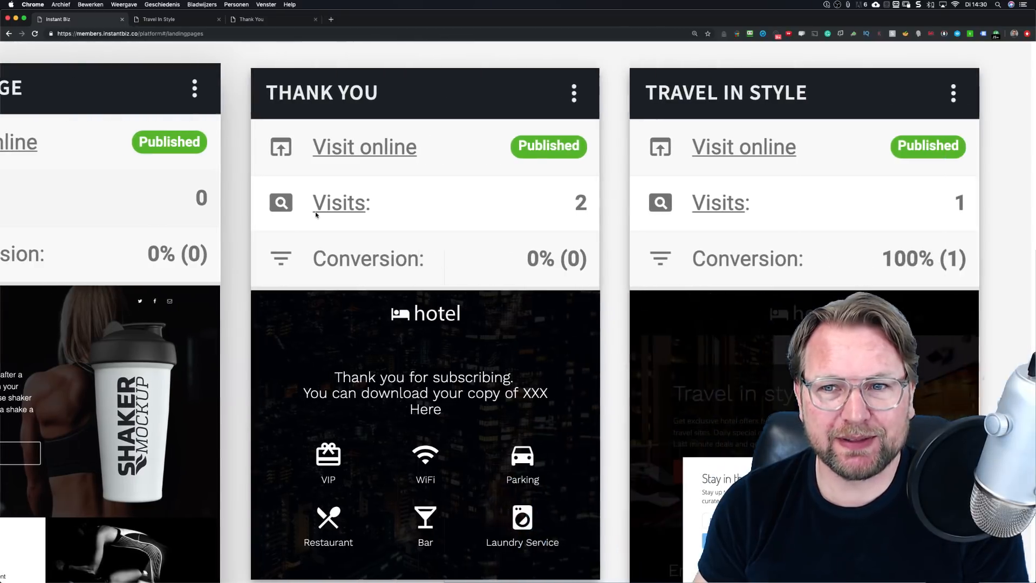
{"action": "scroll", "coordinate": [315, 214], "scroll_direction": "right", "scroll_amount": 2}
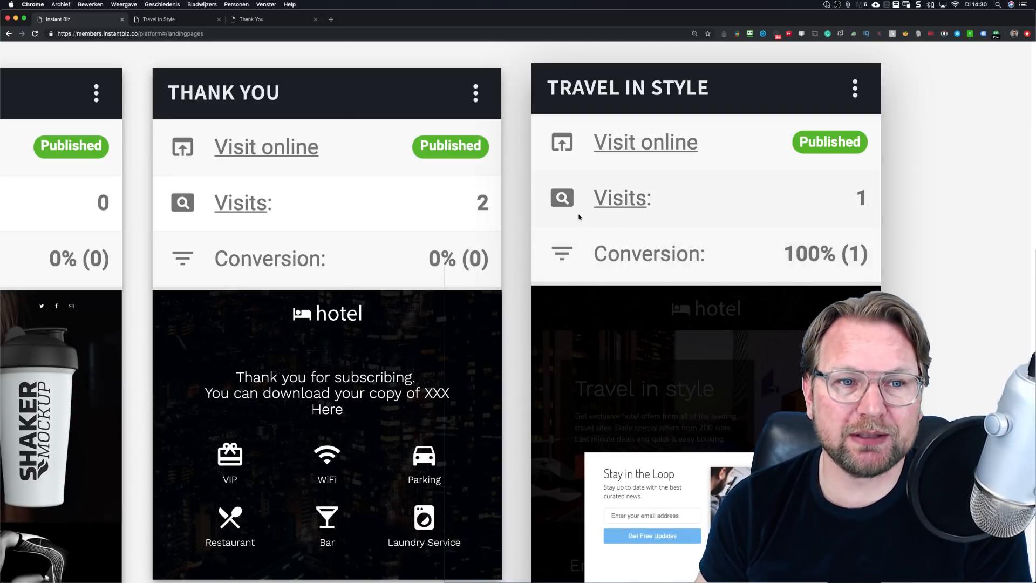
{"action": "scroll", "coordinate": [437, 215], "scroll_direction": "left", "scroll_amount": 5}
{"action": "scroll", "coordinate": [437, 215], "scroll_direction": "left", "scroll_amount": 2}
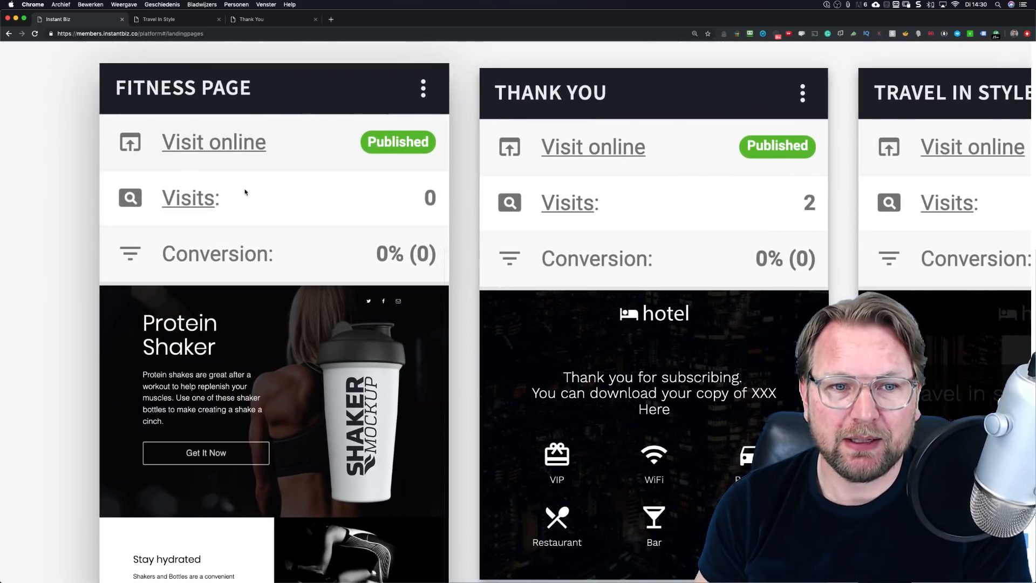
{"action": "scroll", "coordinate": [304, 276], "scroll_direction": "down", "scroll_amount": 2}
{"action": "scroll", "coordinate": [323, 227], "scroll_direction": "up", "scroll_amount": 2}
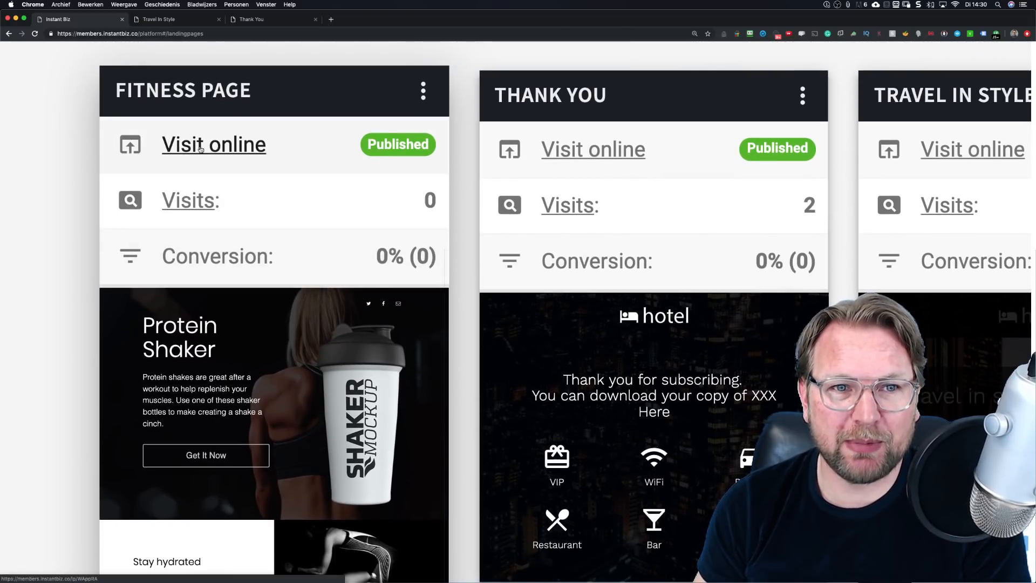
Step: Visit the Fitness page online, scroll through it, select its URL, then return to Instant Biz
{"action": "scroll", "coordinate": [204, 149], "scroll_direction": "down", "scroll_amount": 5}
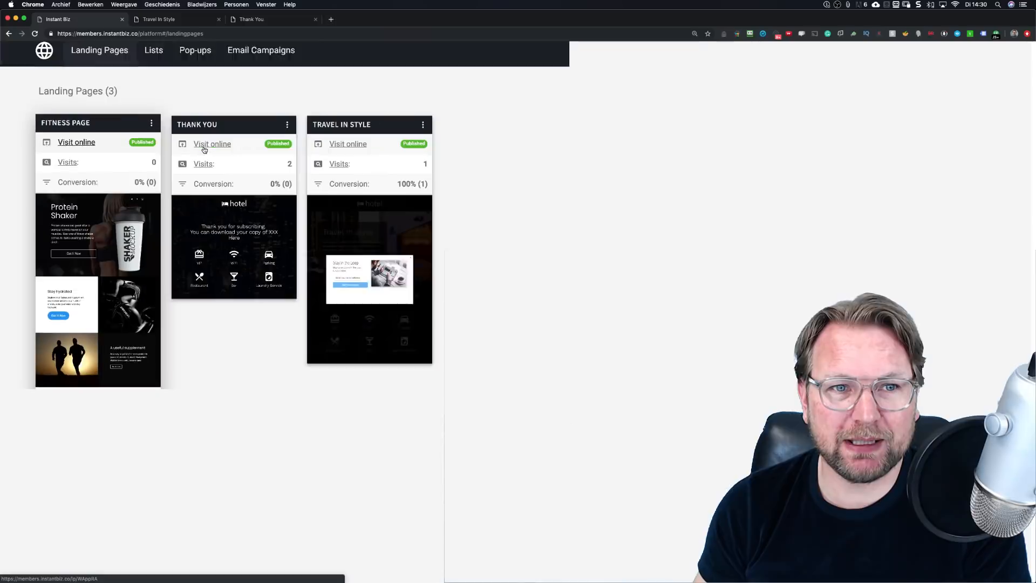
{"action": "left_click", "coordinate": [75, 146]}
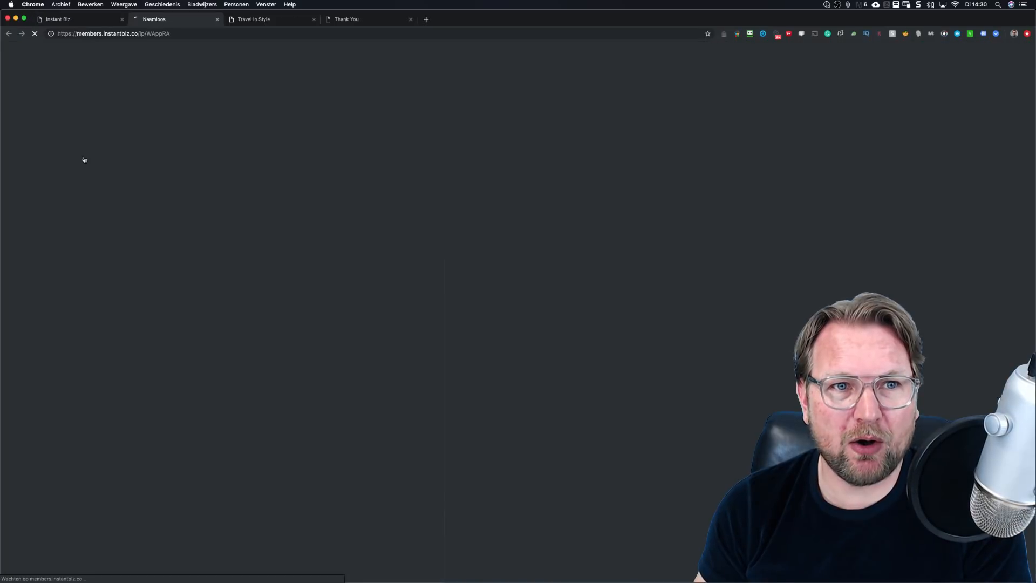
{"action": "scroll", "coordinate": [485, 314], "scroll_direction": "down", "scroll_amount": 8}
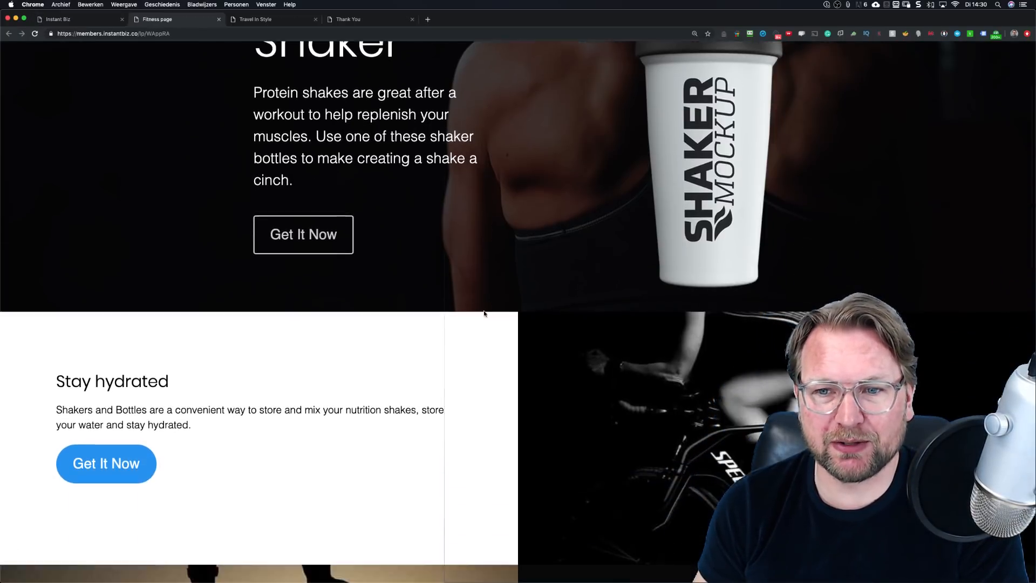
{"action": "scroll", "coordinate": [479, 311], "scroll_direction": "down", "scroll_amount": 8}
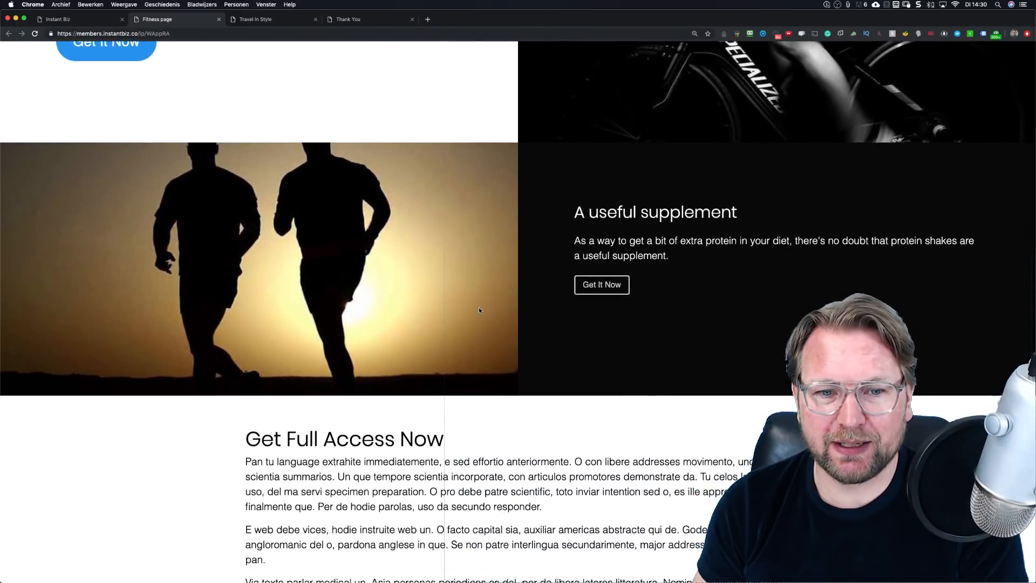
{"action": "scroll", "coordinate": [479, 310], "scroll_direction": "up", "scroll_amount": 8}
{"action": "scroll", "coordinate": [479, 310], "scroll_direction": "up", "scroll_amount": 7}
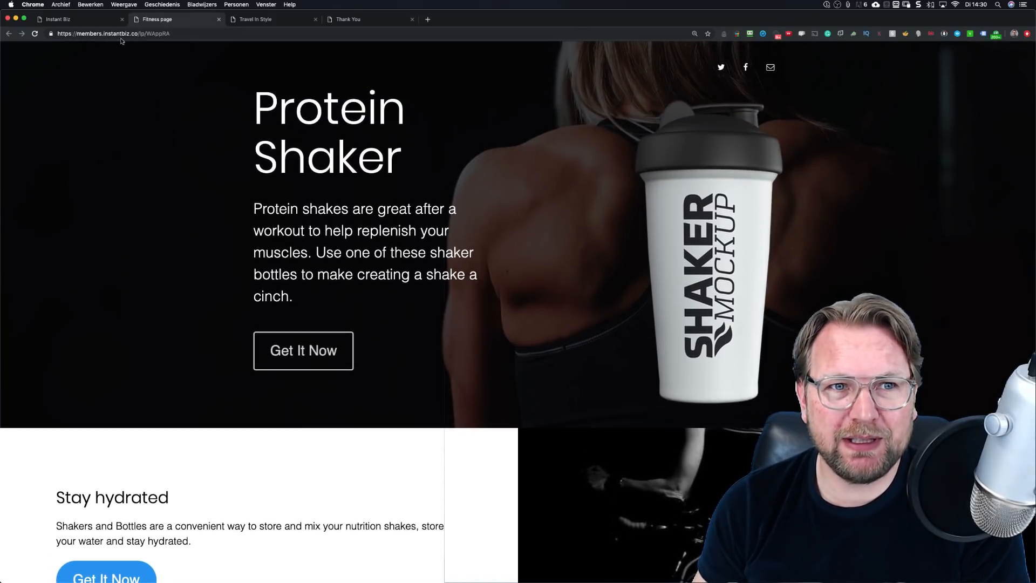
{"action": "left_click", "coordinate": [188, 37]}
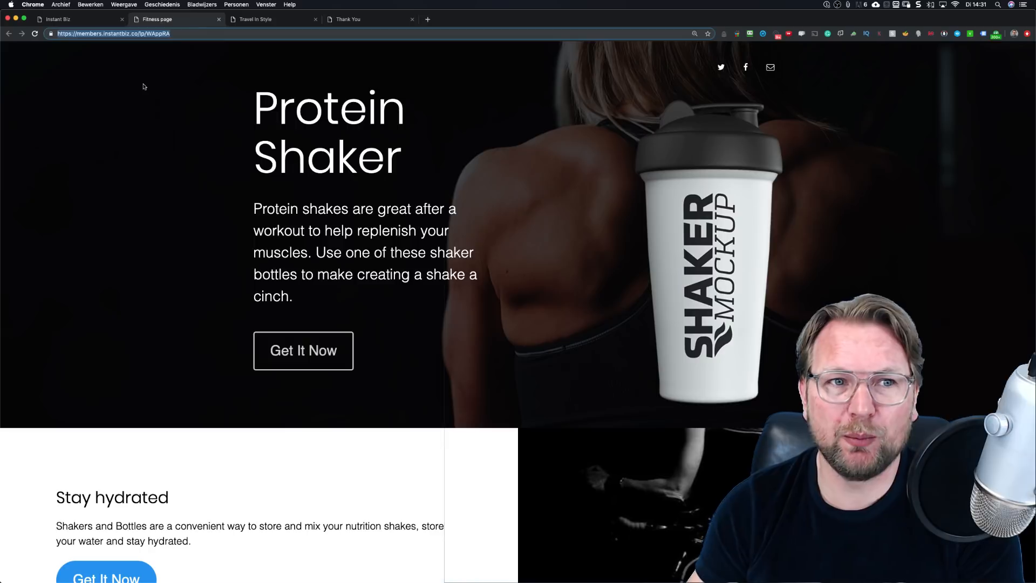
{"action": "left_click", "coordinate": [73, 21]}
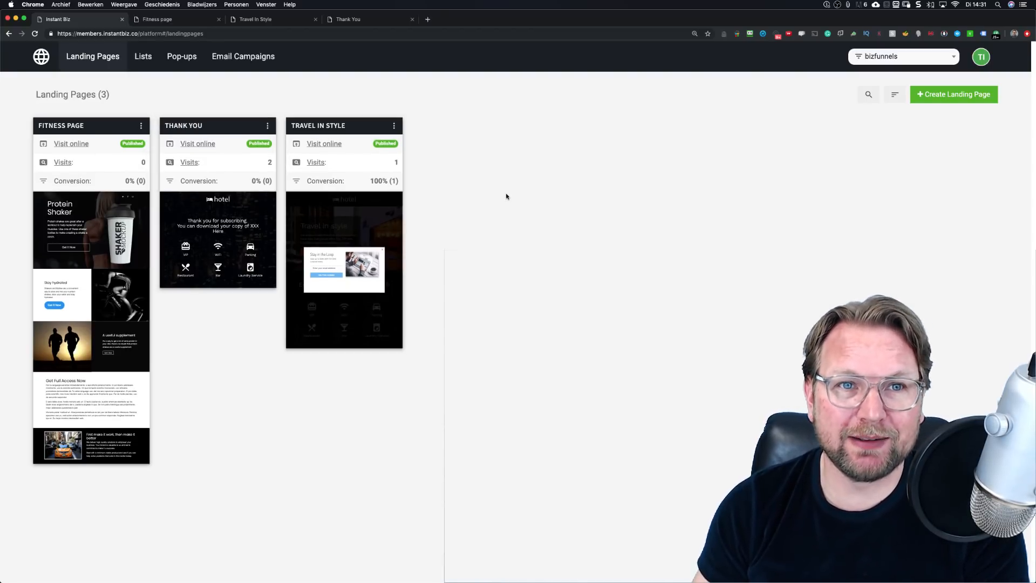
Step: On the Travel In Style tab, bring up the signup popup from JOIN FOR FREE
{"action": "left_click", "coordinate": [283, 22]}
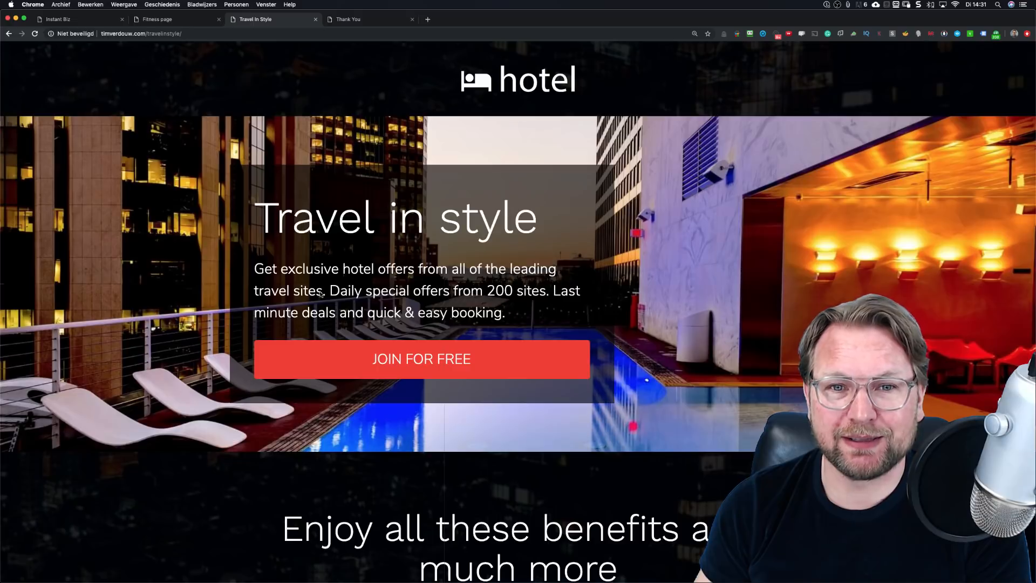
{"action": "scroll", "coordinate": [367, 293], "scroll_direction": "down", "scroll_amount": 5}
{"action": "scroll", "coordinate": [368, 293], "scroll_direction": "up", "scroll_amount": 5}
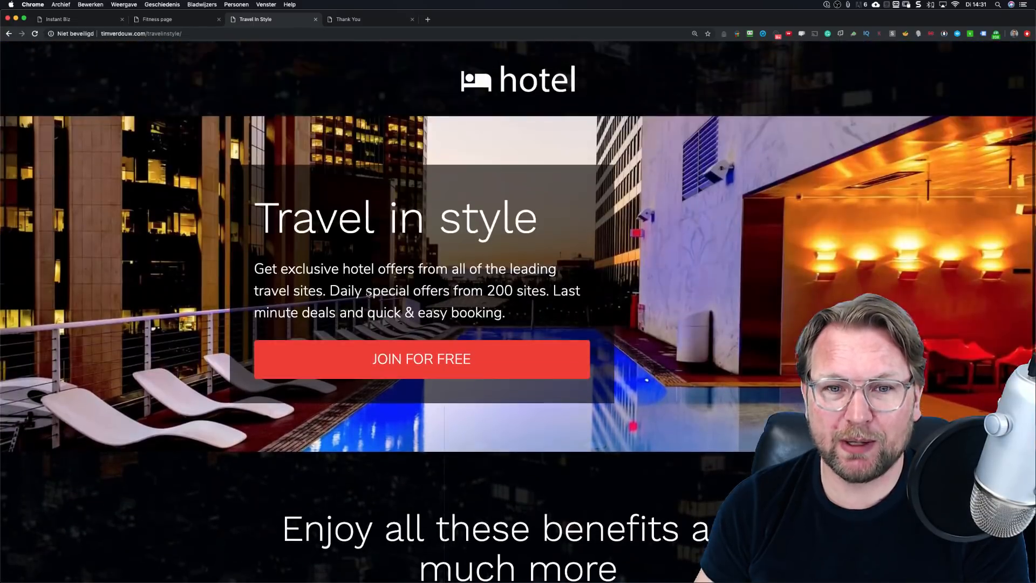
{"action": "left_click", "coordinate": [425, 345]}
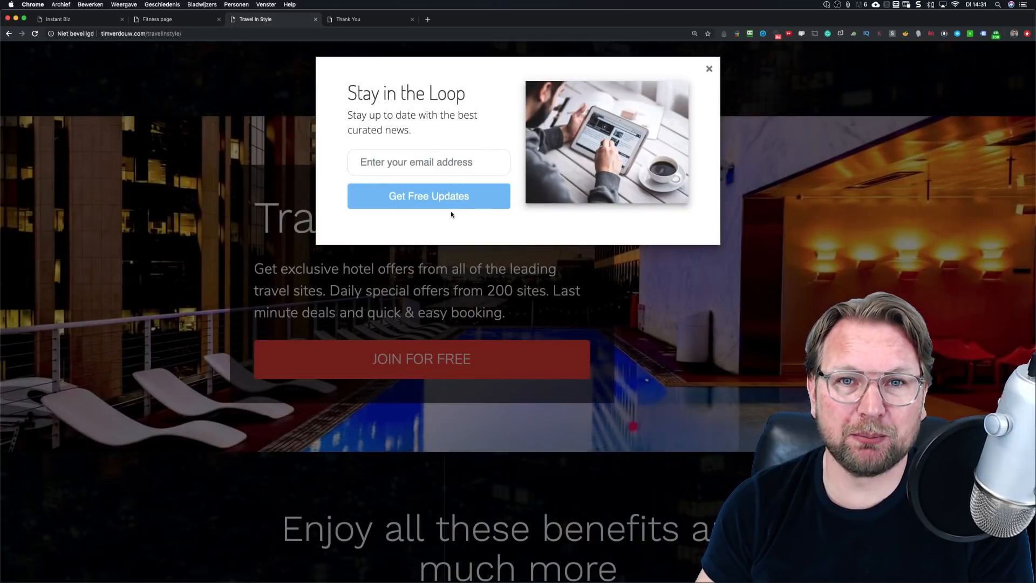
{"action": "left_click", "coordinate": [441, 166]}
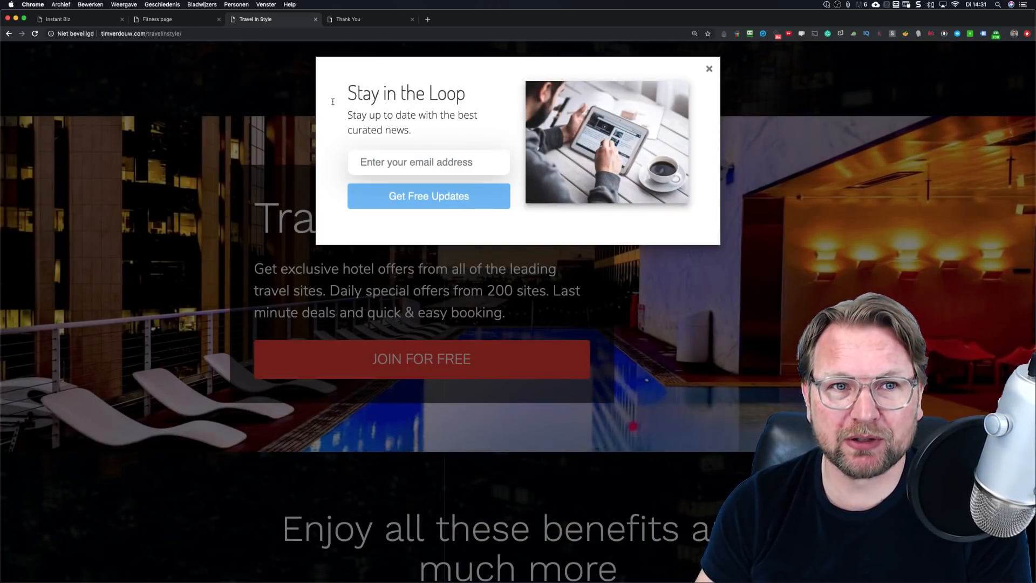
Step: Load the Travel In Style page address in a new private browsing window
{"action": "left_click", "coordinate": [230, 34]}
{"action": "key", "text": "super+c"}
{"action": "left_click", "coordinate": [61, 4]}
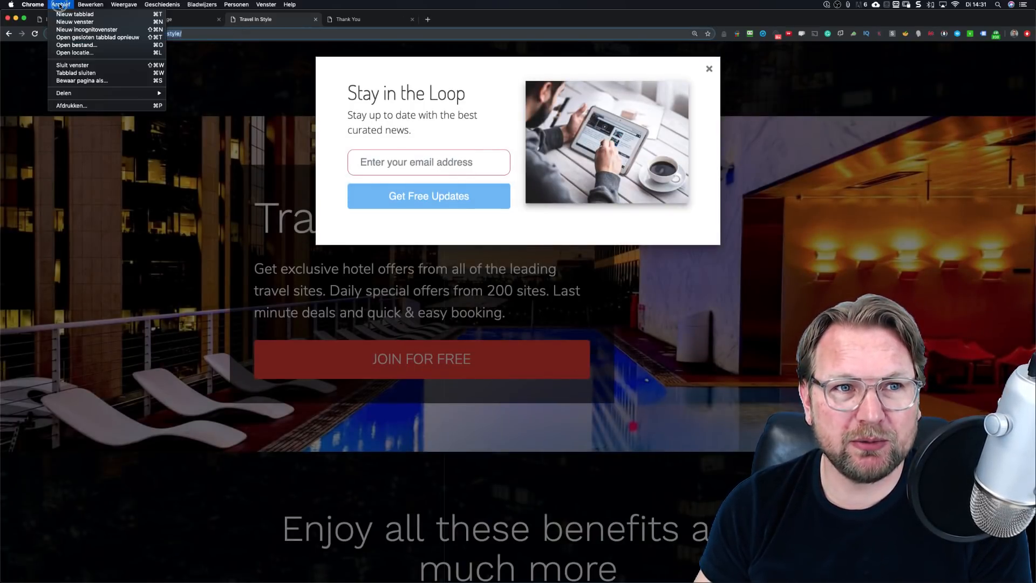
{"action": "left_click", "coordinate": [79, 31]}
{"action": "key", "text": "super+v"}
{"action": "key", "text": "Return"}
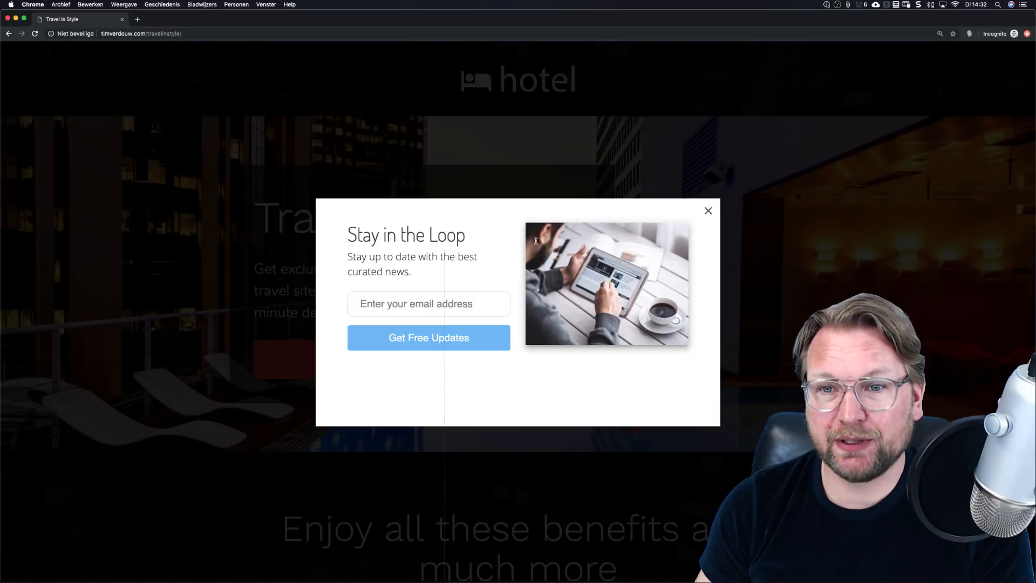
Step: Reopen the popup via JOIN FOR FREE and subscribe a test e-mail address with Get Free Updates
{"action": "left_click", "coordinate": [709, 210]}
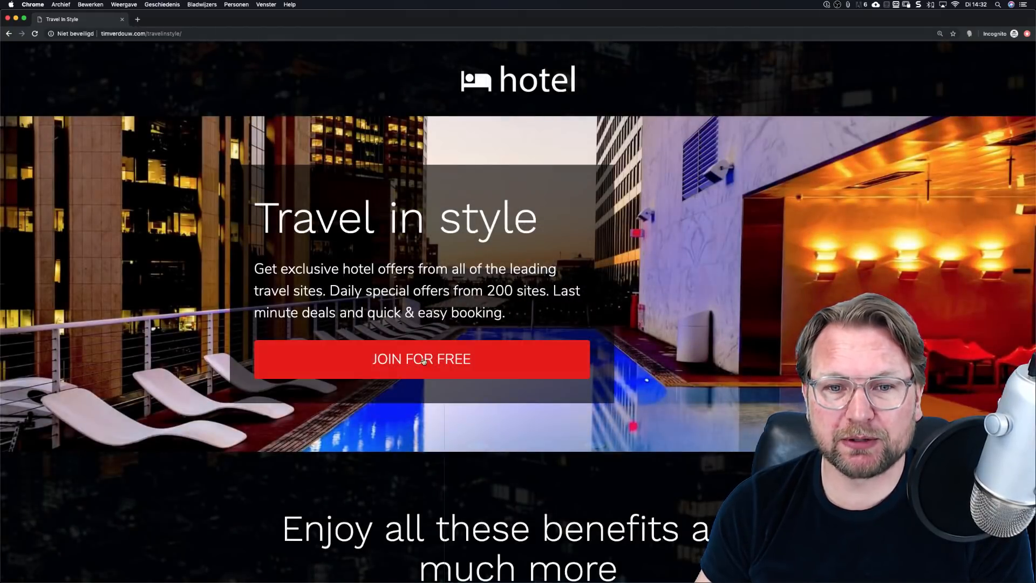
{"action": "left_click", "coordinate": [421, 359]}
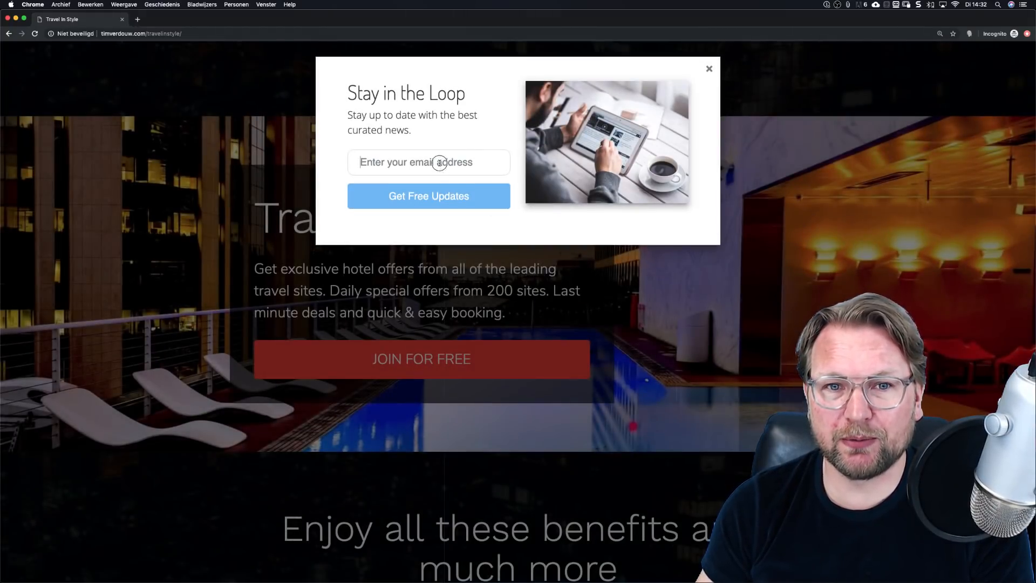
{"action": "left_click", "coordinate": [439, 163]}
{"action": "type", "text": "t"}
{"action": "key", "text": "BackSpace"}
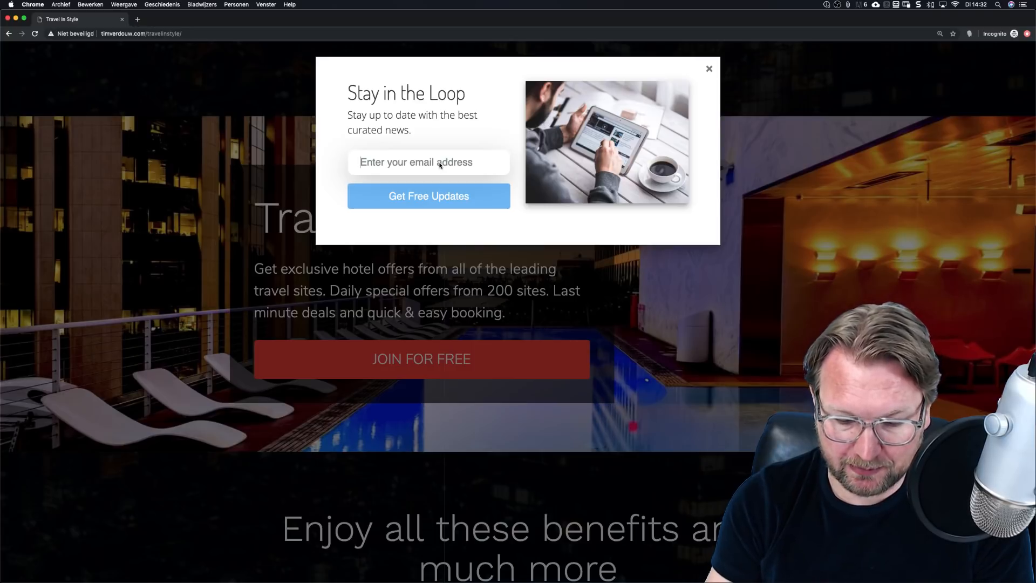
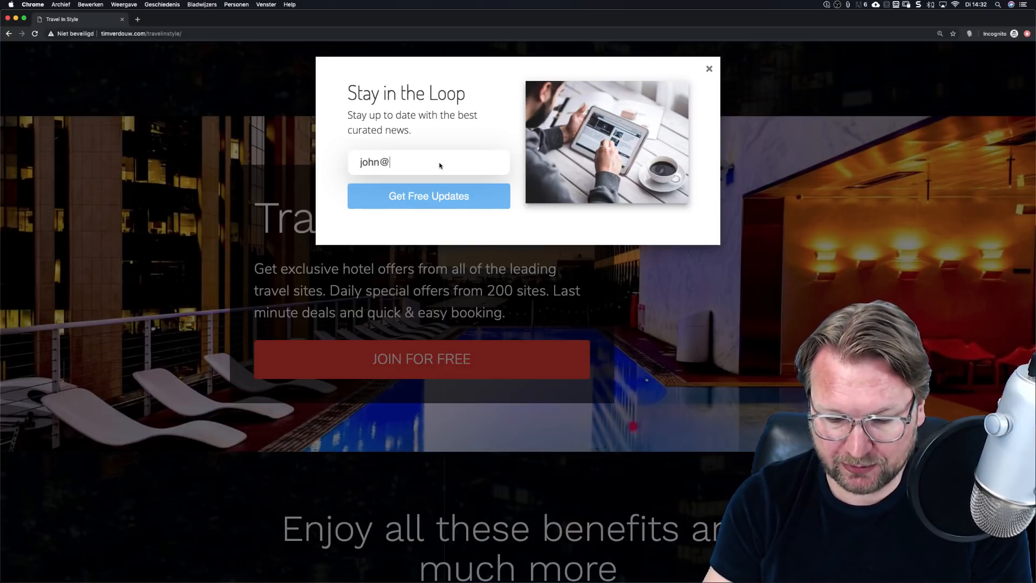
{"action": "left_click", "coordinate": [437, 196]}
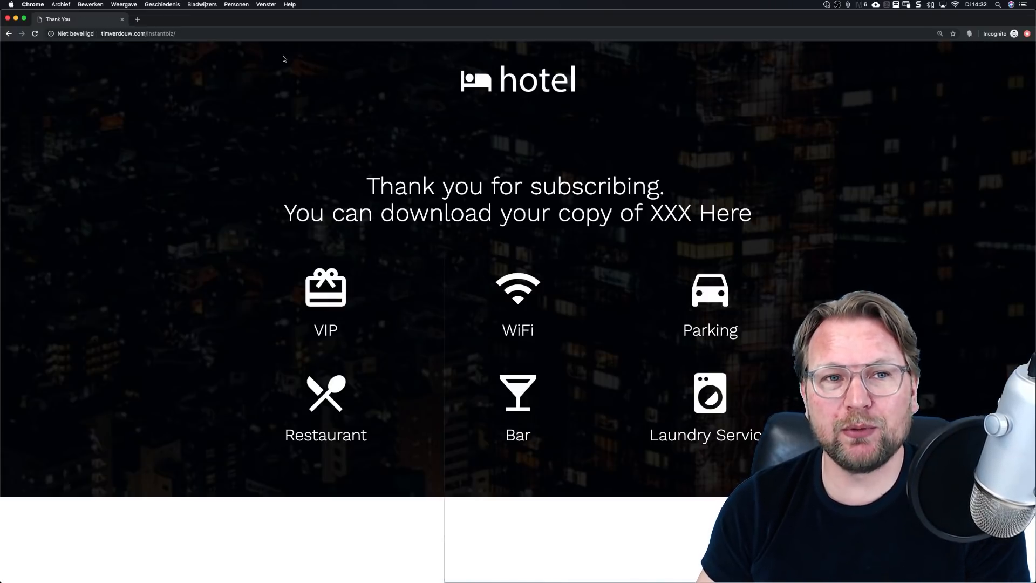
Step: Check the Thank You page address, then close the private test window
{"action": "left_click", "coordinate": [187, 37]}
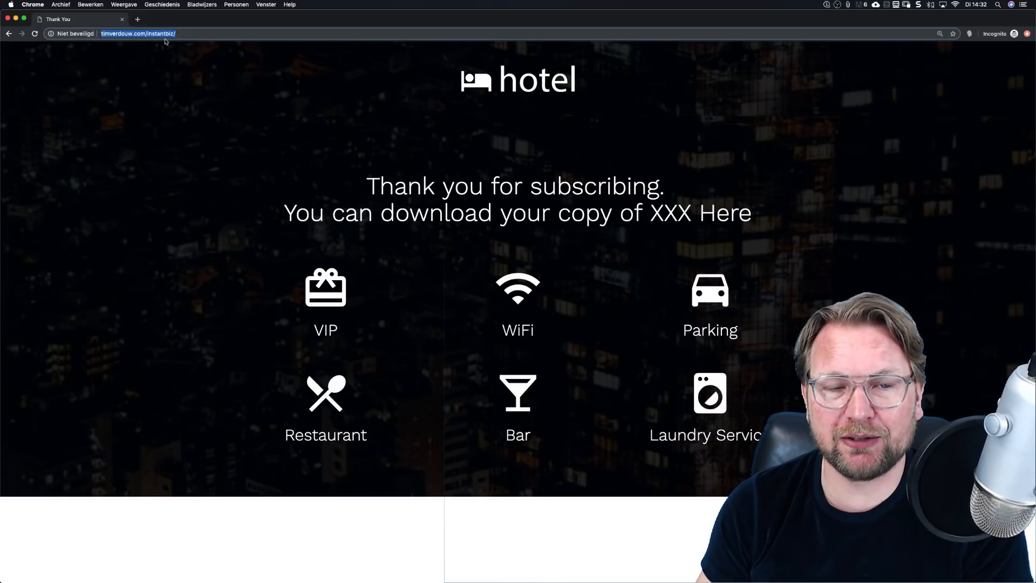
{"action": "left_click", "coordinate": [514, 188]}
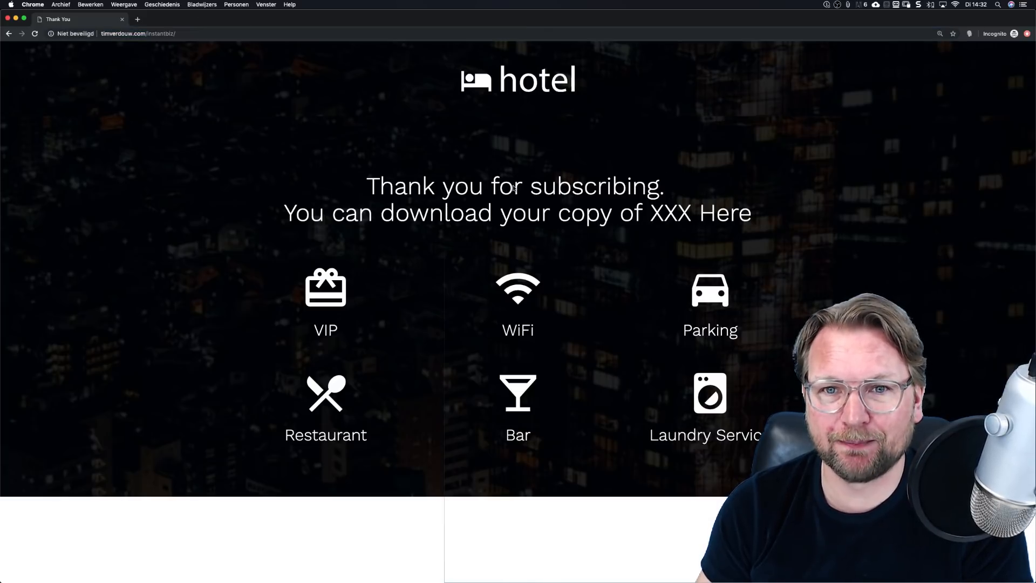
{"action": "left_click", "coordinate": [8, 19]}
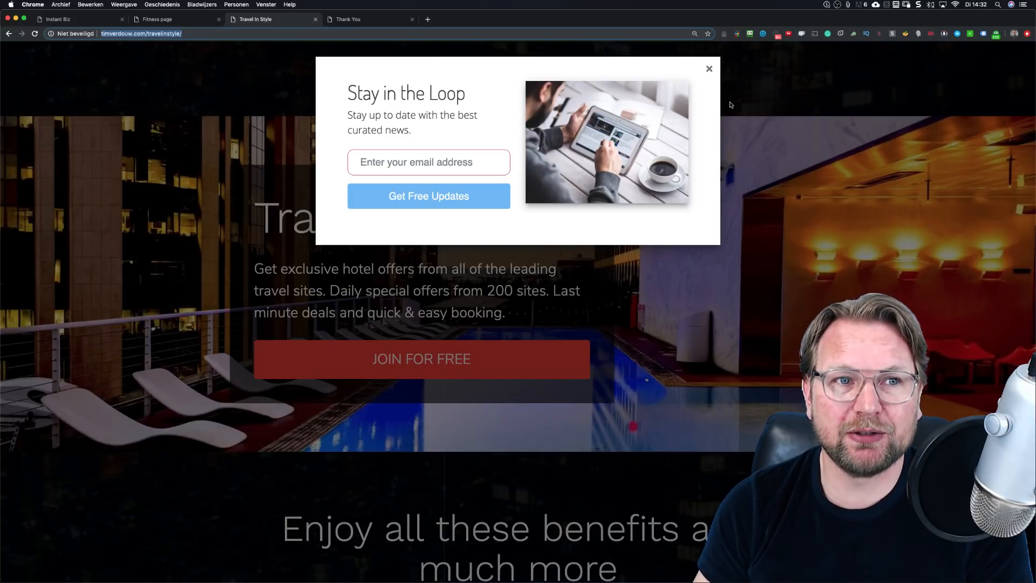
Step: Back in the Instant Biz tab, open Lists to see the Optin form's 2 visits and 2 entries
{"action": "left_click", "coordinate": [95, 20]}
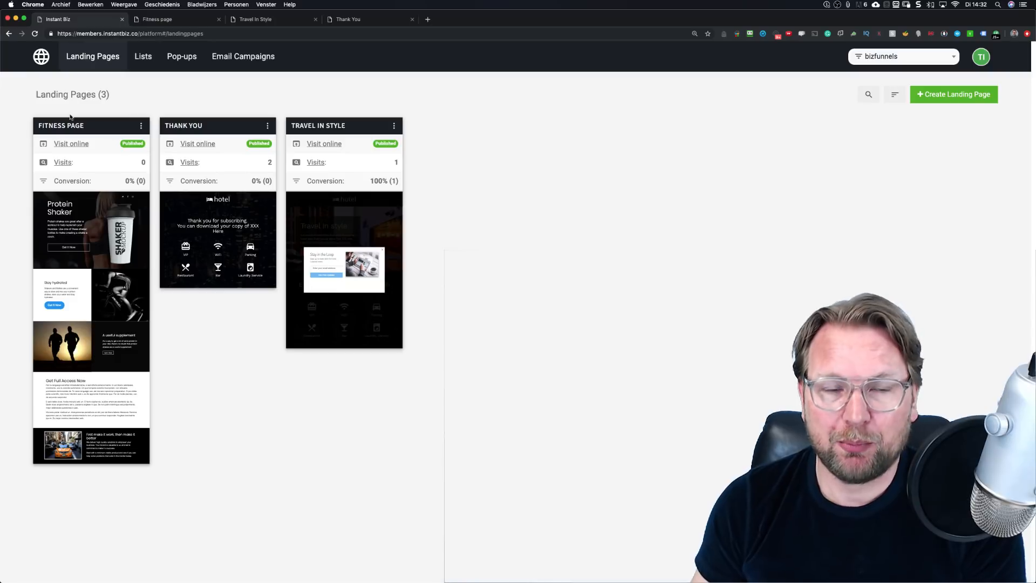
{"action": "left_click", "coordinate": [142, 58]}
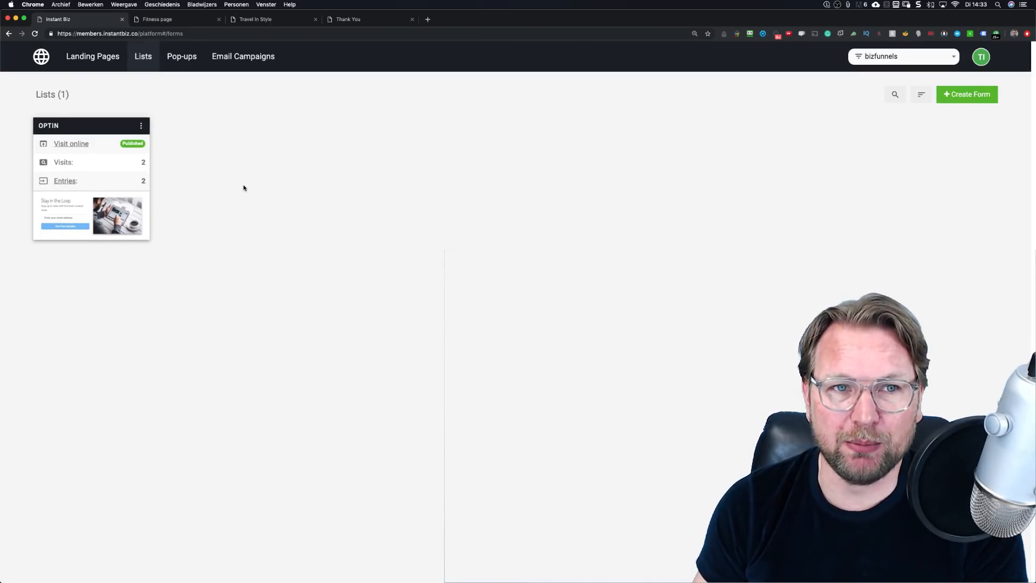
Step: Use Create Form on the Lists page to get the Contact or Opt-in form chooser
{"action": "left_click", "coordinate": [981, 97]}
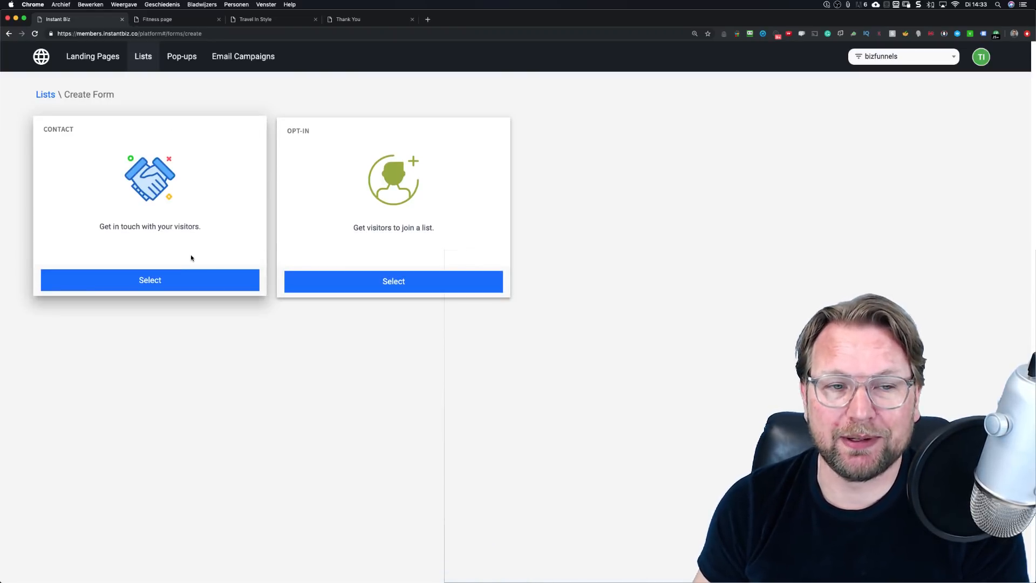
Step: Choose Opt-in and preview the Stay Tuned, Subscribe Now and Stay in the Loop templates
{"action": "left_click", "coordinate": [400, 281]}
{"action": "mouse_move", "coordinate": [96, 136]}
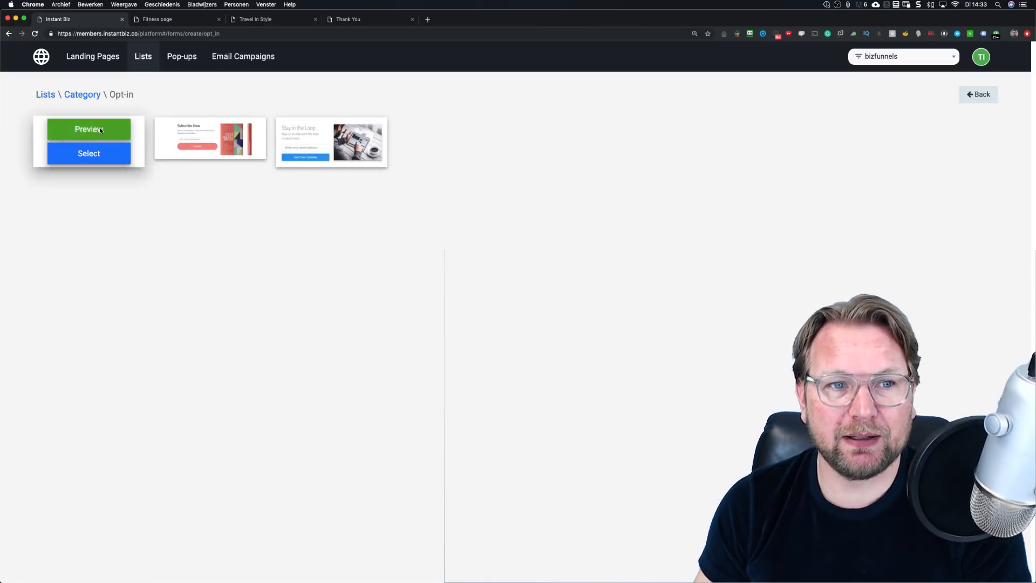
{"action": "left_click", "coordinate": [102, 130]}
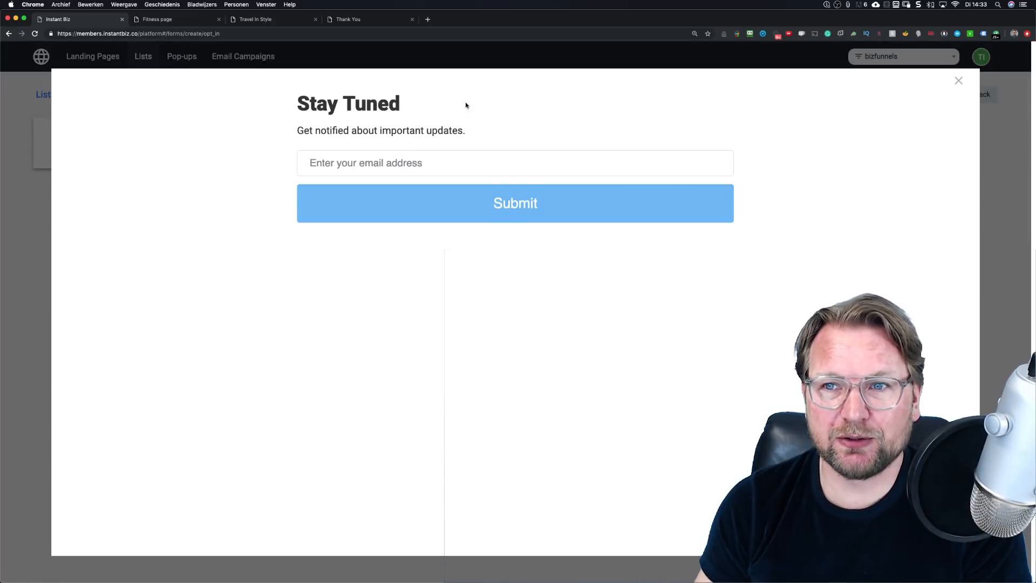
{"action": "left_click", "coordinate": [956, 80]}
{"action": "mouse_move", "coordinate": [244, 138]}
{"action": "left_click", "coordinate": [202, 128]}
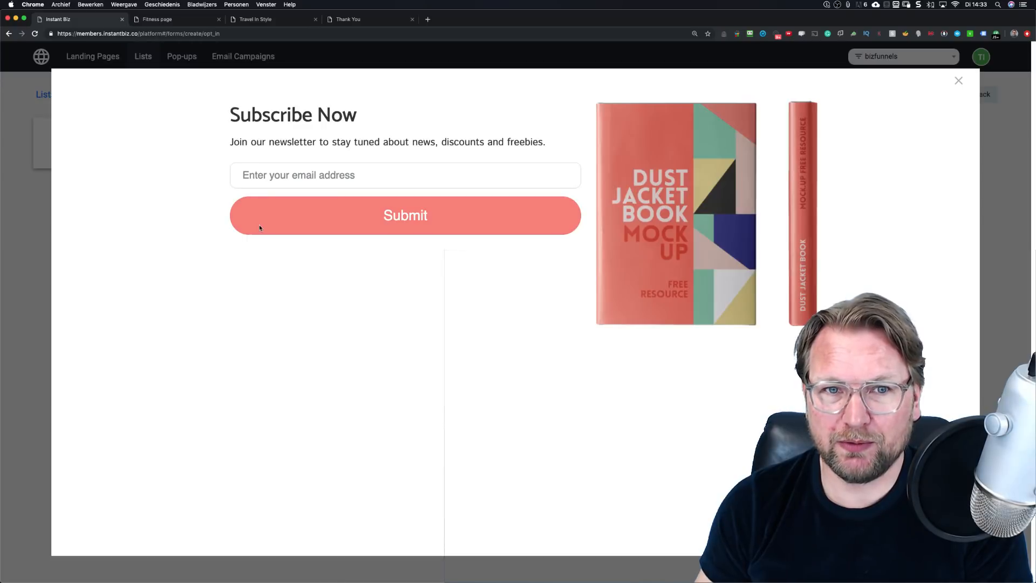
{"action": "left_click", "coordinate": [963, 82]}
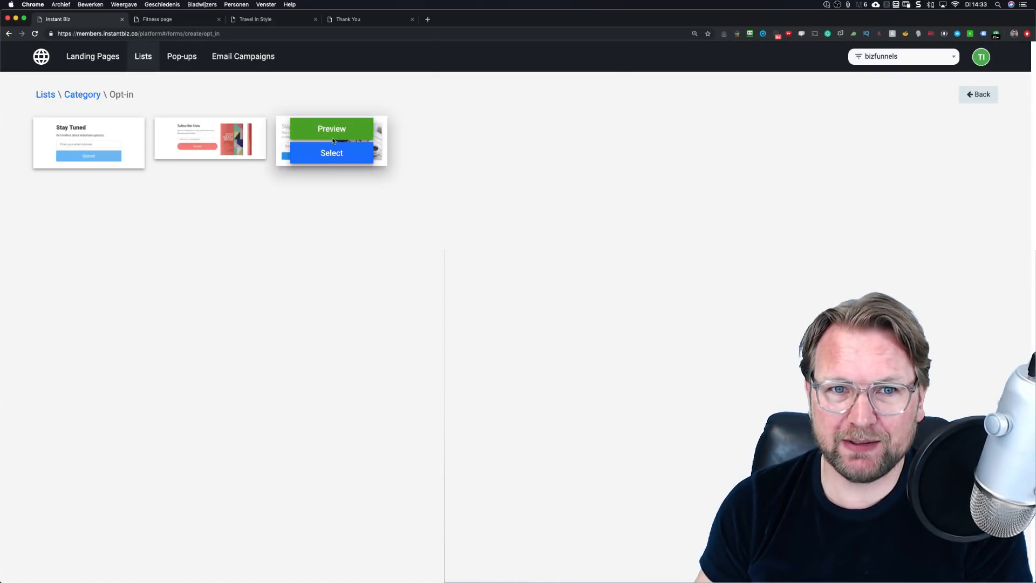
{"action": "left_click", "coordinate": [331, 131]}
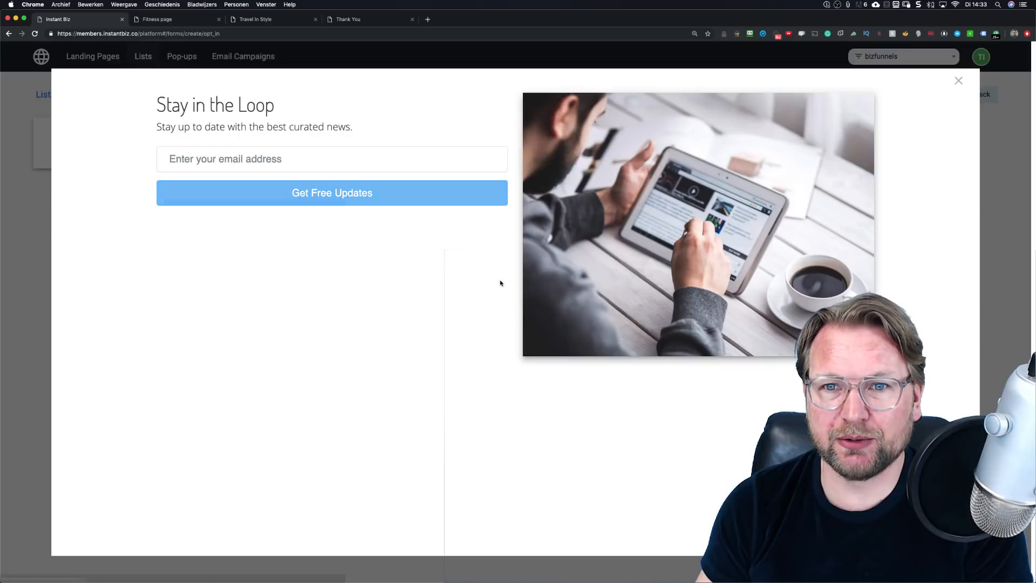
{"action": "left_click", "coordinate": [958, 80]}
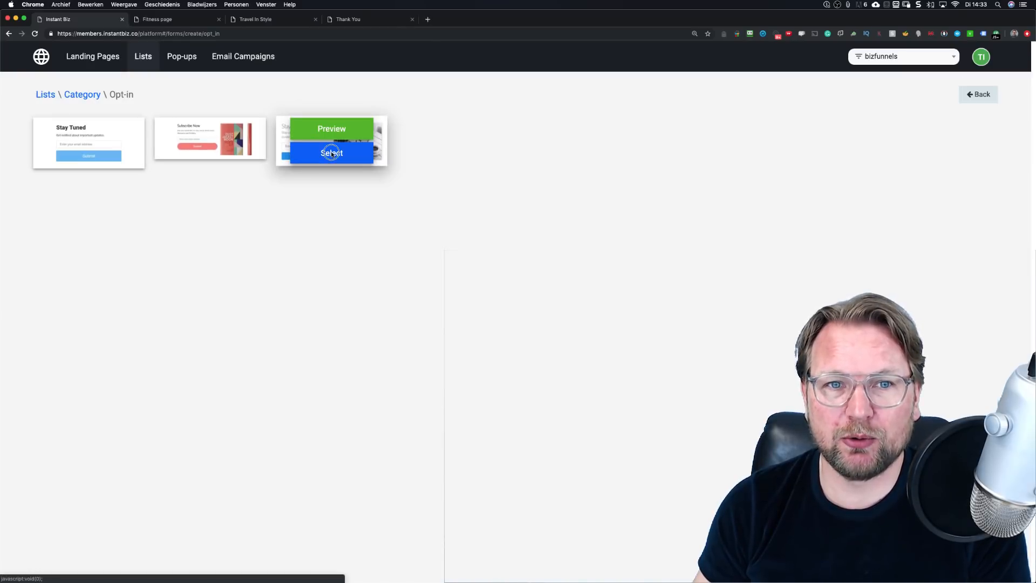
Step: Select the Stay in the Loop template and name the form 'Optin Fitness'
{"action": "left_click", "coordinate": [331, 151]}
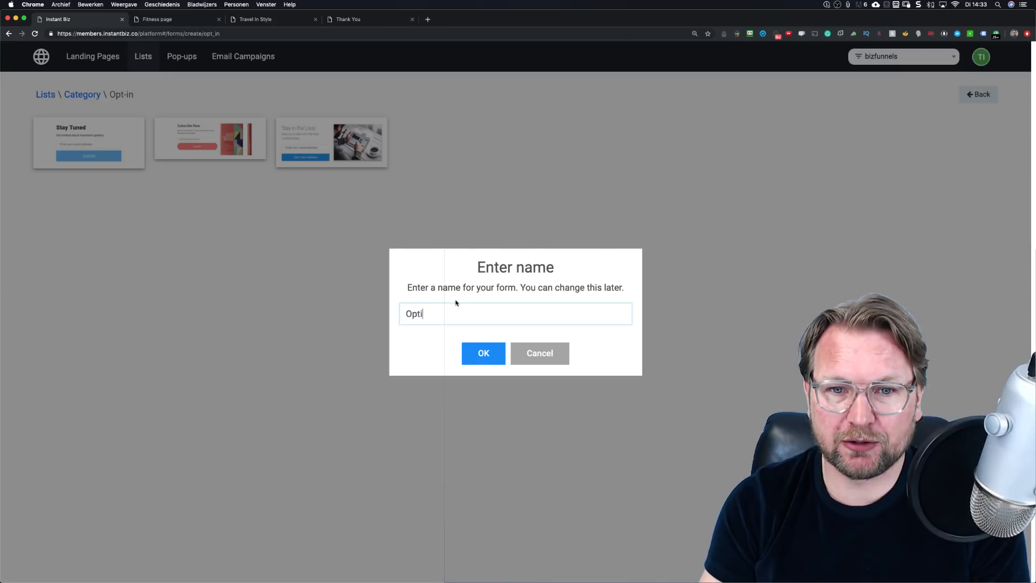
{"action": "type", "text": "Optin Fitness"}
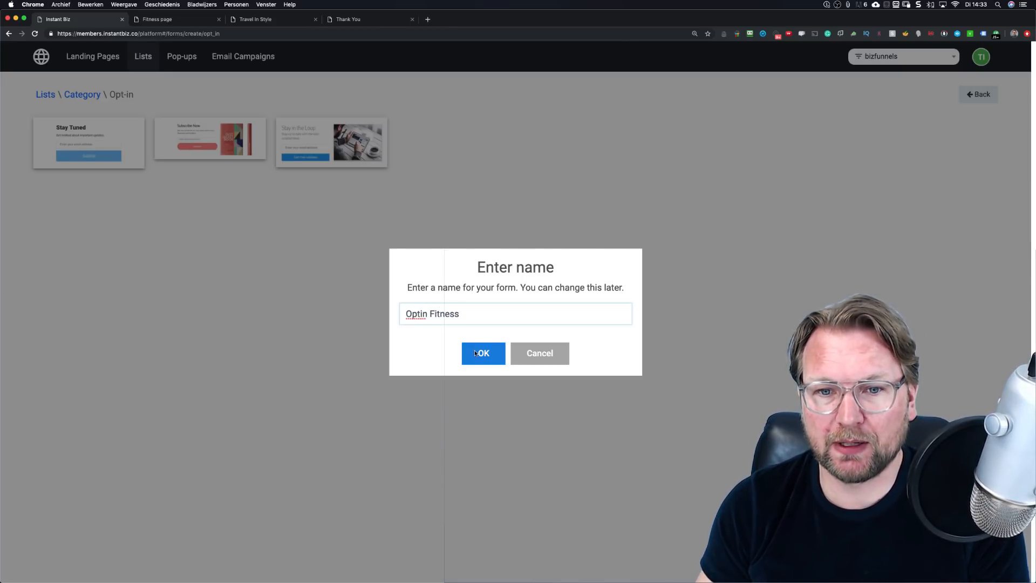
{"action": "left_click", "coordinate": [474, 353]}
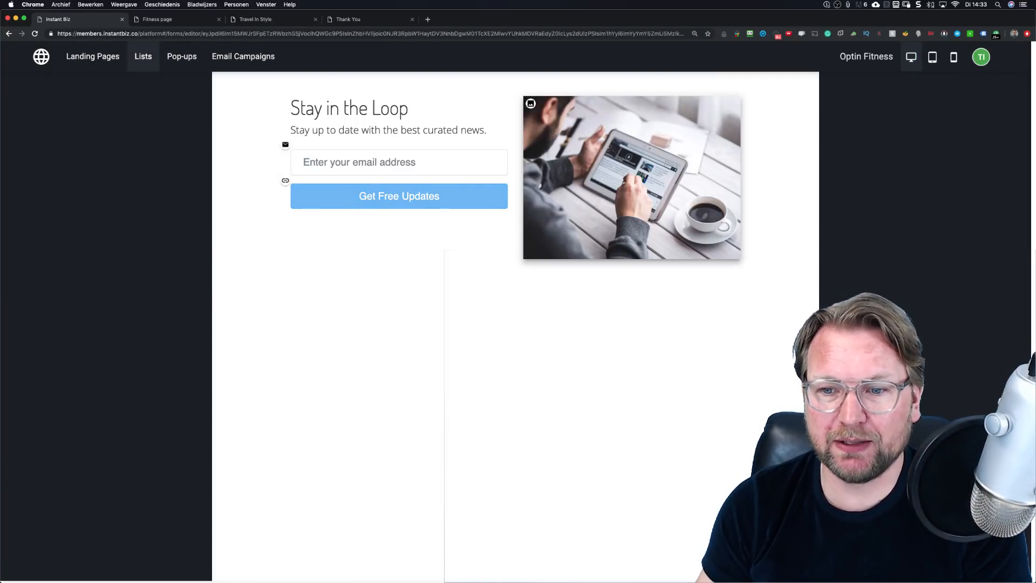
Step: Open the tablet photo's Modify image settings and close them without changes
{"action": "mouse_move", "coordinate": [750, 453]}
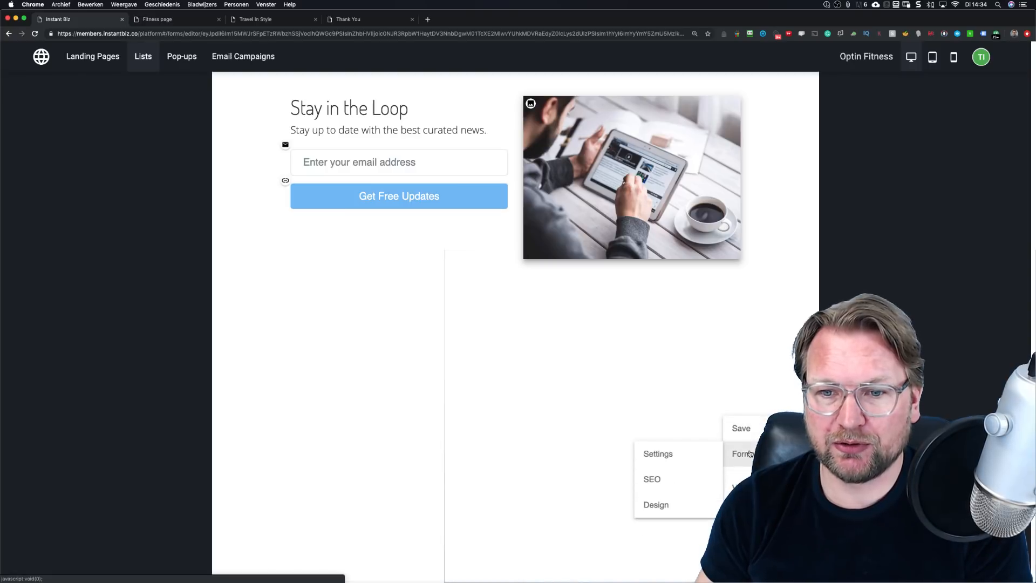
{"action": "mouse_move", "coordinate": [740, 487]}
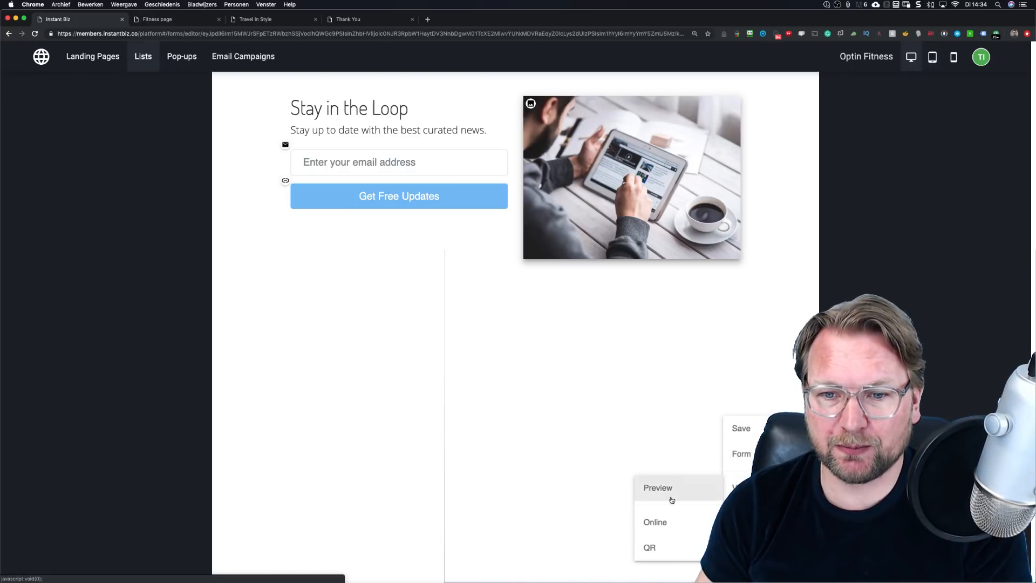
{"action": "mouse_move", "coordinate": [739, 513]}
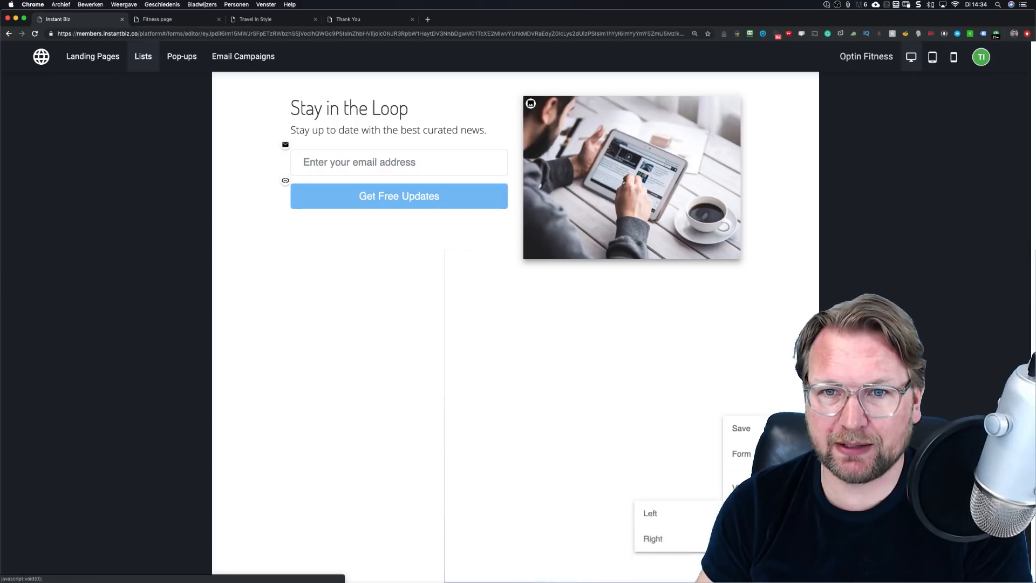
{"action": "left_click", "coordinate": [531, 104]}
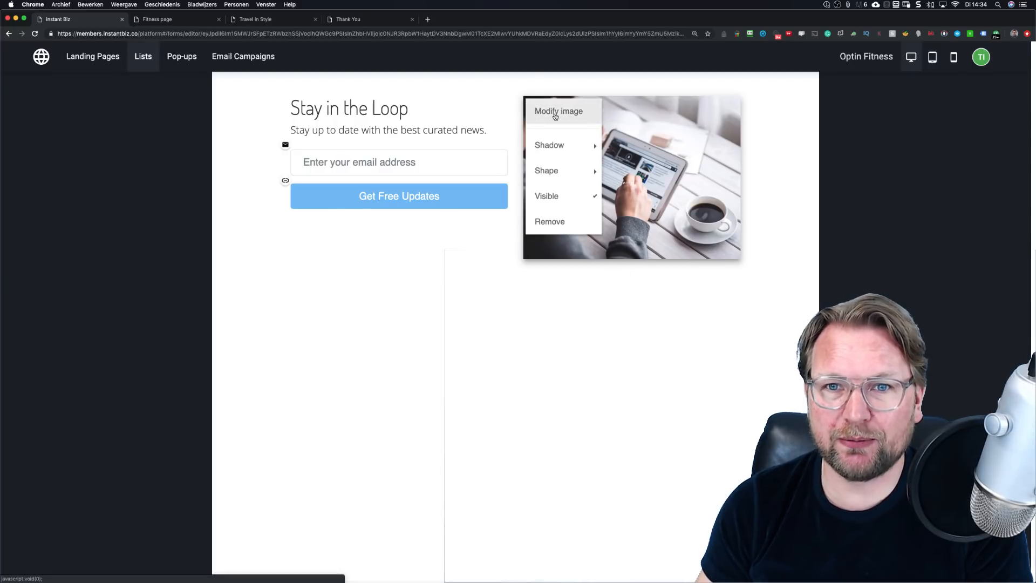
{"action": "left_click", "coordinate": [553, 112]}
{"action": "mouse_move", "coordinate": [499, 159]}
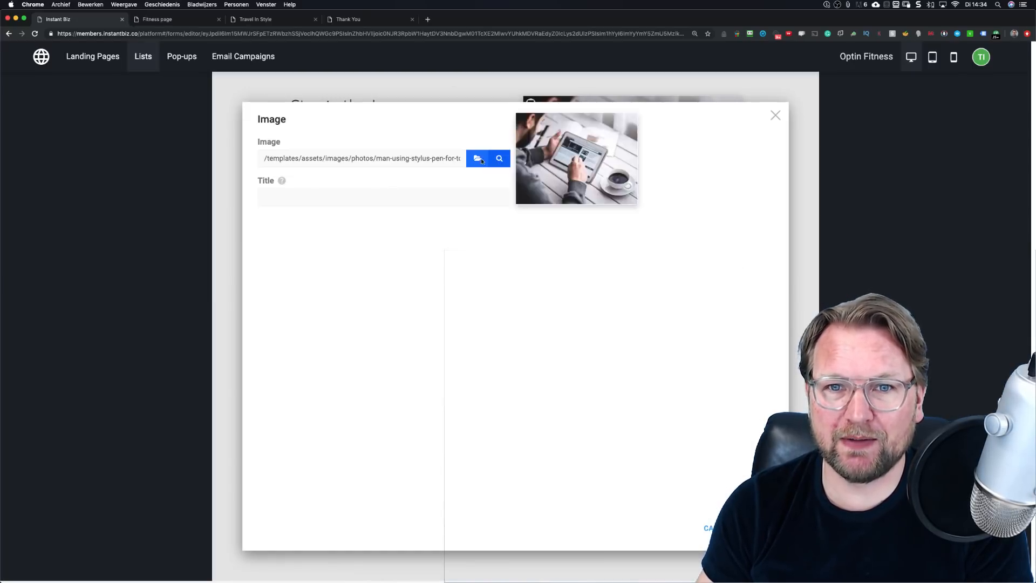
{"action": "left_click", "coordinate": [775, 116]}
Step: Inspect the Stay in the Loop heading and subtitle, then open Form > Settings
{"action": "left_click", "coordinate": [324, 110]}
{"action": "left_click", "coordinate": [369, 130]}
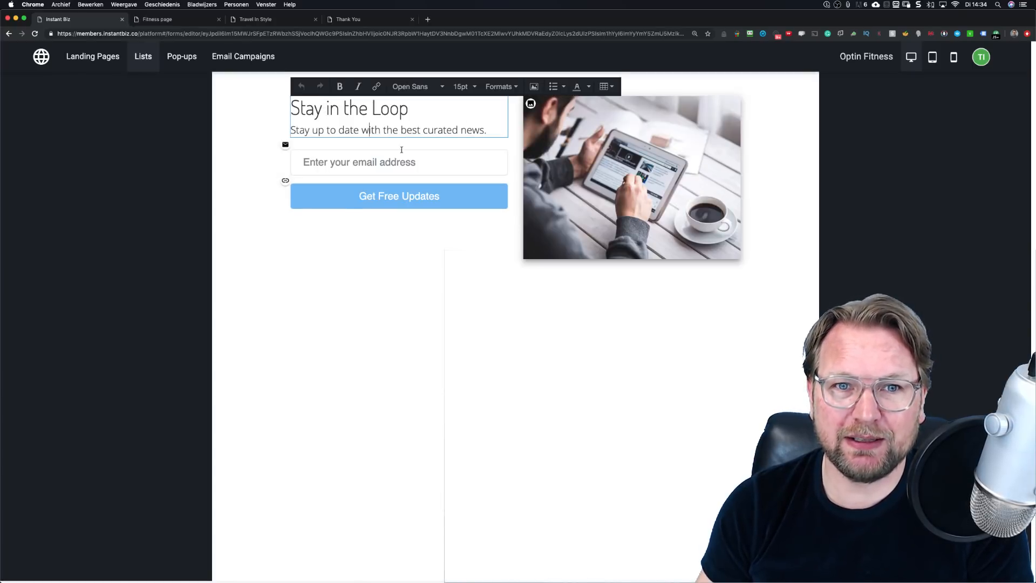
{"action": "left_click", "coordinate": [426, 262]}
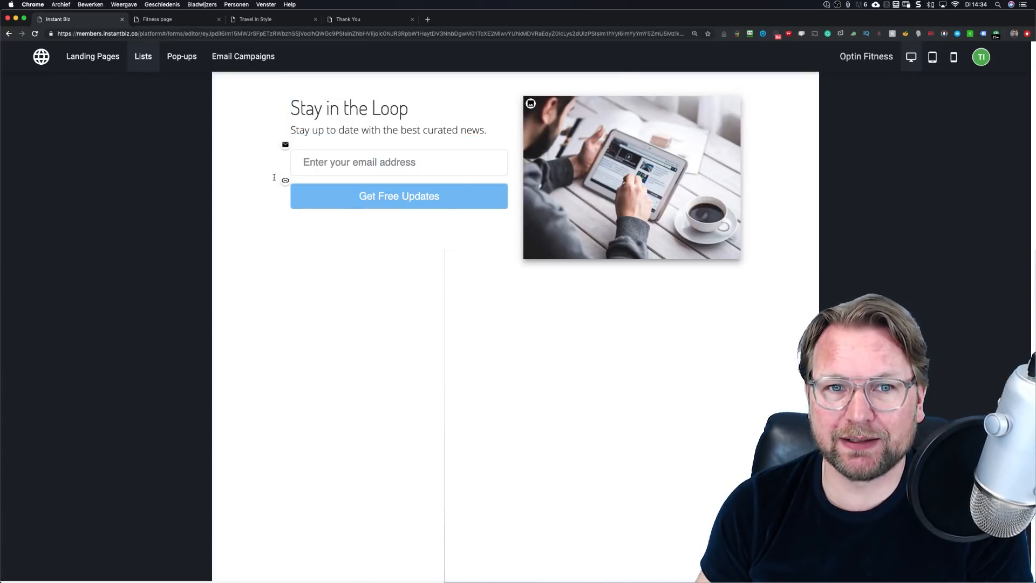
{"action": "left_click", "coordinate": [797, 560]}
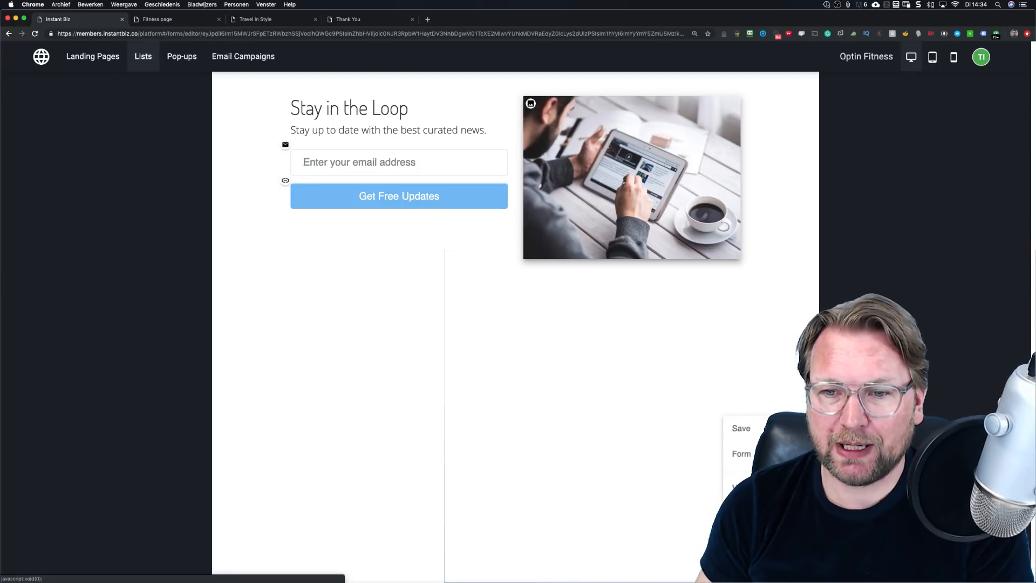
{"action": "mouse_move", "coordinate": [766, 513]}
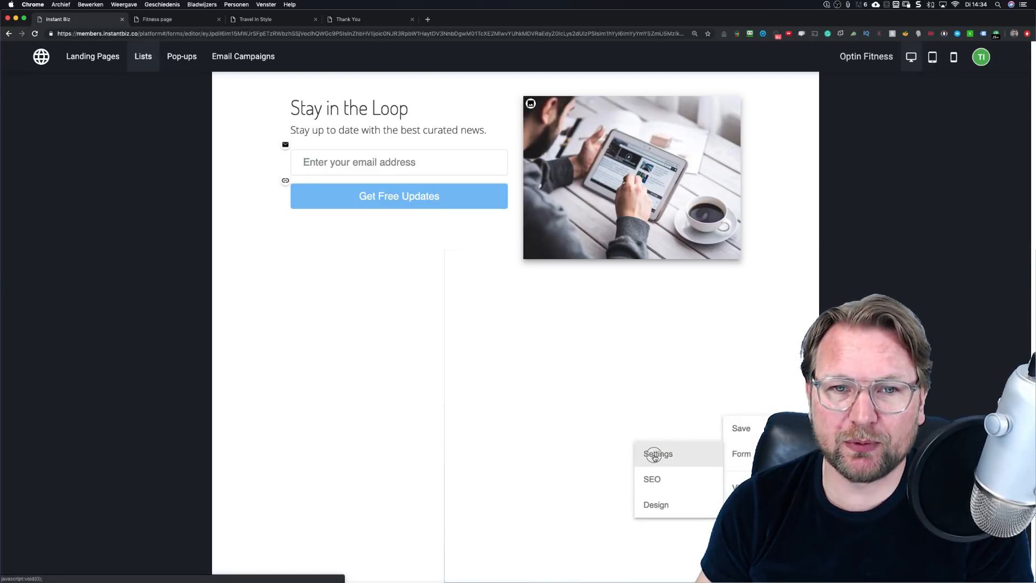
{"action": "left_click", "coordinate": [654, 455]}
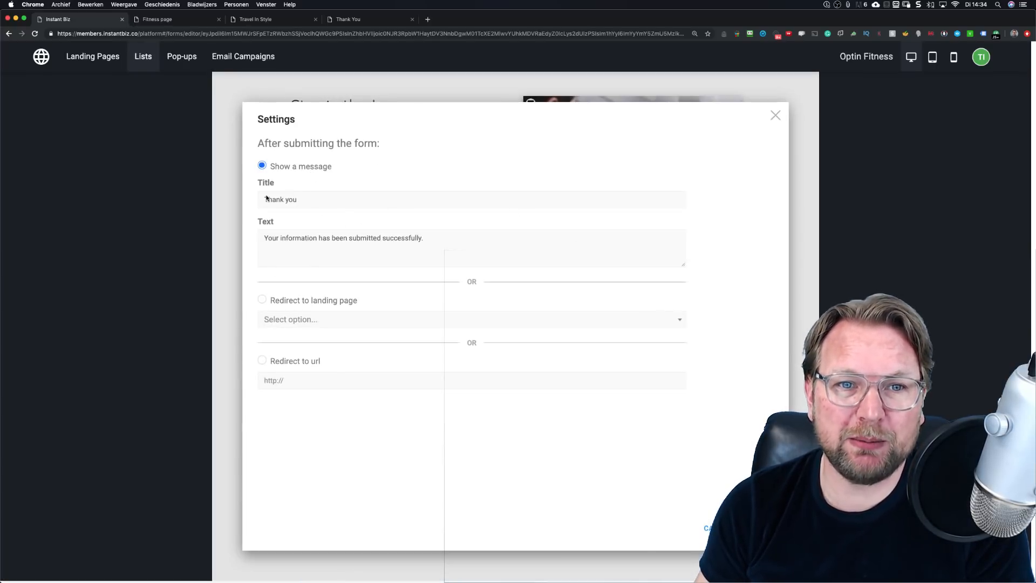
Step: Try redirecting to the Thank you page, then revert to Show a message and Cancel
{"action": "left_click_drag", "start_coordinate": [320, 201], "coordinate": [247, 199]}
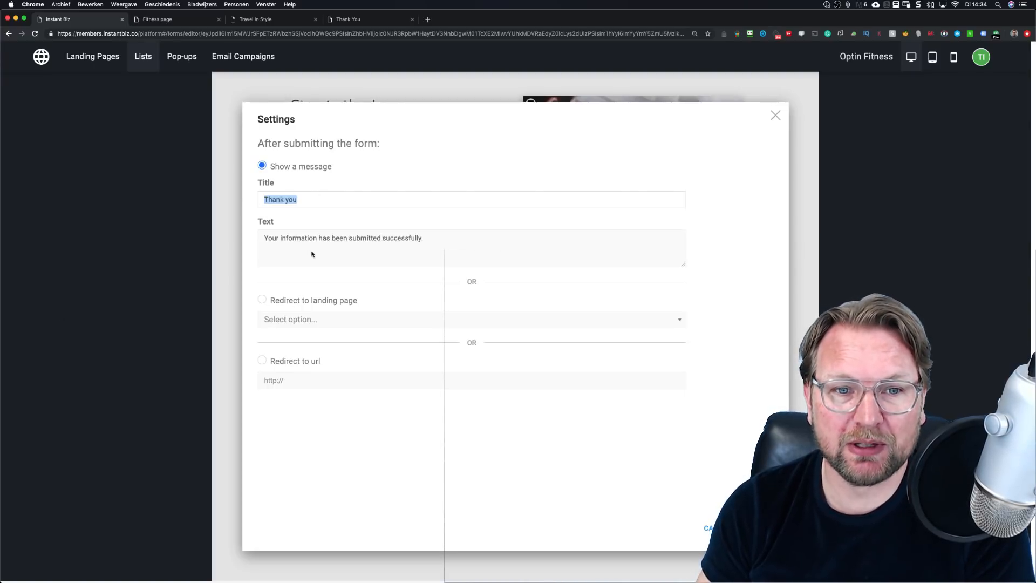
{"action": "left_click", "coordinate": [262, 300]}
{"action": "left_click", "coordinate": [301, 322]}
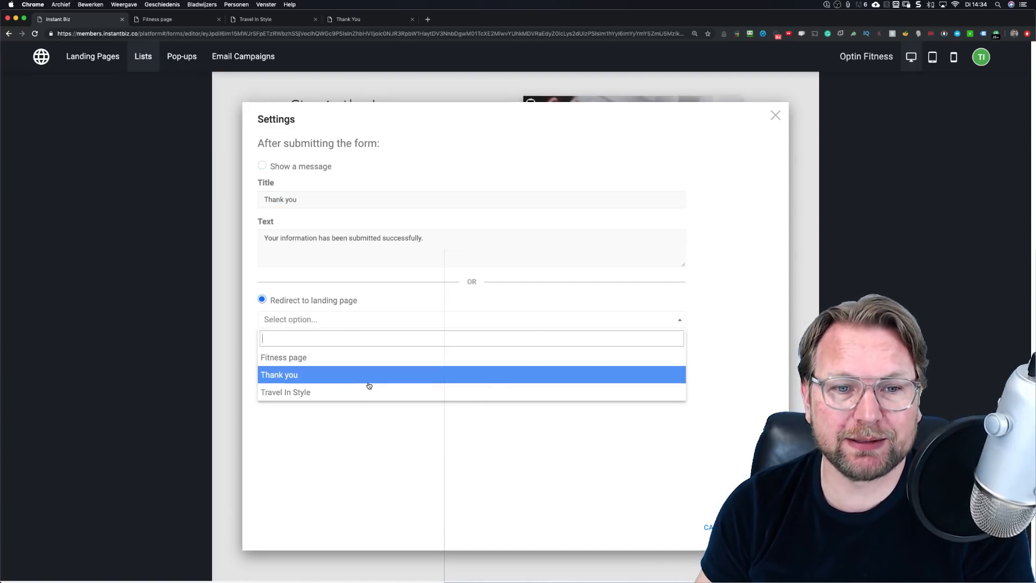
{"action": "left_click", "coordinate": [277, 376]}
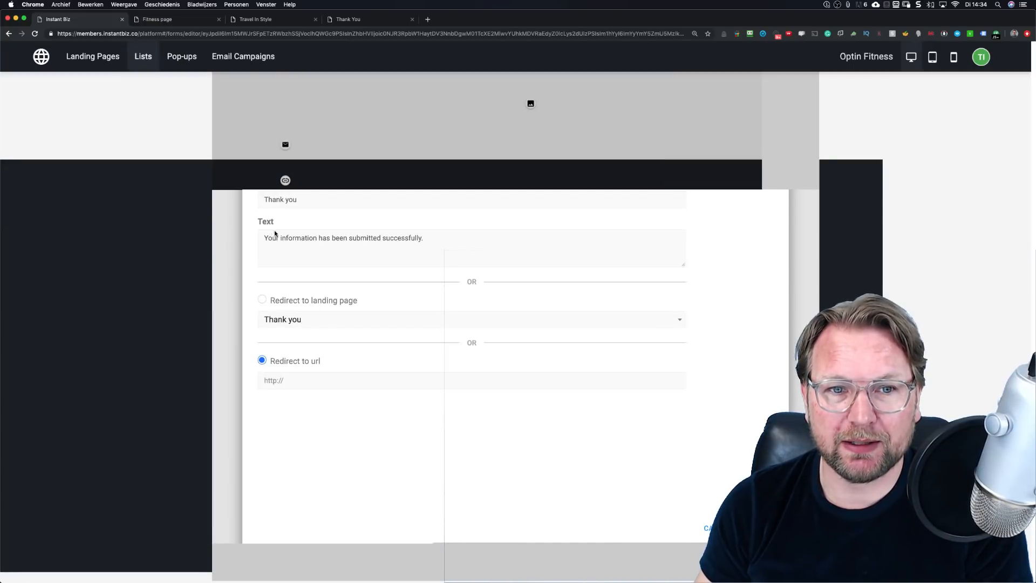
{"action": "left_click", "coordinate": [262, 166]}
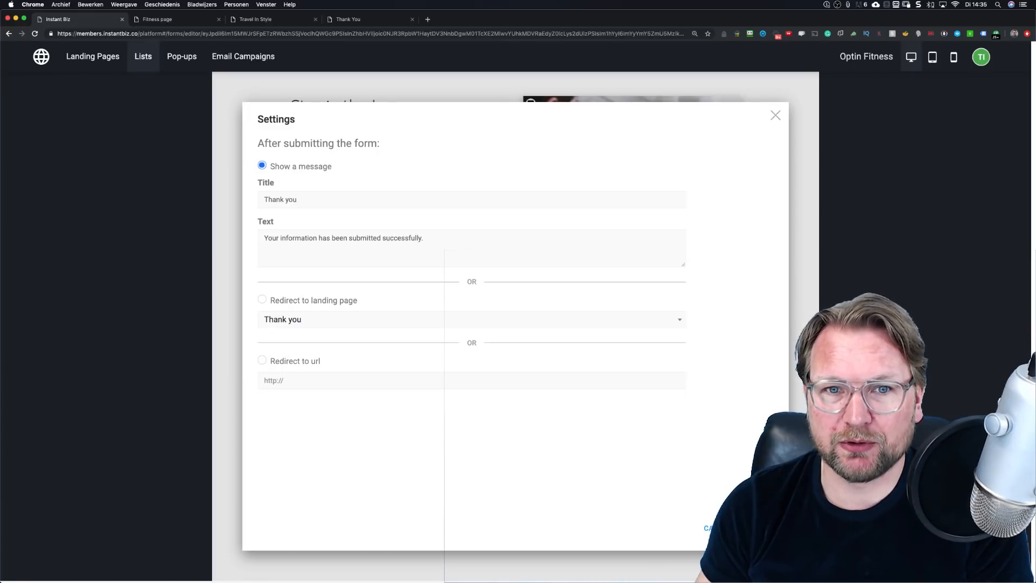
{"action": "left_click", "coordinate": [718, 528]}
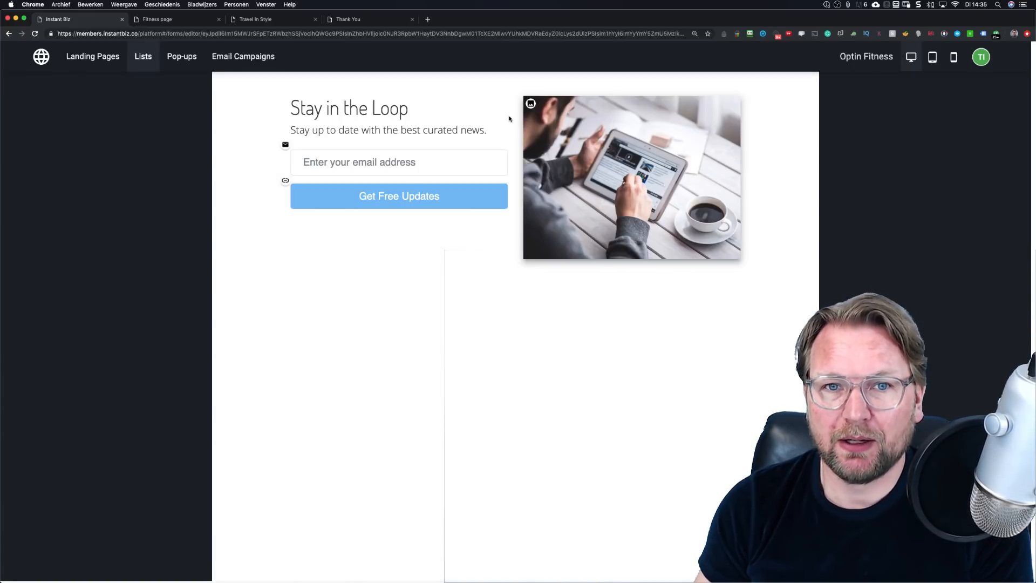
Step: Save & publish the Optin Fitness form
{"action": "left_click", "coordinate": [796, 539]}
{"action": "mouse_move", "coordinate": [757, 430]}
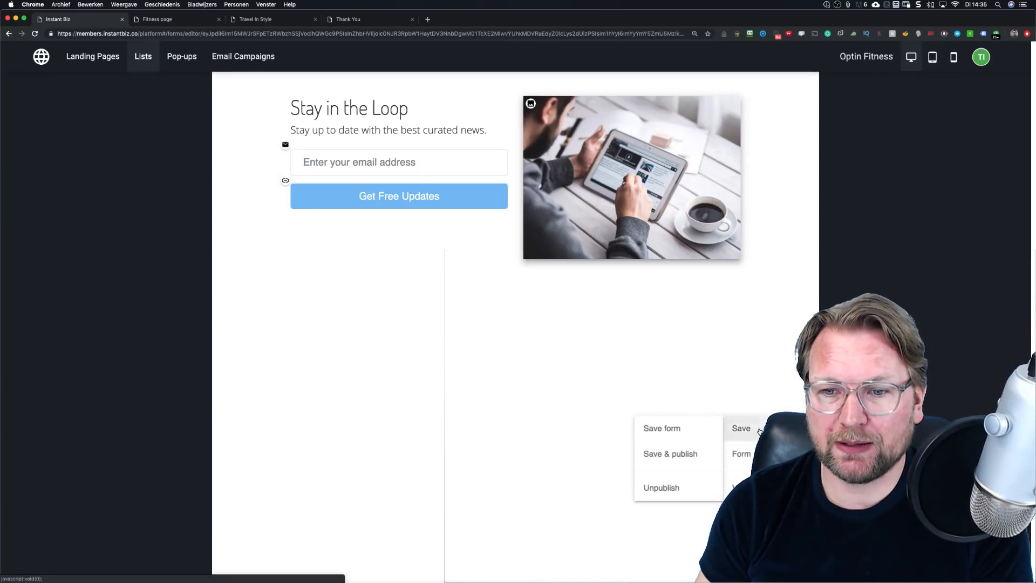
{"action": "left_click", "coordinate": [677, 458]}
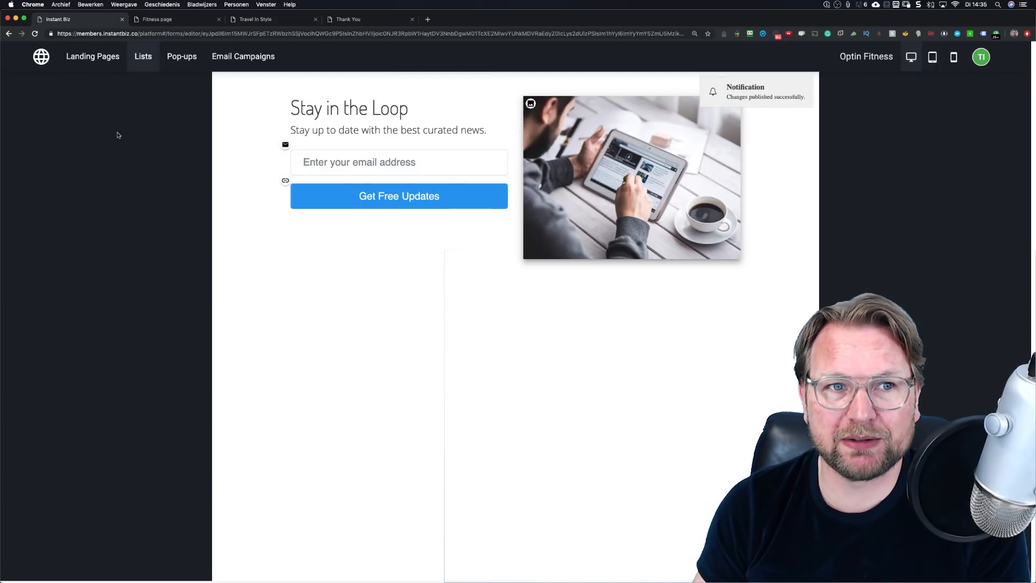
Step: Look through Landing Pages, Pop-ups and Lists, then open the Fitness Page for editing
{"action": "left_click", "coordinate": [98, 58]}
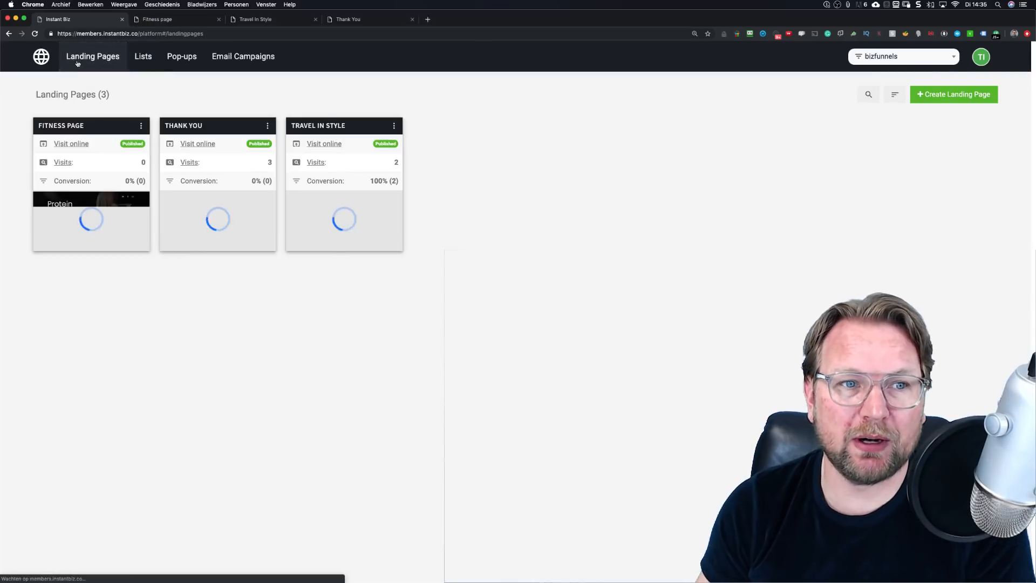
{"action": "left_click", "coordinate": [142, 125]}
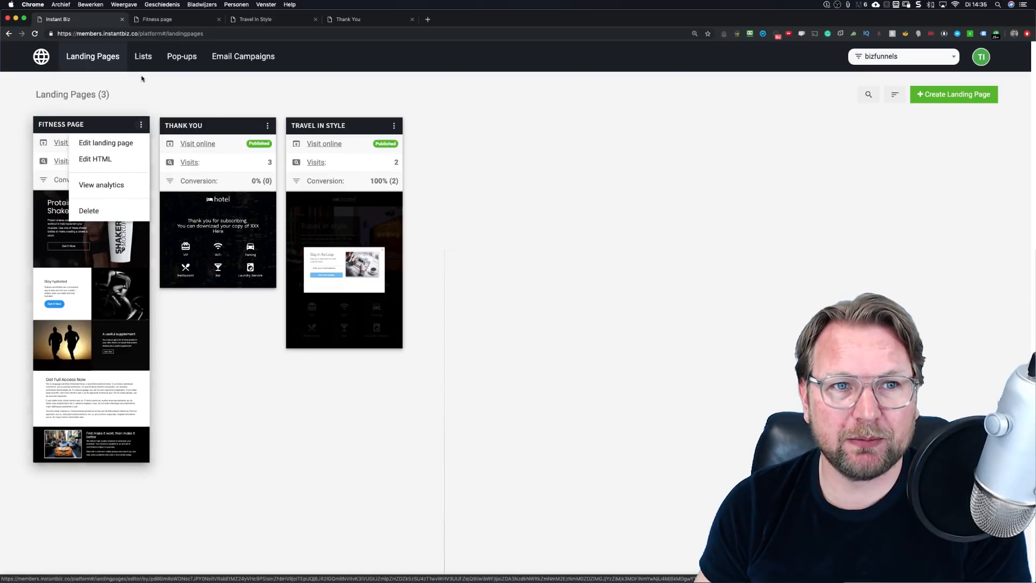
{"action": "left_click", "coordinate": [169, 86]}
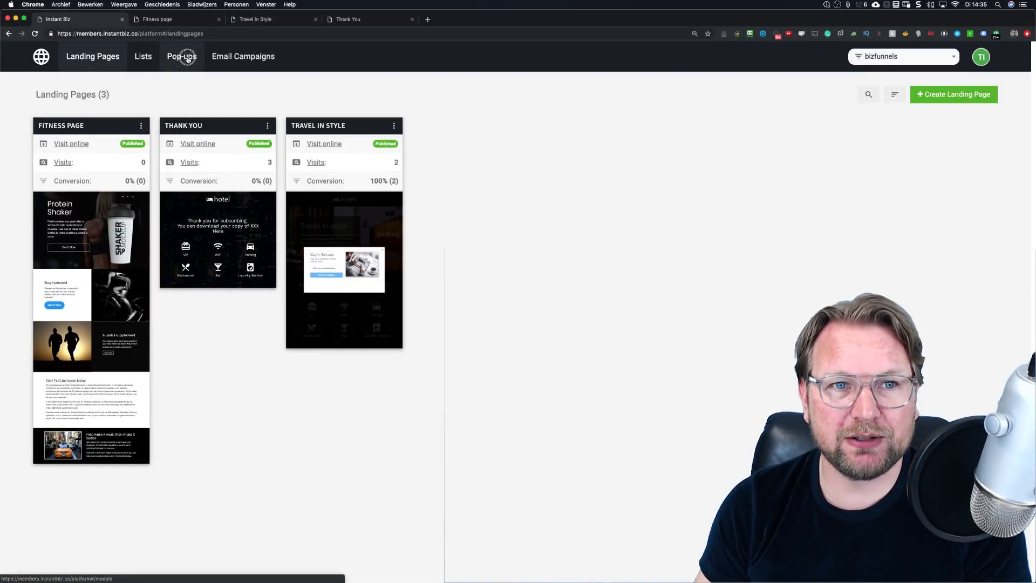
{"action": "left_click", "coordinate": [188, 60]}
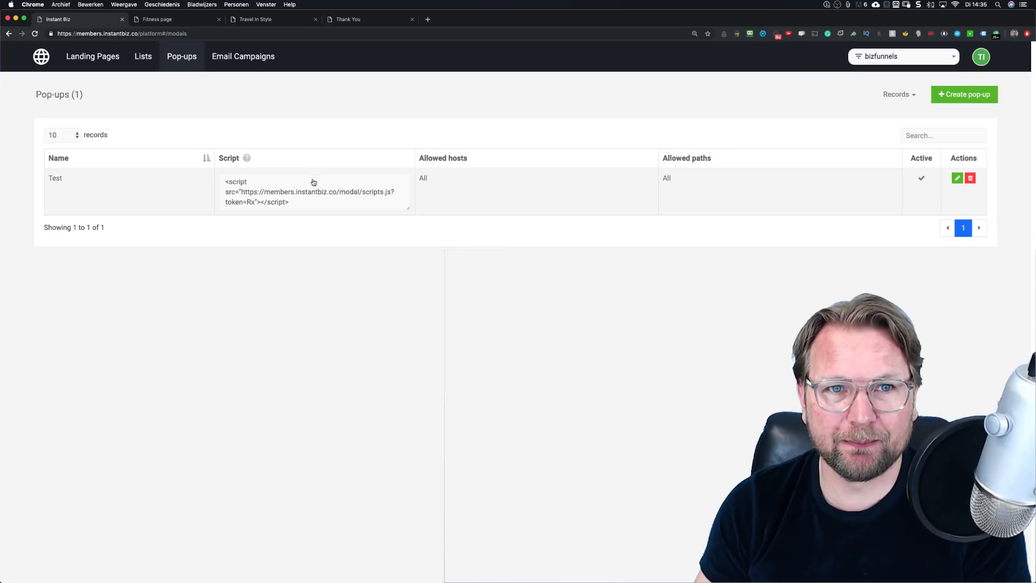
{"action": "left_click", "coordinate": [143, 57]}
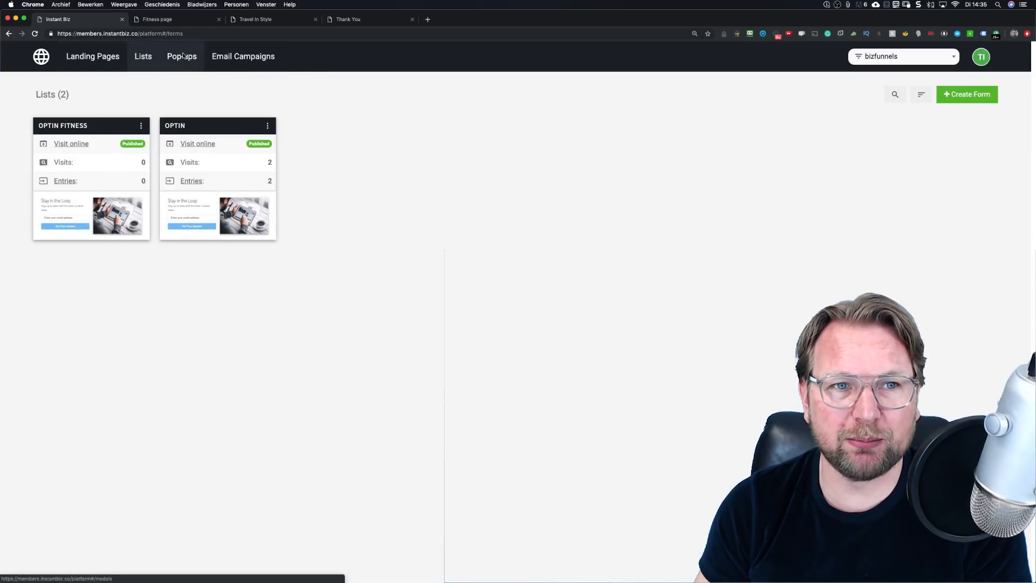
{"action": "left_click", "coordinate": [104, 57]}
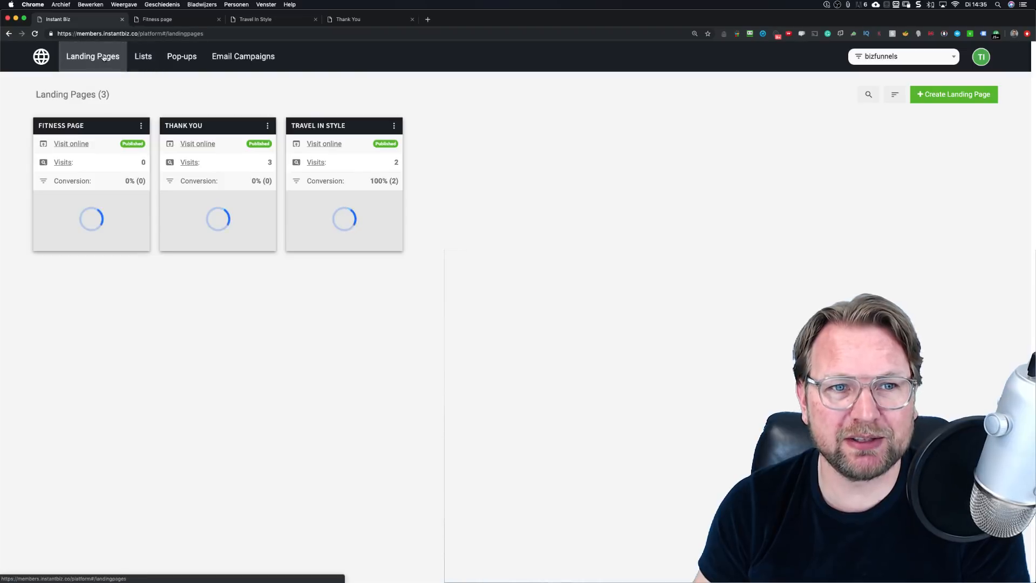
{"action": "left_click", "coordinate": [141, 125]}
{"action": "left_click", "coordinate": [111, 144]}
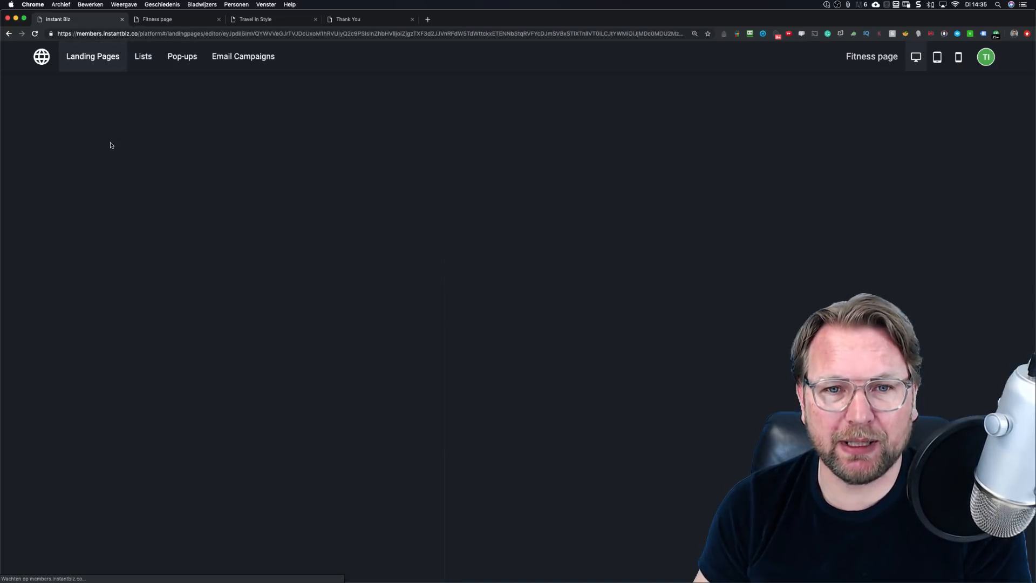
Step: Relabel the hero's Get It Now button 'Get your free bottle' and link it to the Optin Fitness form
{"action": "scroll", "coordinate": [374, 235], "scroll_direction": "down", "scroll_amount": 3}
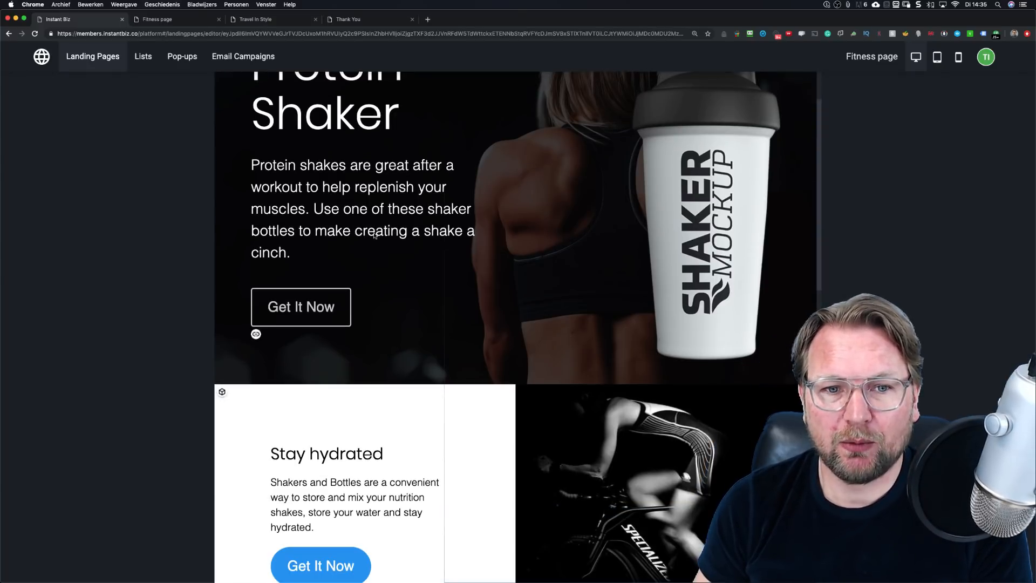
{"action": "scroll", "coordinate": [332, 265], "scroll_direction": "up", "scroll_amount": 2}
{"action": "scroll", "coordinate": [332, 266], "scroll_direction": "up", "scroll_amount": 1}
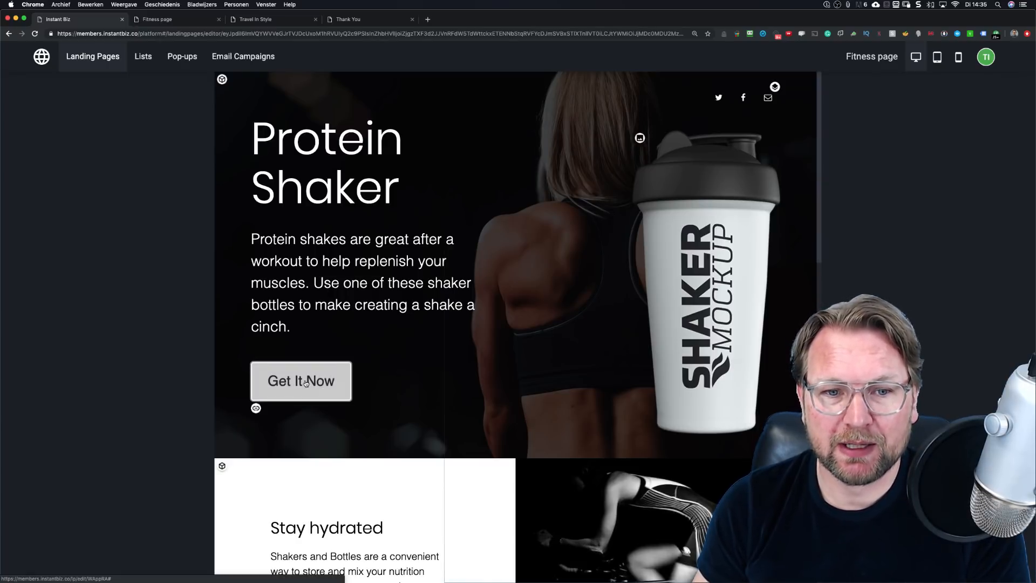
{"action": "left_click", "coordinate": [256, 408]}
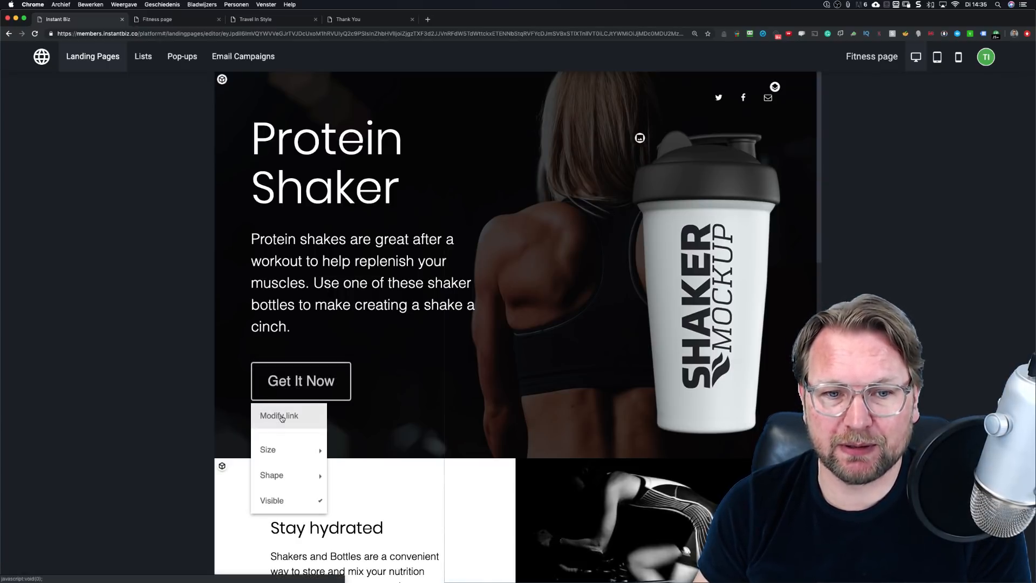
{"action": "left_click", "coordinate": [281, 416]}
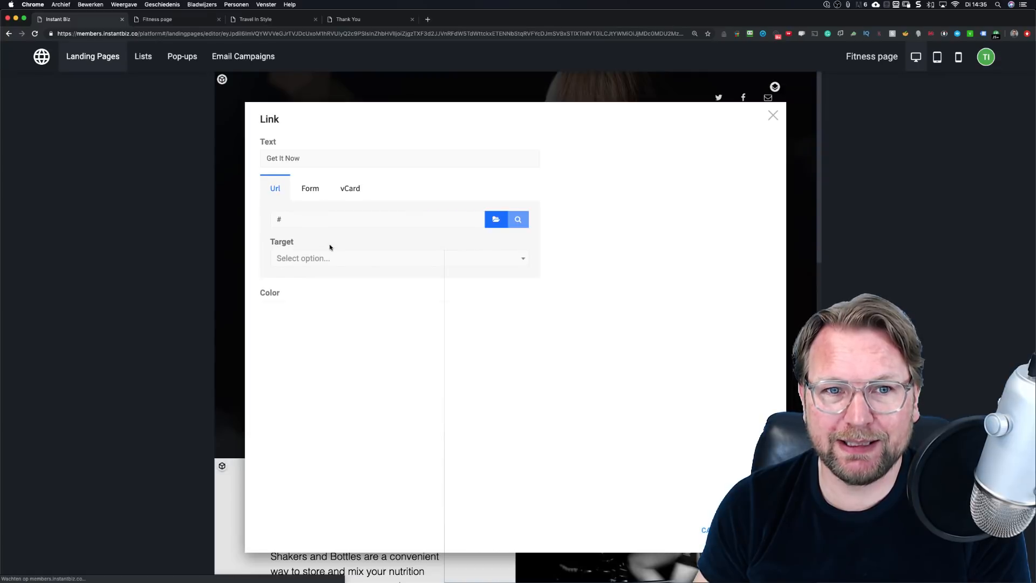
{"action": "left_click_drag", "start_coordinate": [305, 162], "coordinate": [238, 157]}
{"action": "type", "text": "Get your free bottle"}
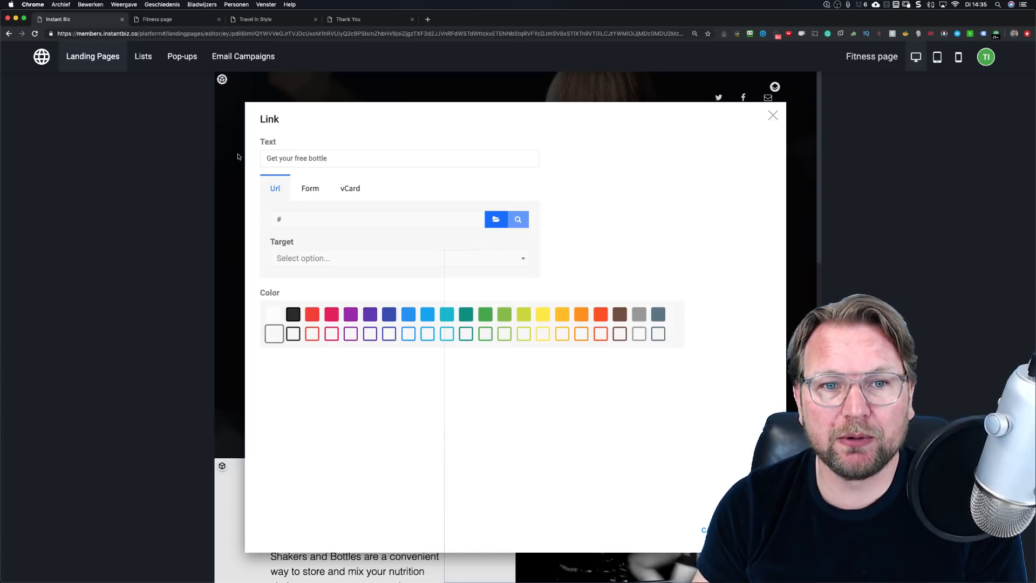
{"action": "left_click", "coordinate": [311, 189]}
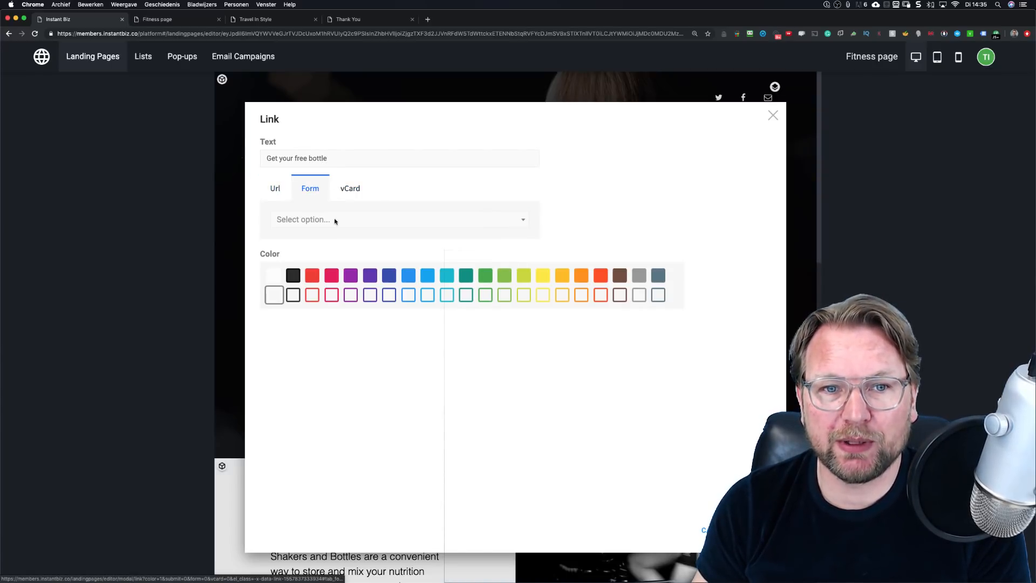
{"action": "left_click", "coordinate": [366, 220]}
{"action": "left_click", "coordinate": [327, 275]}
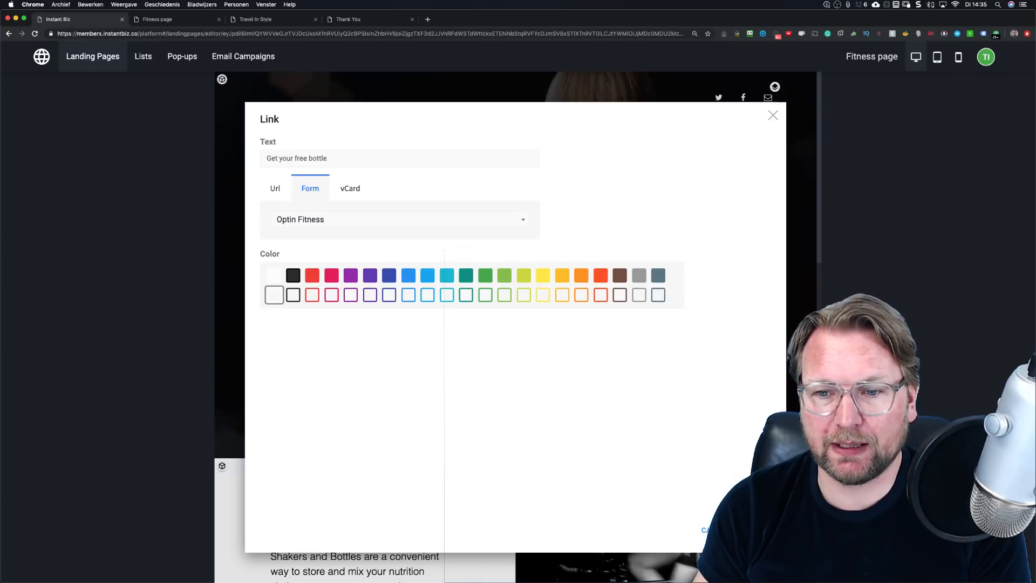
{"action": "left_click", "coordinate": [754, 530]}
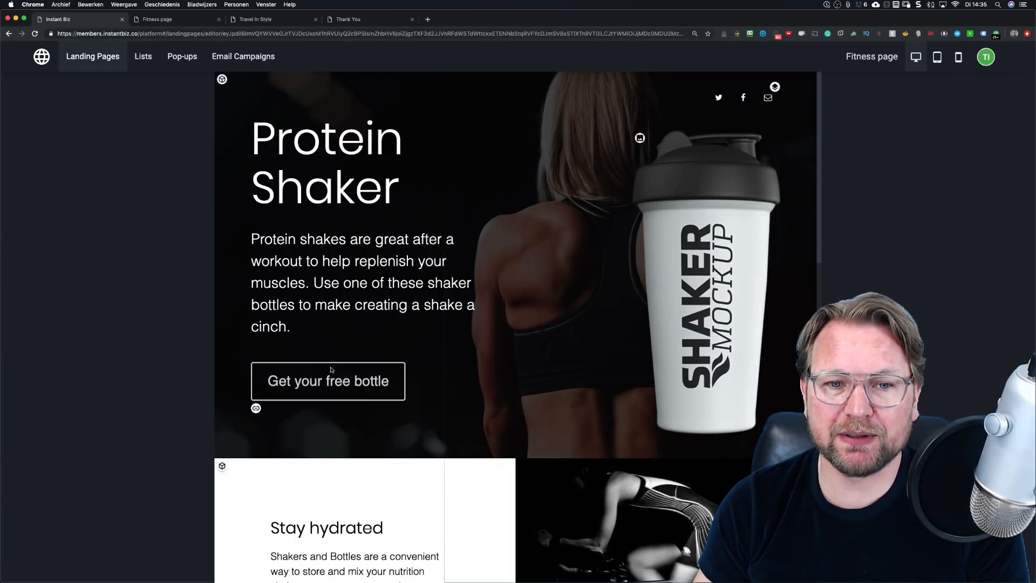
Step: Test the Get your free bottle button three times, closing each Stay in the Loop popup, then open Lists
{"action": "left_click", "coordinate": [362, 381]}
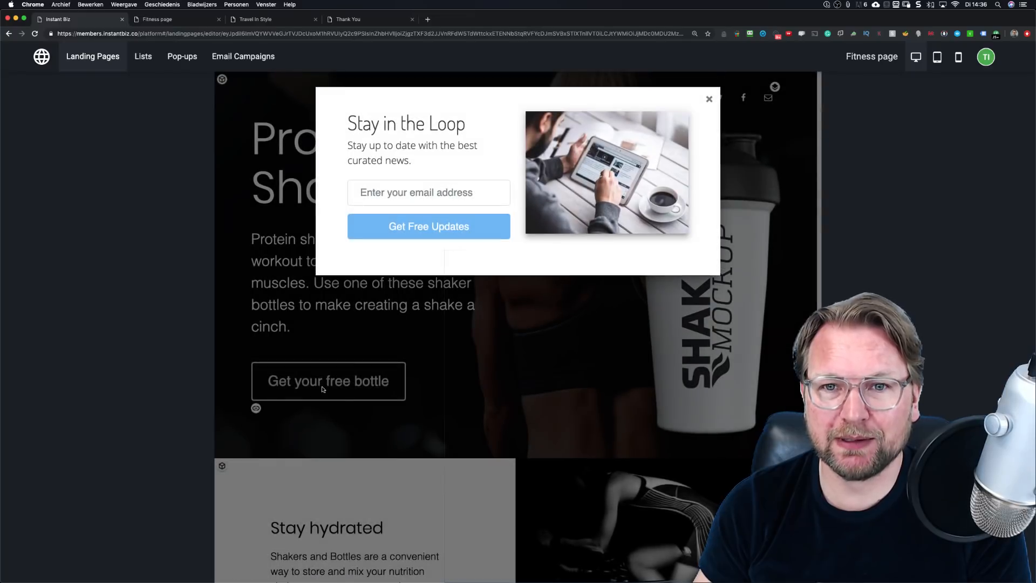
{"action": "left_click", "coordinate": [409, 190]}
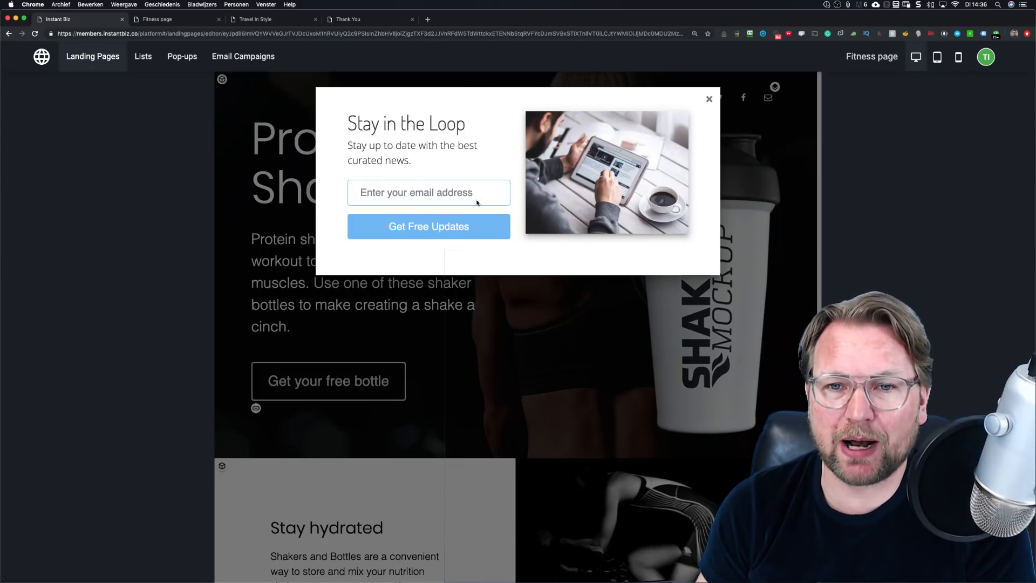
{"action": "left_click", "coordinate": [708, 99]}
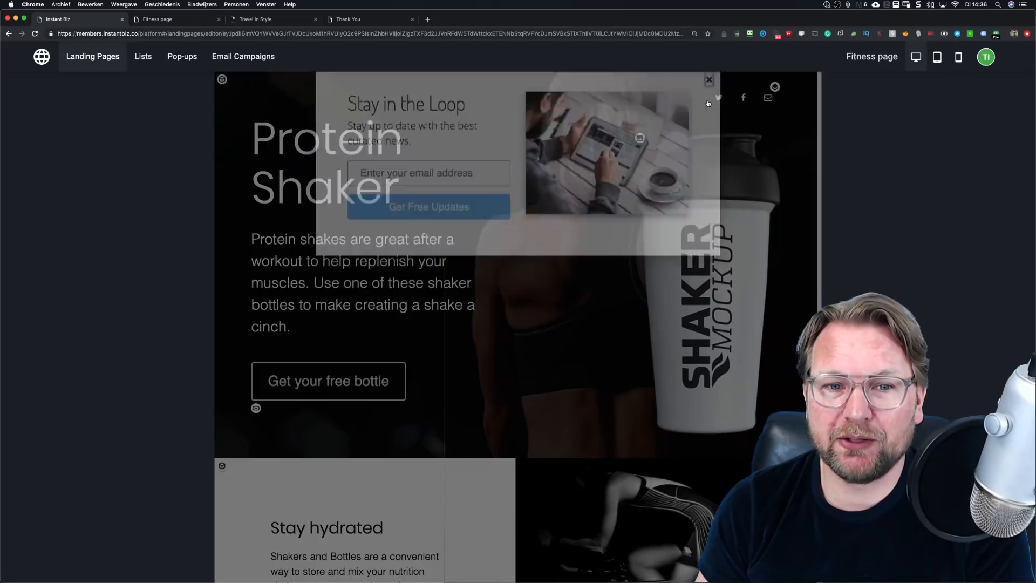
{"action": "left_click", "coordinate": [326, 384]}
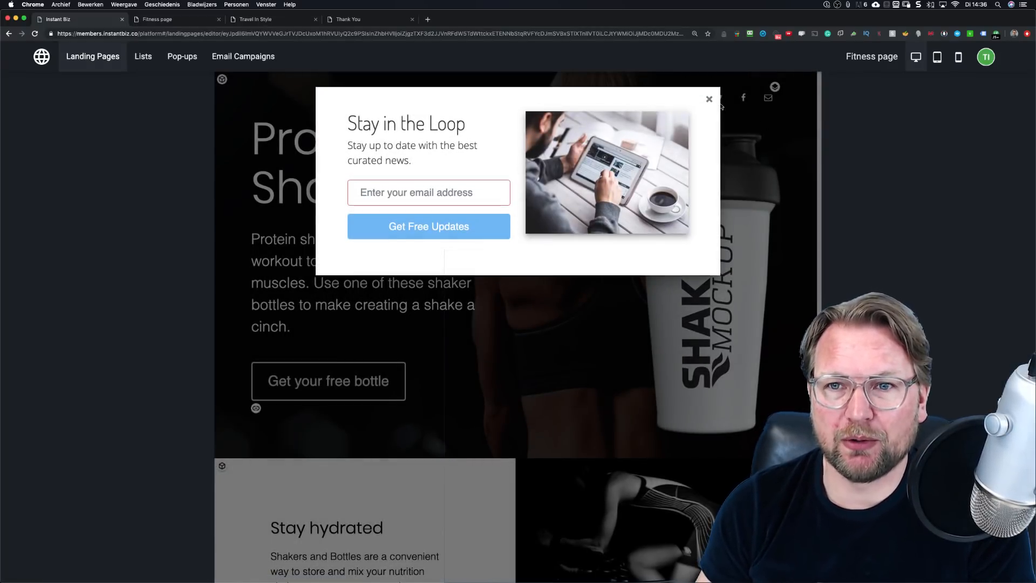
{"action": "left_click", "coordinate": [709, 99]}
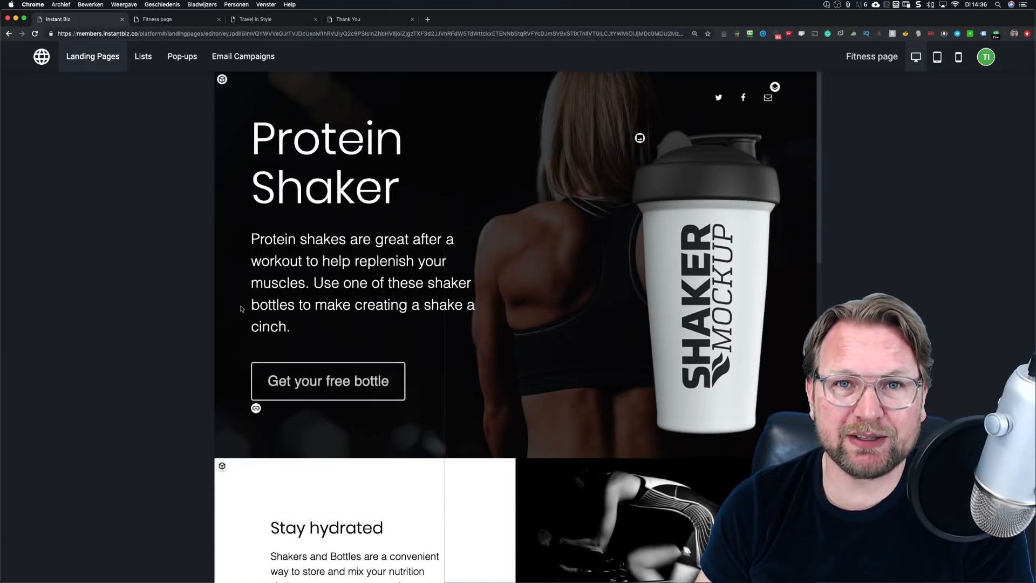
{"action": "left_click", "coordinate": [337, 381]}
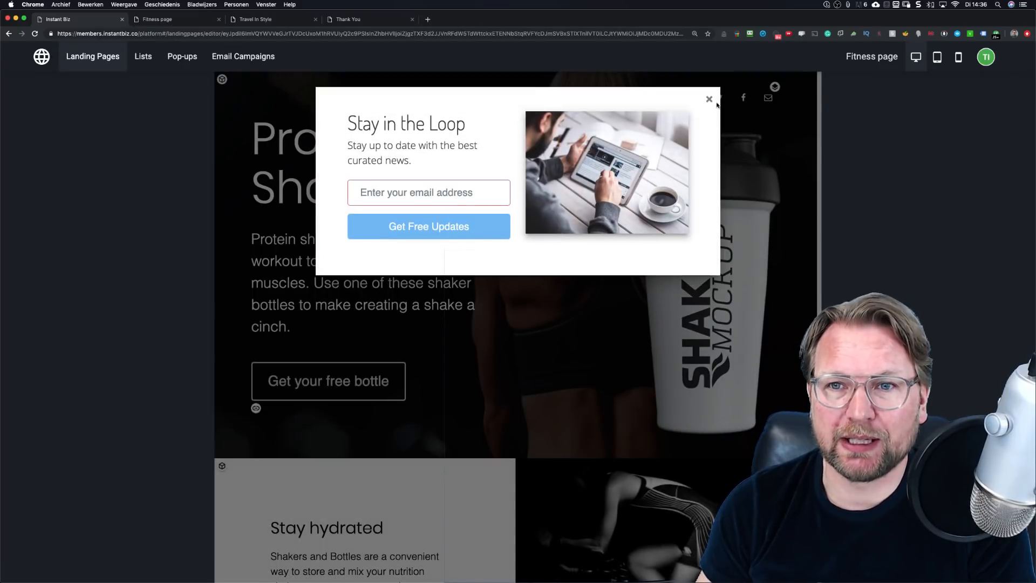
{"action": "left_click", "coordinate": [709, 100]}
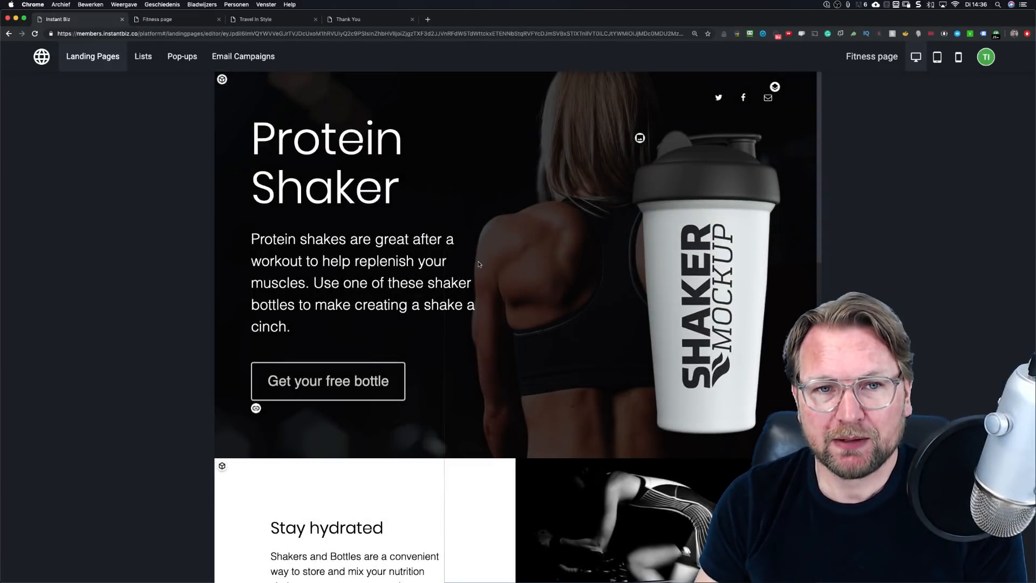
{"action": "left_click", "coordinate": [143, 57]}
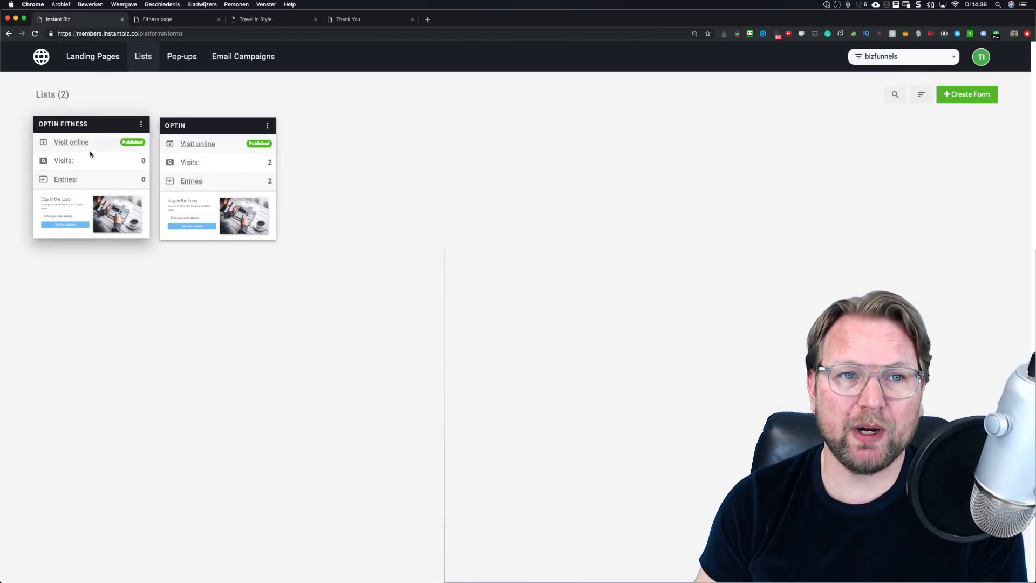
Step: From Pop-ups, create a new pop-up named 'Fitness popup' and open the 'Get url from...' list
{"action": "left_click", "coordinate": [183, 60]}
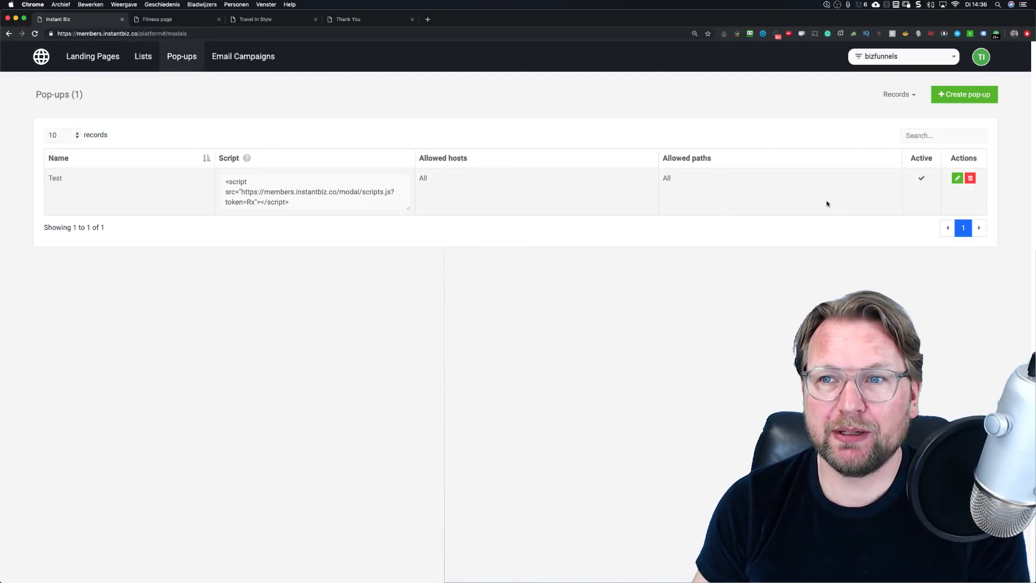
{"action": "left_click", "coordinate": [950, 97]}
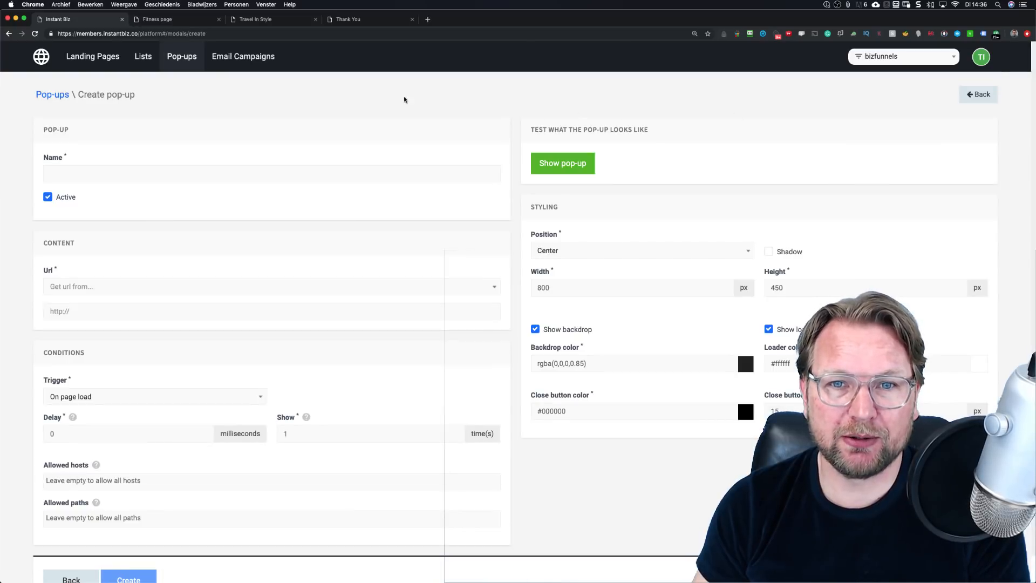
{"action": "left_click", "coordinate": [114, 177]}
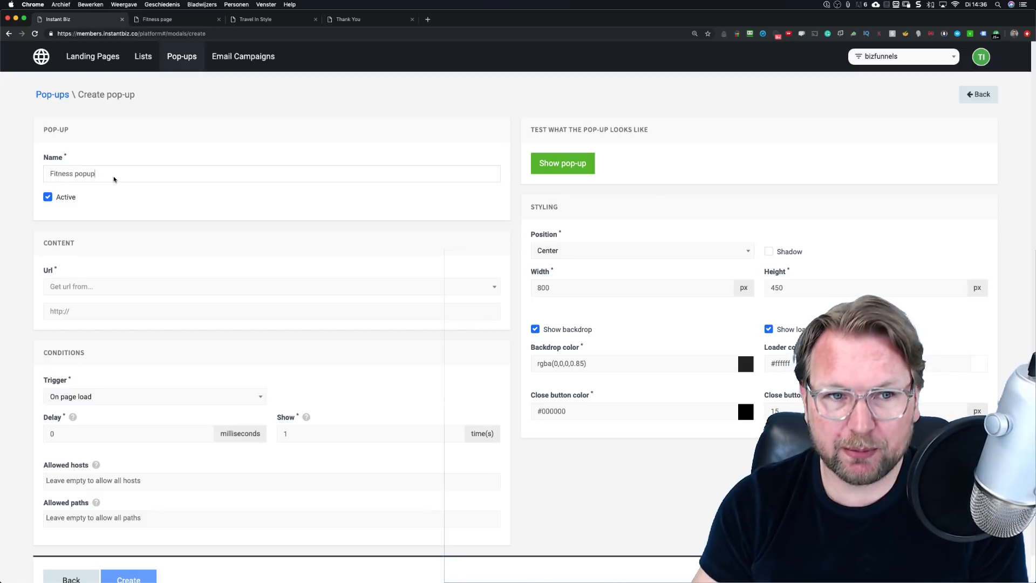
{"action": "type", "text": "Fitness popup"}
{"action": "scroll", "coordinate": [144, 224], "scroll_direction": "down", "scroll_amount": 2}
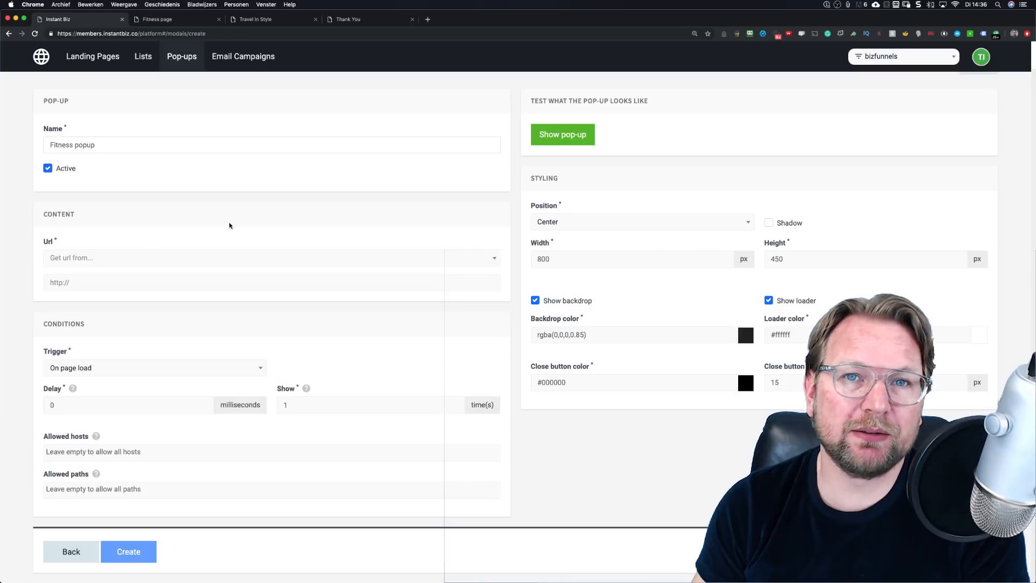
{"action": "left_click", "coordinate": [150, 259]}
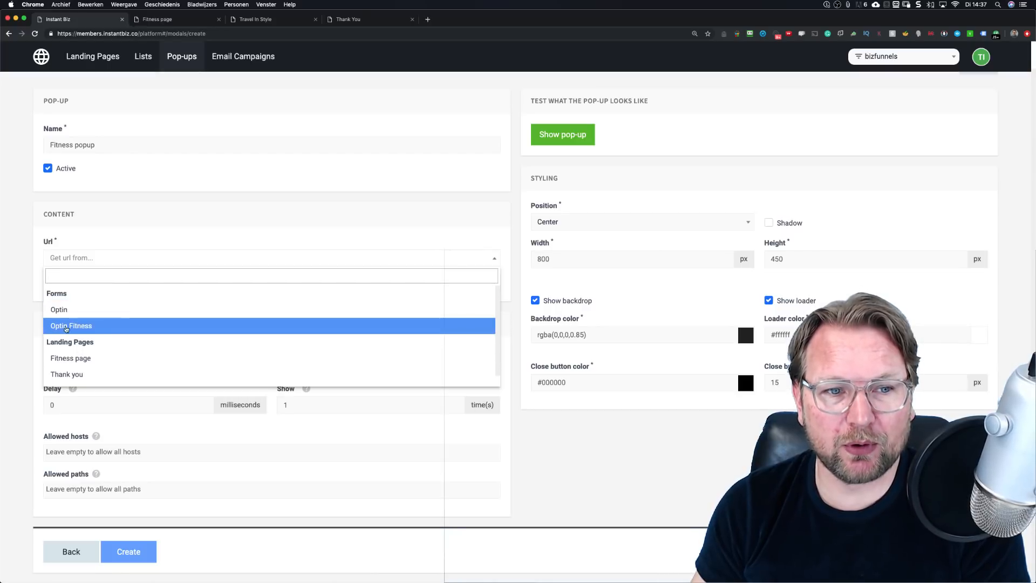
Step: Set the Fitness popup's Url to the Optin Fitness form
{"action": "left_click", "coordinate": [76, 327]}
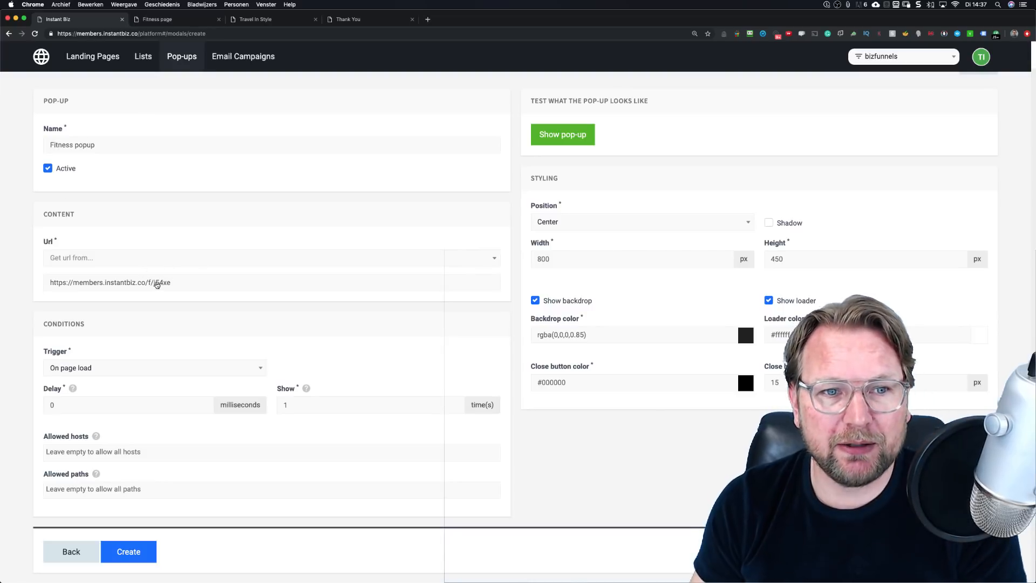
{"action": "left_click", "coordinate": [202, 260]}
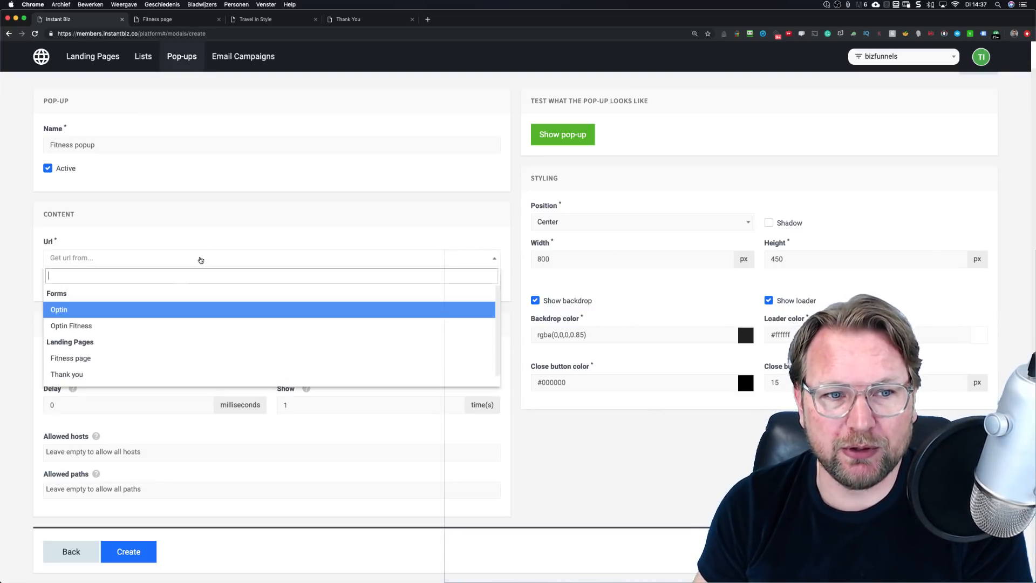
{"action": "left_click", "coordinate": [39, 273]}
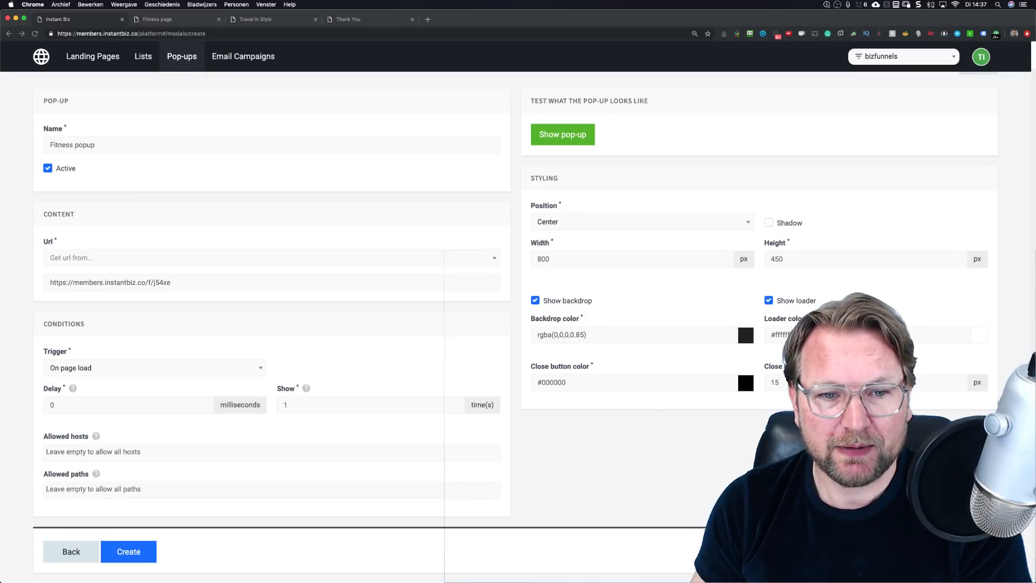
{"action": "left_click", "coordinate": [241, 434]}
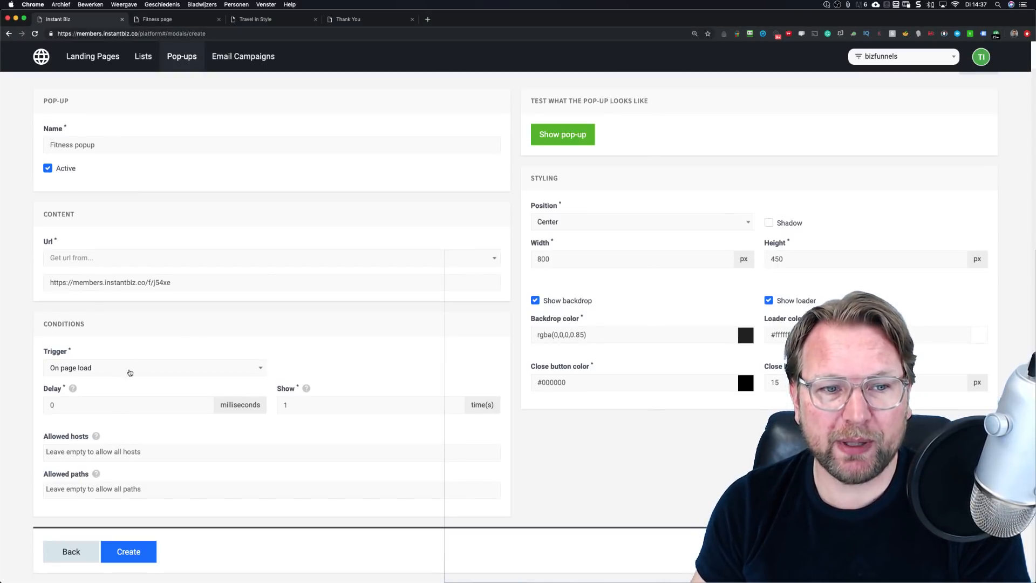
Step: Make the popup trigger On page leave and change Show from 1 to 0
{"action": "left_click", "coordinate": [130, 373]}
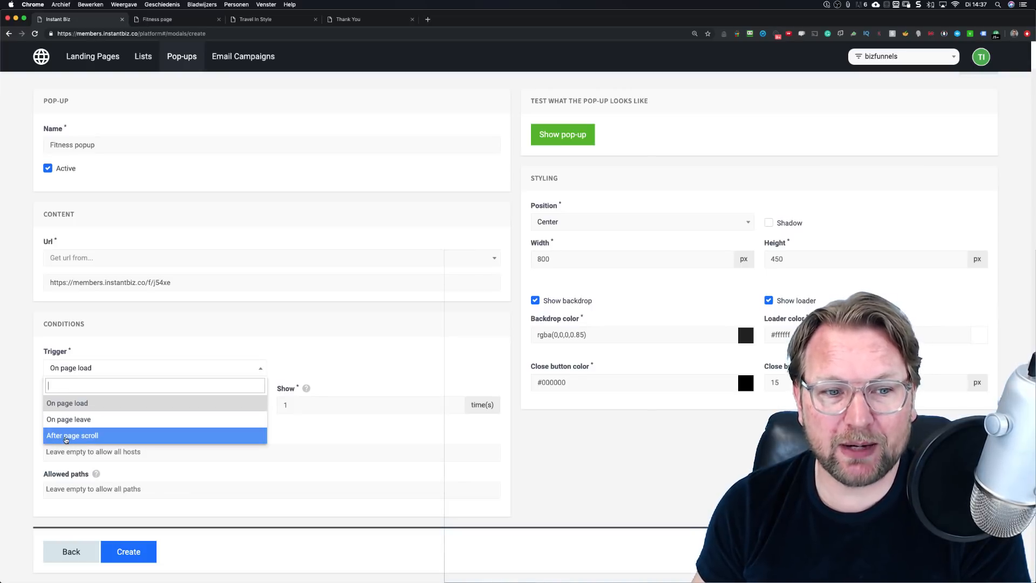
{"action": "left_click", "coordinate": [66, 436]}
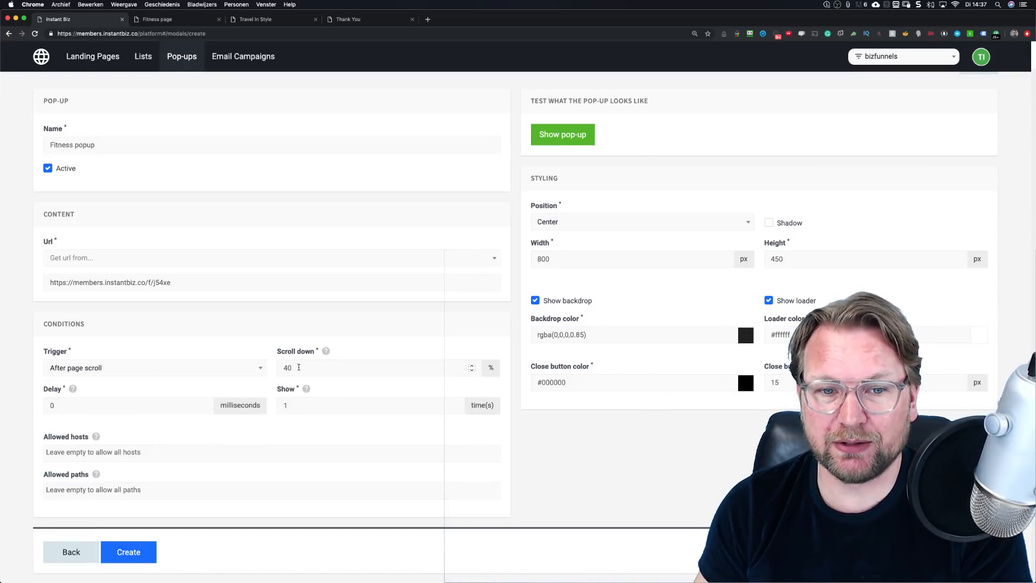
{"action": "double_click", "coordinate": [284, 368]}
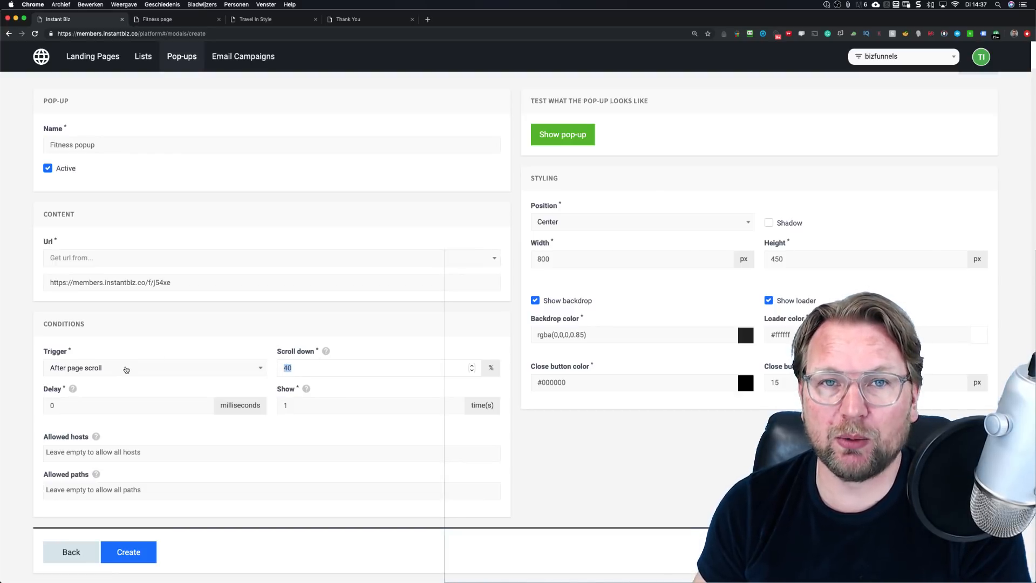
{"action": "left_click", "coordinate": [126, 369]}
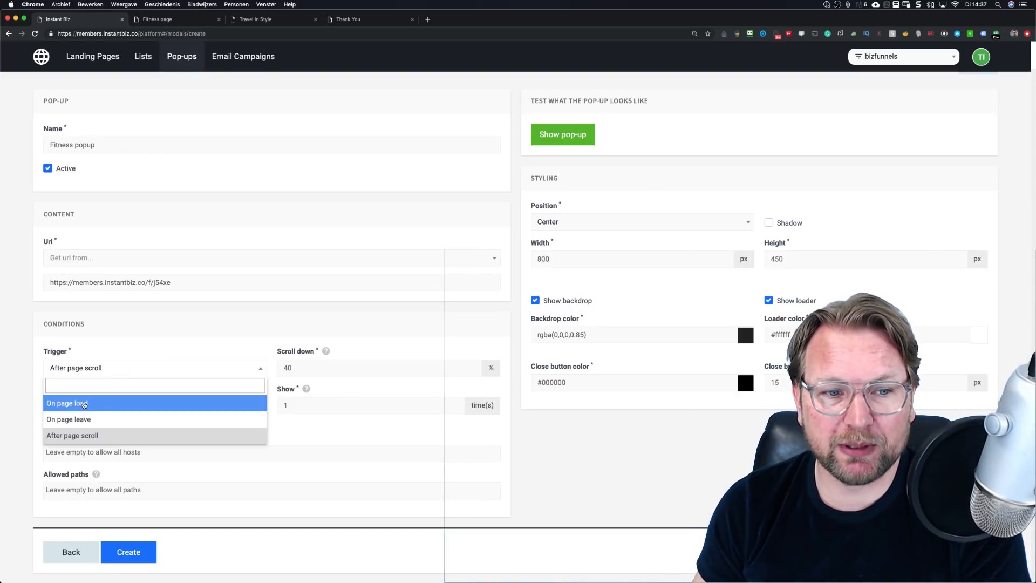
{"action": "left_click", "coordinate": [83, 420]}
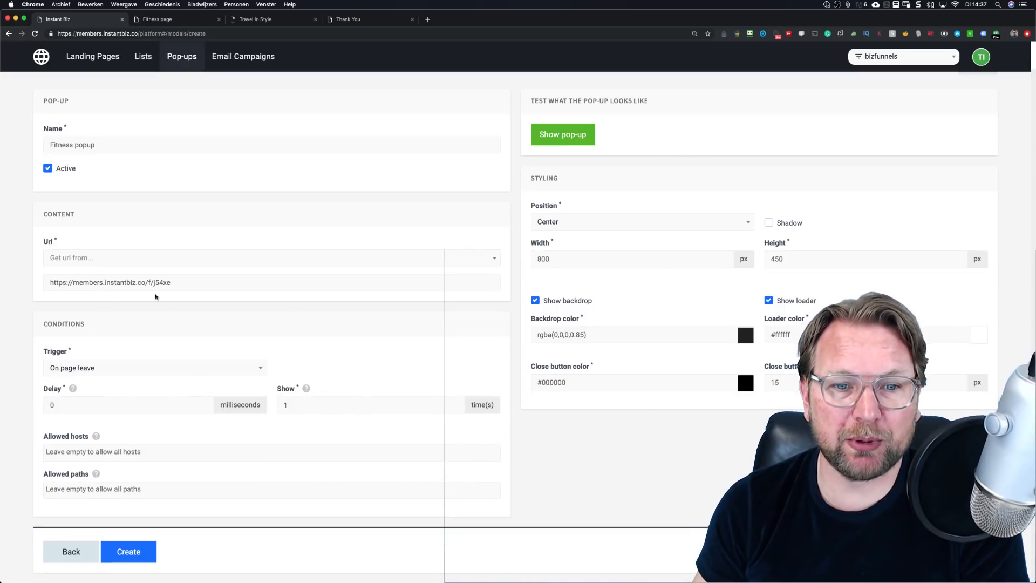
{"action": "double_click", "coordinate": [53, 405]}
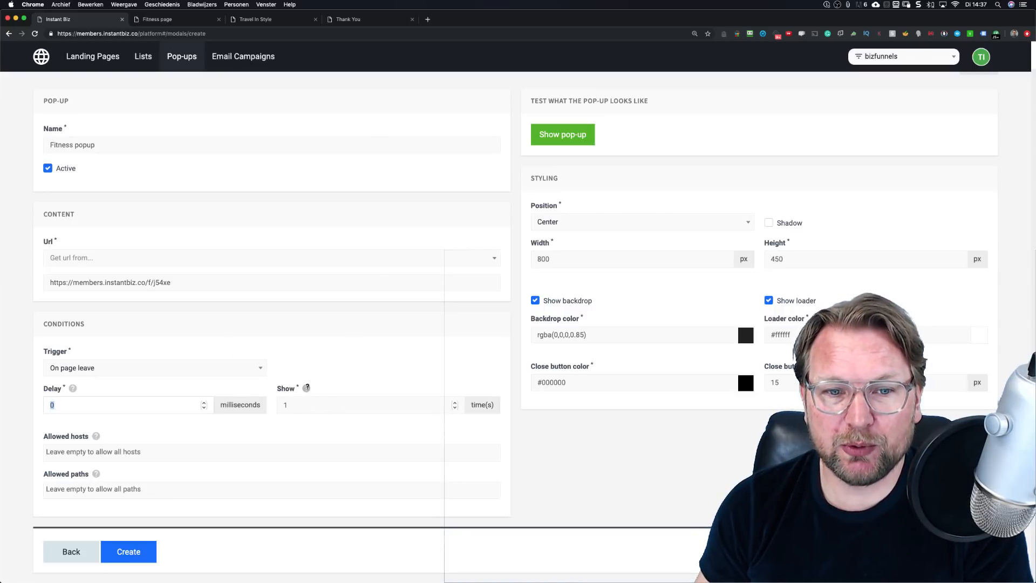
{"action": "left_click_drag", "start_coordinate": [295, 406], "coordinate": [278, 406]}
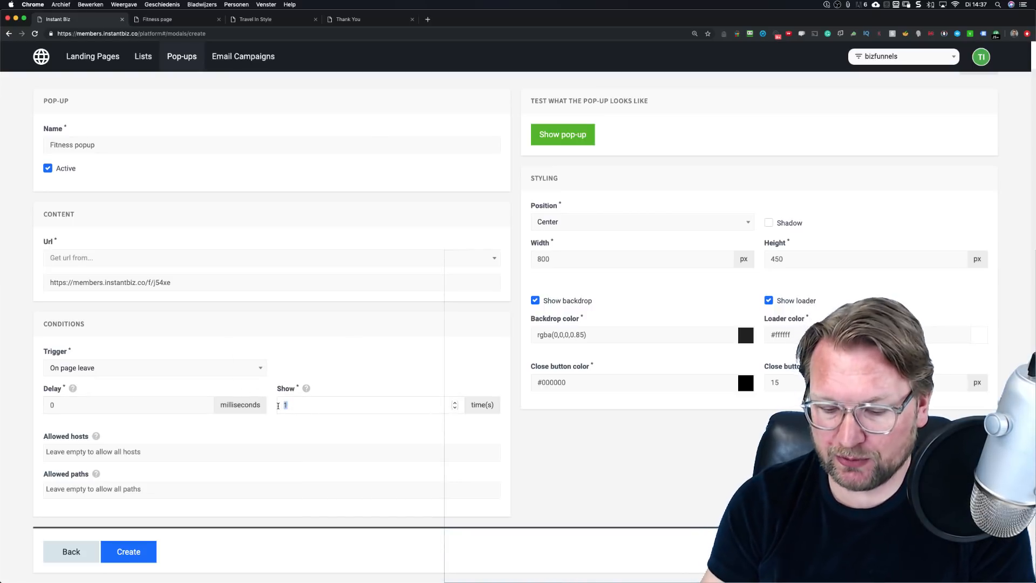
{"action": "type", "text": "0"}
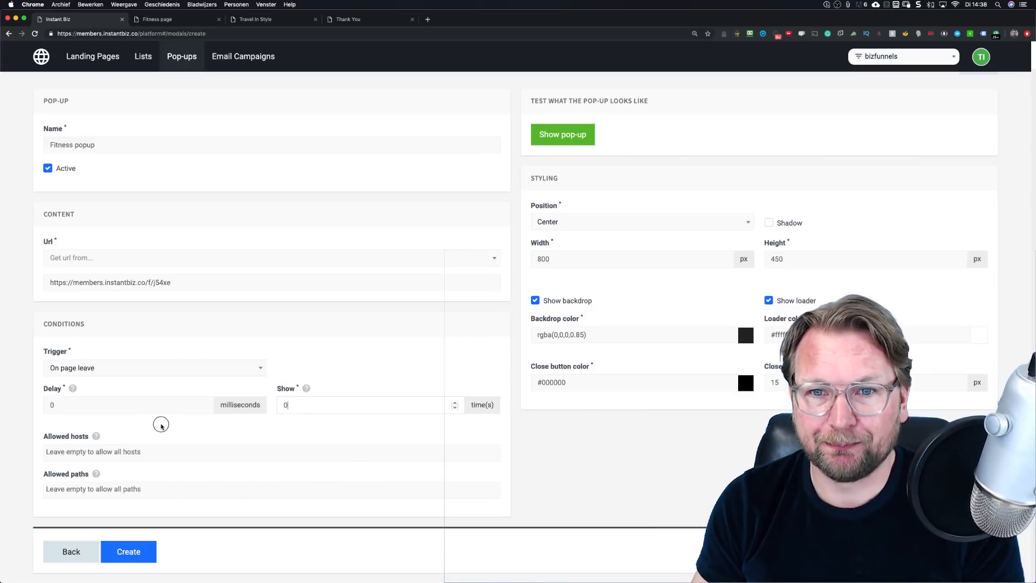
{"action": "left_click", "coordinate": [680, 132]}
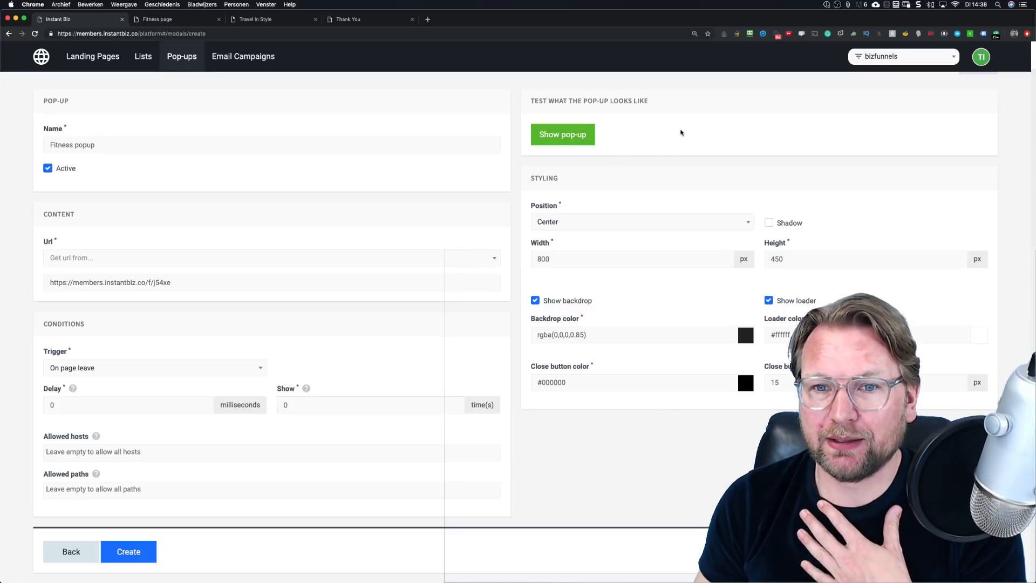
Step: Preview the Fitness popup, keep its Position at Center, and create it
{"action": "left_click", "coordinate": [556, 138]}
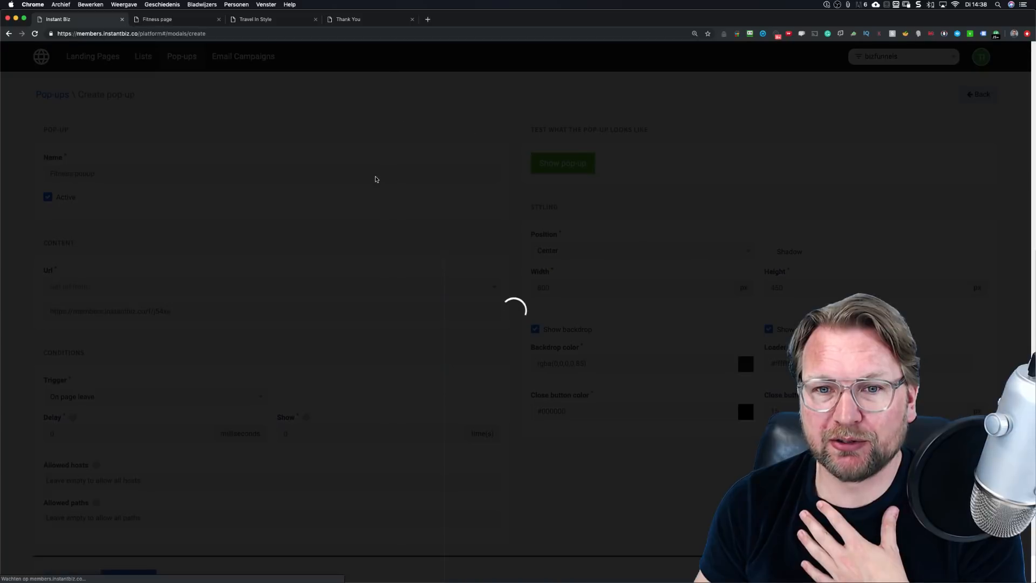
{"action": "left_click", "coordinate": [710, 211]}
{"action": "left_click", "coordinate": [595, 250]}
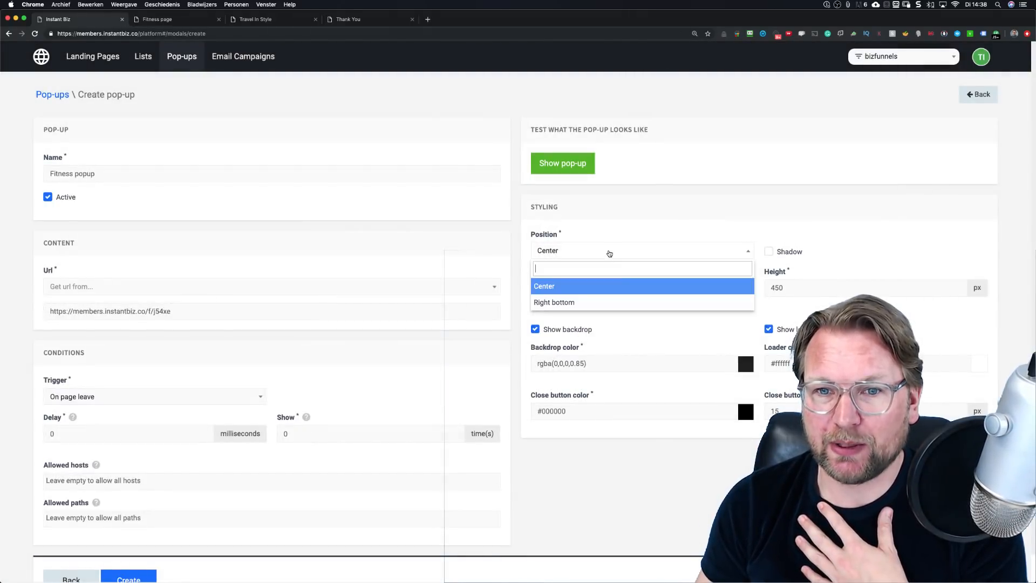
{"action": "left_click", "coordinate": [725, 171]}
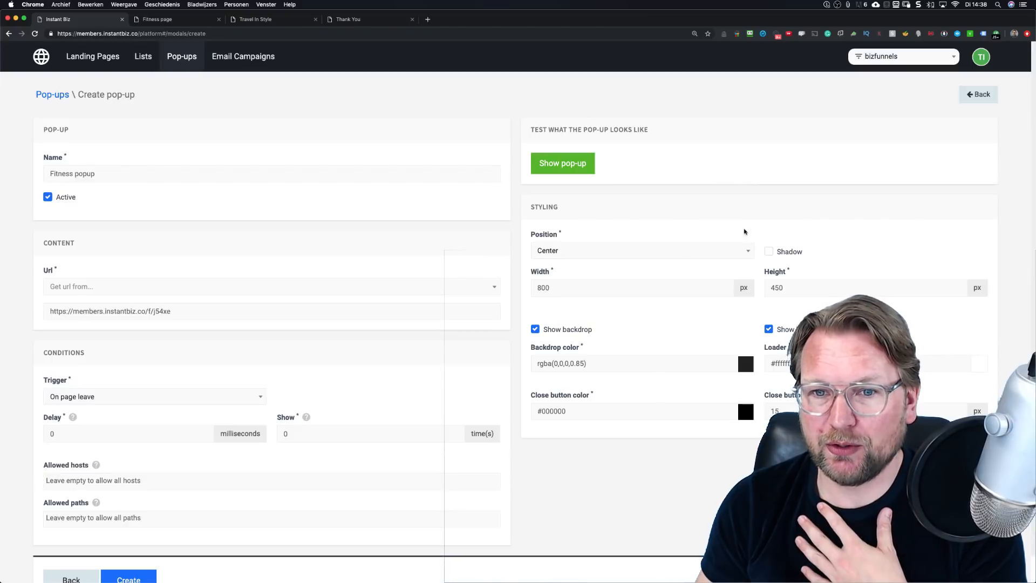
{"action": "scroll", "coordinate": [641, 354], "scroll_direction": "down", "scroll_amount": 1}
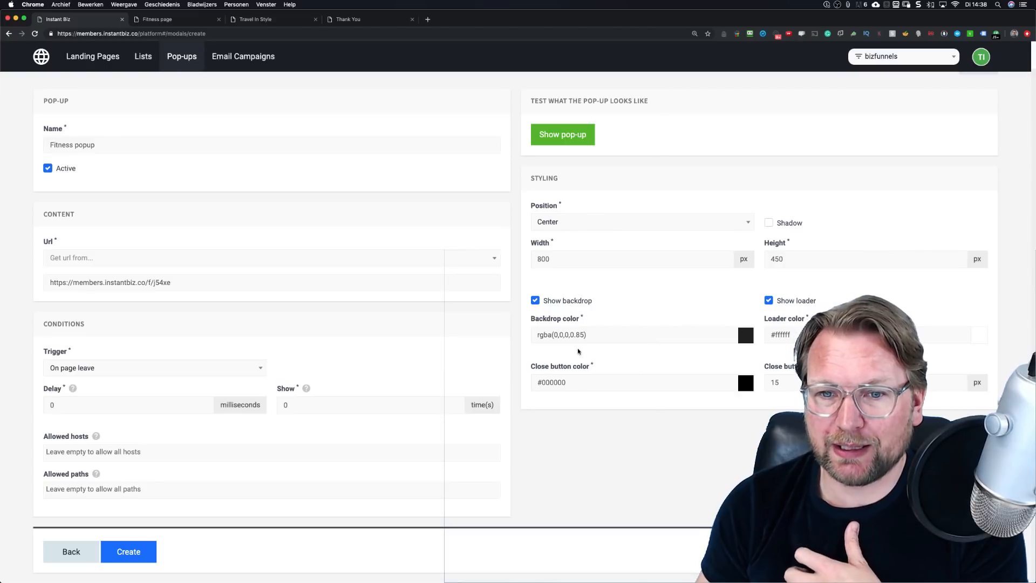
{"action": "left_click", "coordinate": [136, 555]}
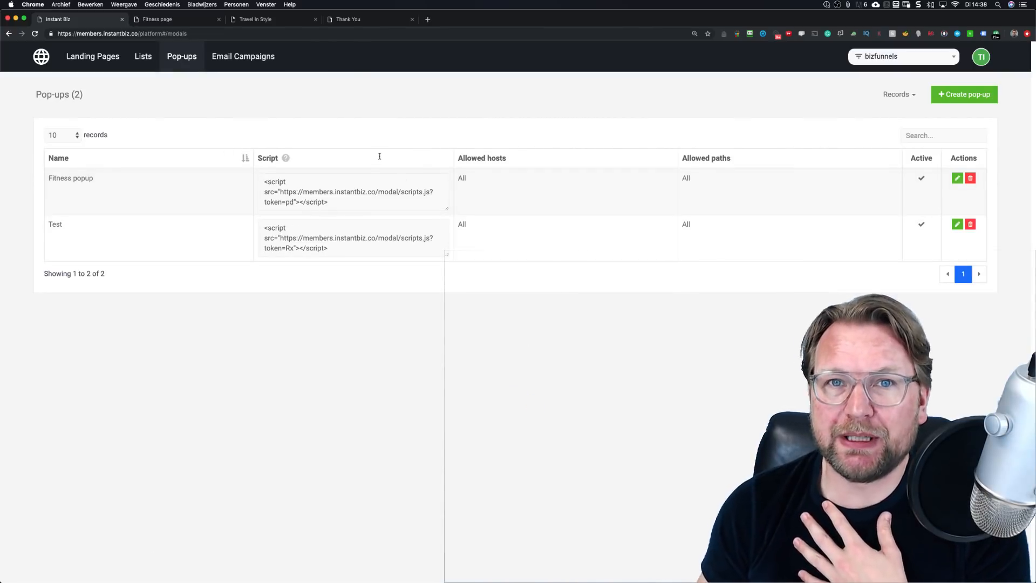
Step: Copy the Fitness popup's script snippet with Kopiëren
{"action": "left_click_drag", "start_coordinate": [337, 203], "coordinate": [252, 180]}
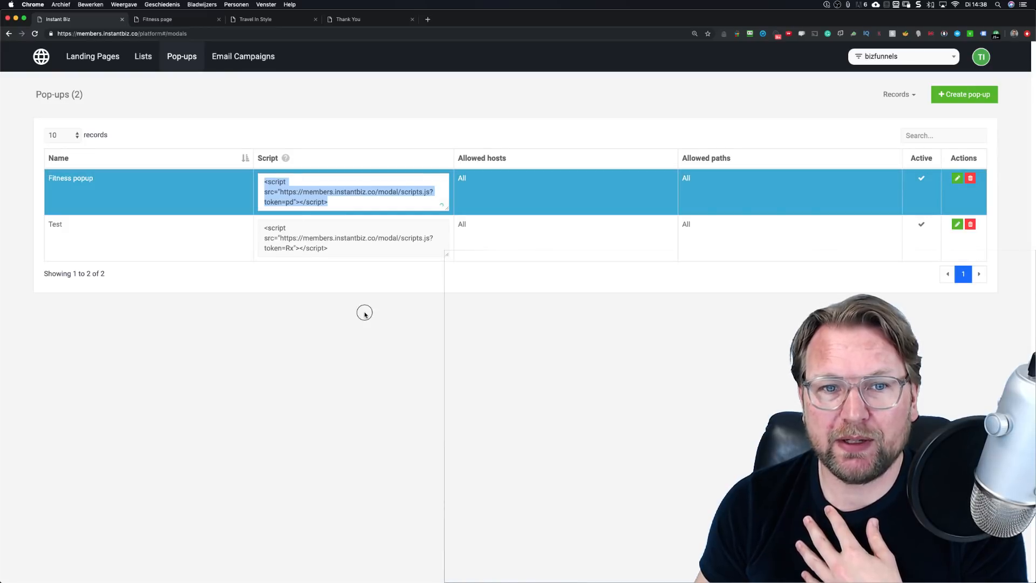
{"action": "left_click_drag", "start_coordinate": [331, 203], "coordinate": [261, 183]}
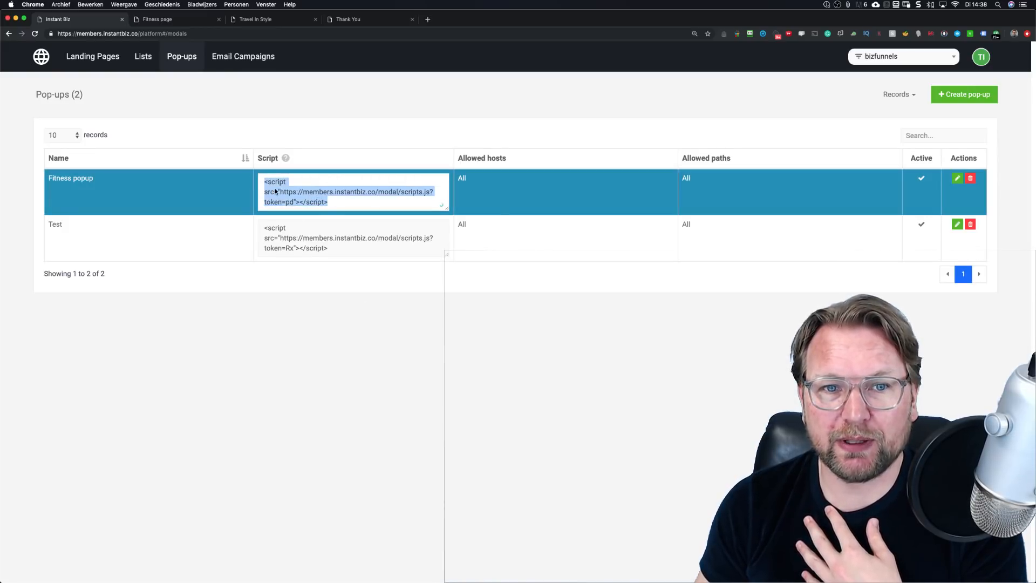
{"action": "right_click", "coordinate": [275, 187]}
{"action": "left_click", "coordinate": [289, 246]}
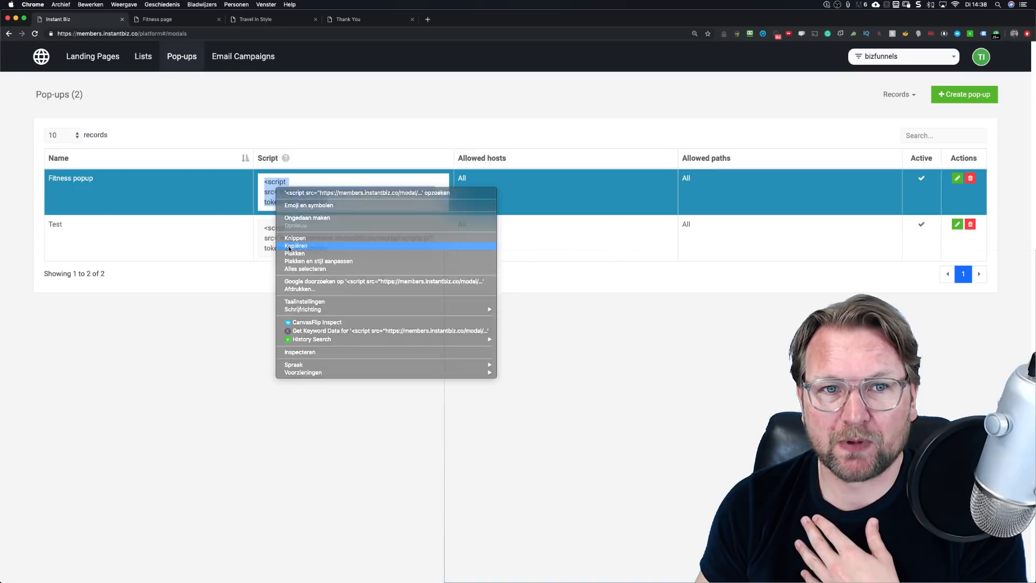
Step: Open the Fitness Page's HTML source from Landing Pages via Edit HTML
{"action": "left_click", "coordinate": [110, 60]}
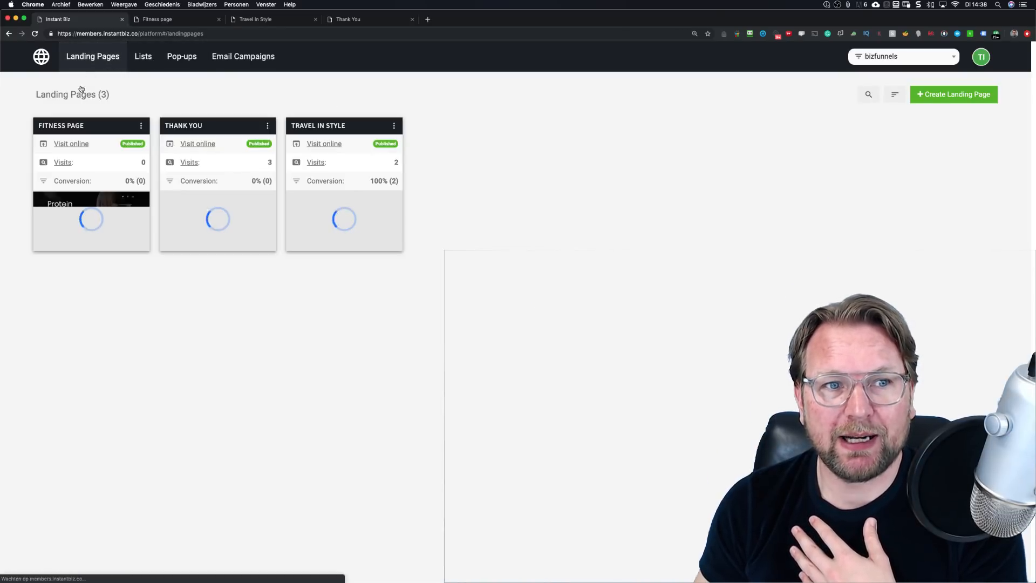
{"action": "left_click", "coordinate": [141, 125]}
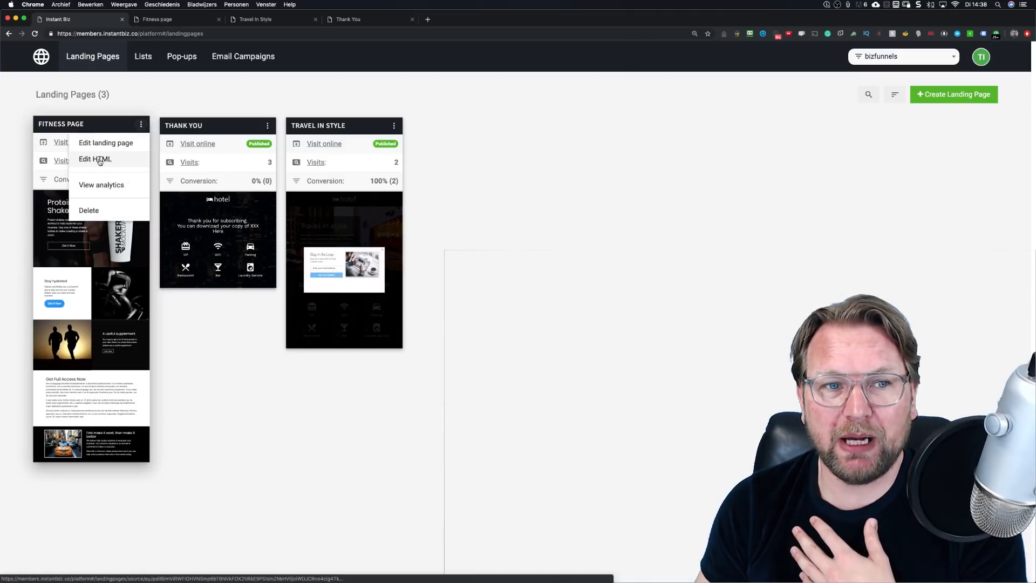
{"action": "left_click", "coordinate": [102, 160]}
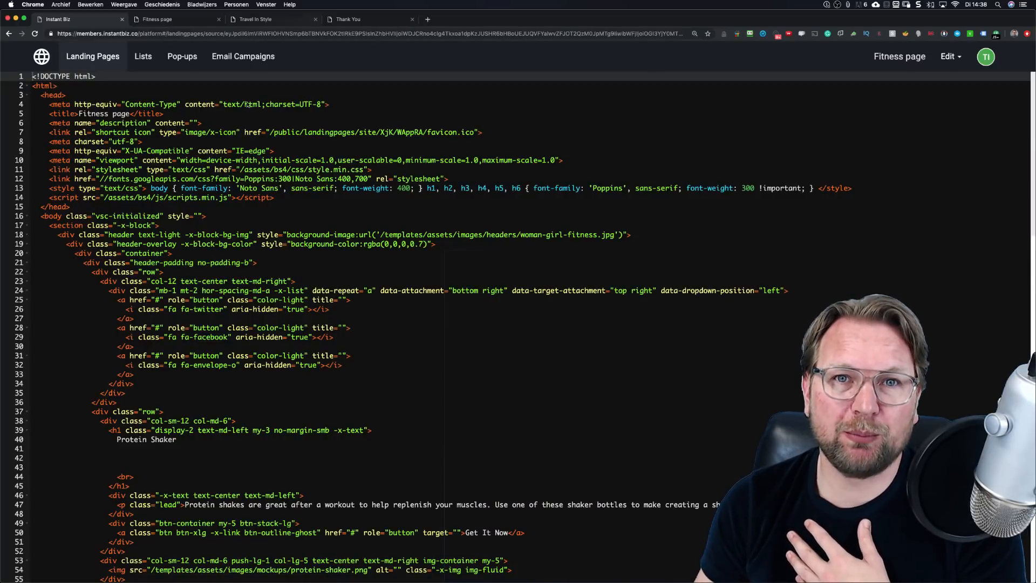
Step: Paste the popup script tag into a new empty line 15 in the head
{"action": "left_click", "coordinate": [296, 197]}
{"action": "key", "text": "Return"}
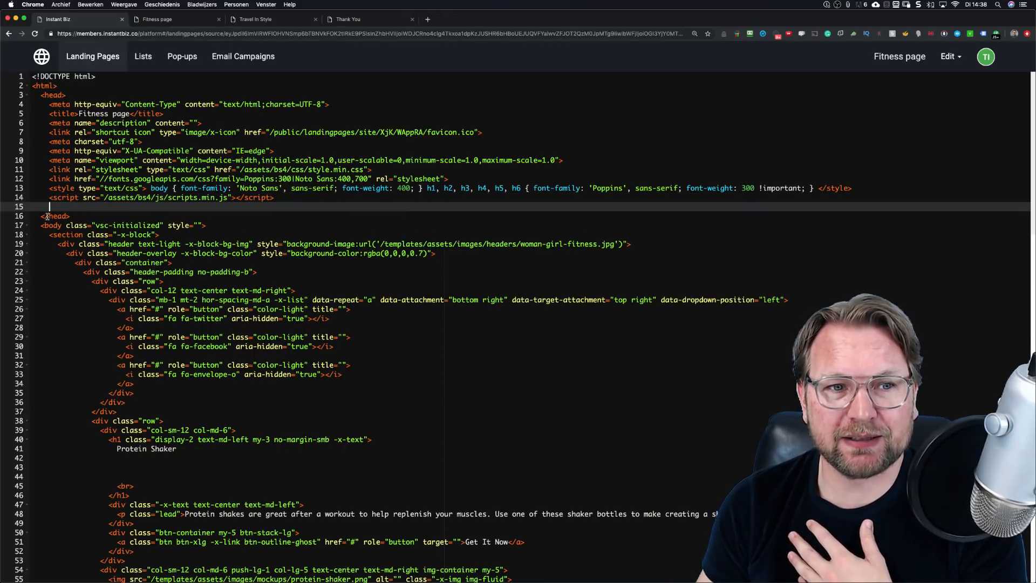
{"action": "scroll", "coordinate": [46, 217], "scroll_direction": "up", "scroll_amount": 2}
{"action": "scroll", "coordinate": [46, 216], "scroll_direction": "down", "scroll_amount": 3}
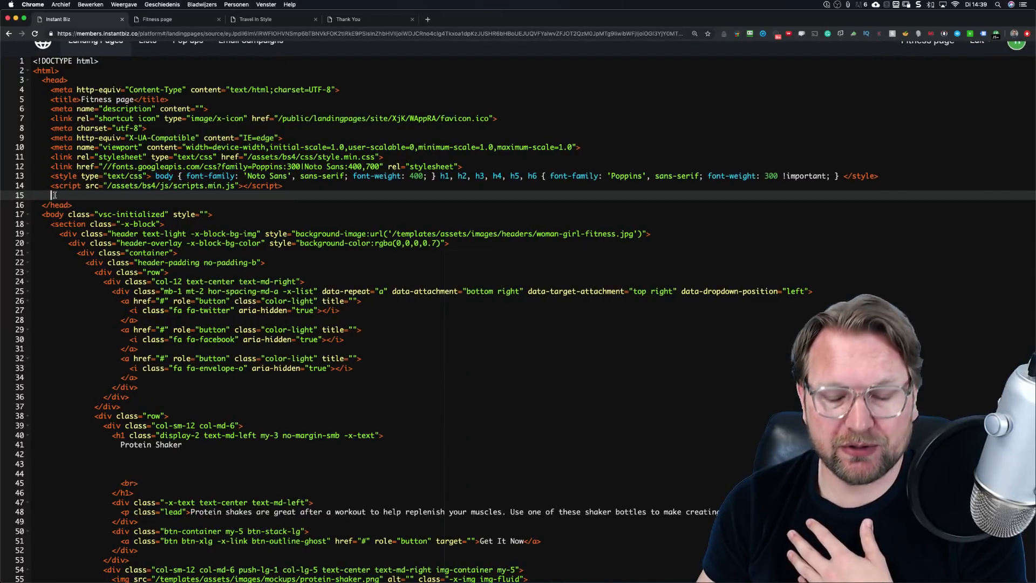
{"action": "right_click", "coordinate": [54, 195]}
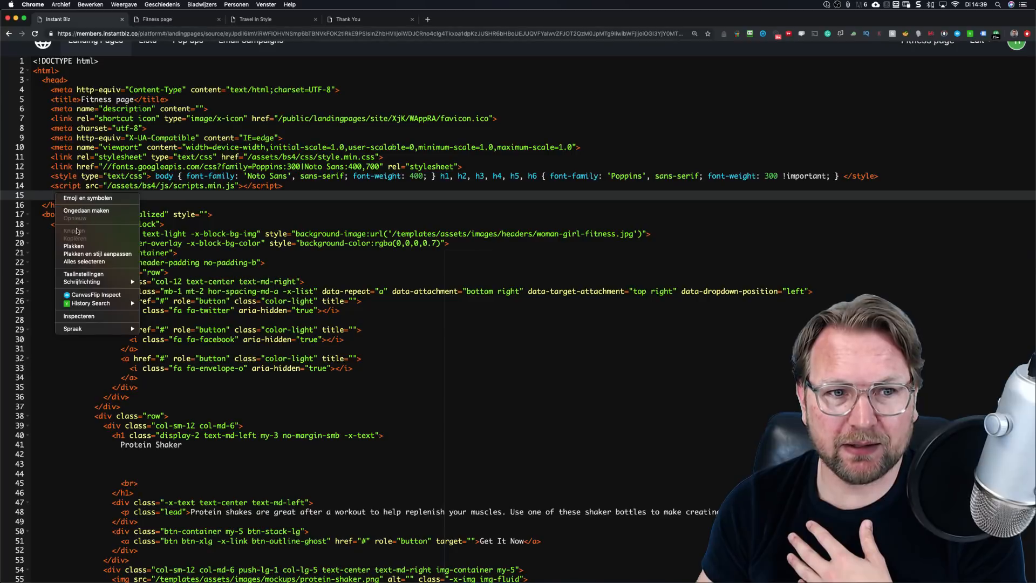
{"action": "left_click", "coordinate": [73, 246]}
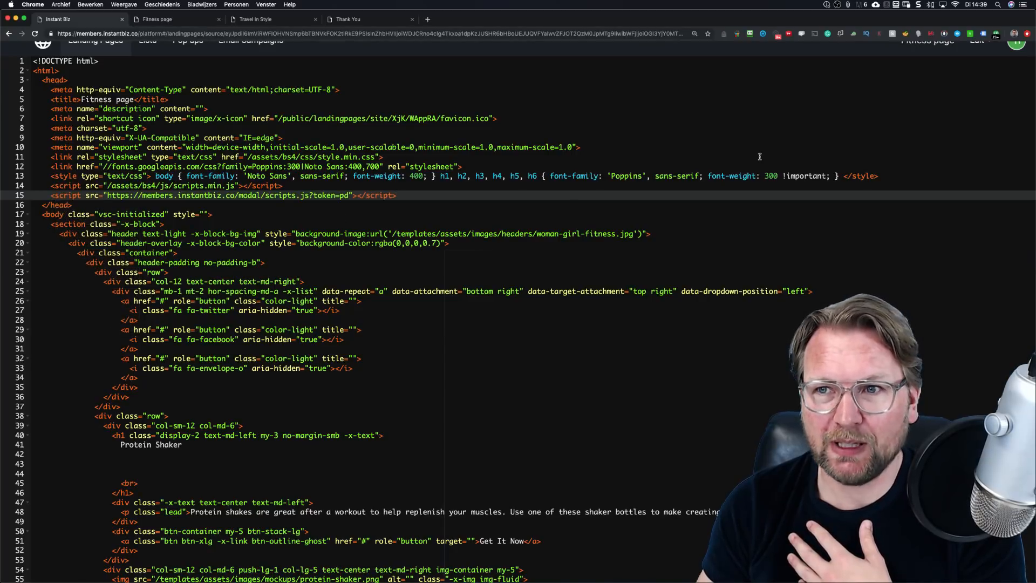
{"action": "scroll", "coordinate": [399, 324], "scroll_direction": "down", "scroll_amount": 20}
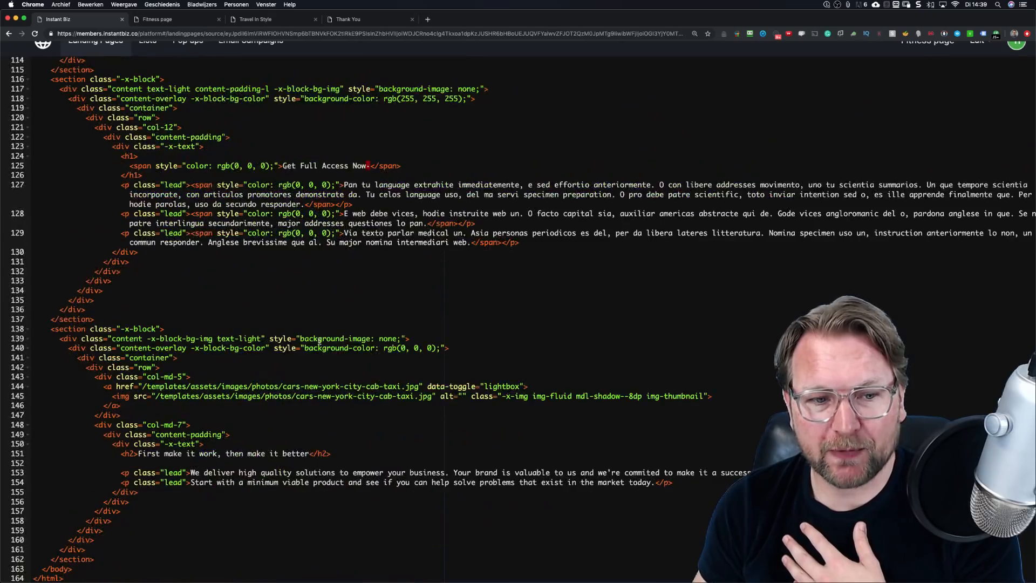
{"action": "scroll", "coordinate": [470, 287], "scroll_direction": "up", "scroll_amount": 20}
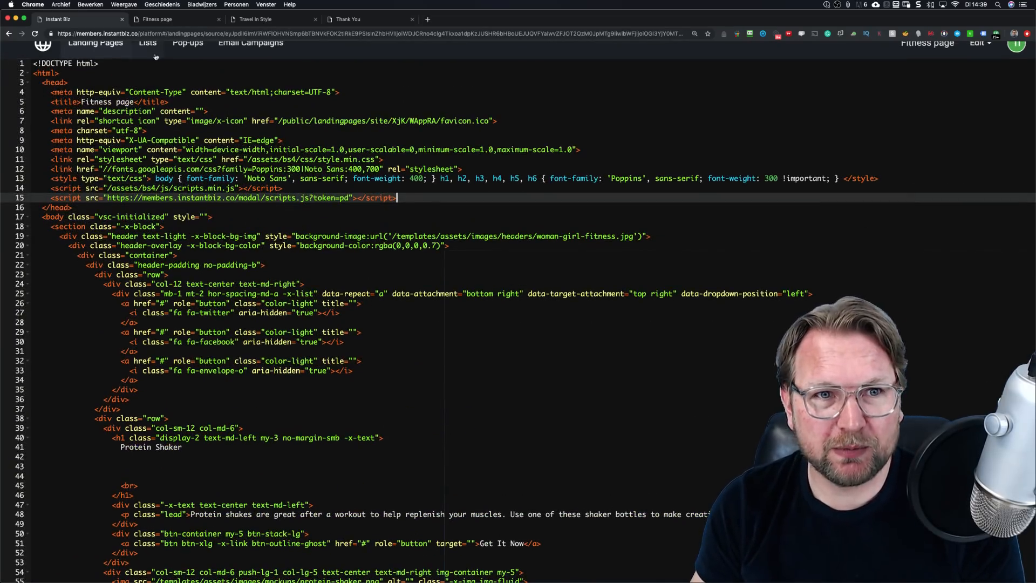
{"action": "scroll", "coordinate": [193, 57], "scroll_direction": "up", "scroll_amount": 5}
{"action": "scroll", "coordinate": [194, 58], "scroll_direction": "down", "scroll_amount": 2}
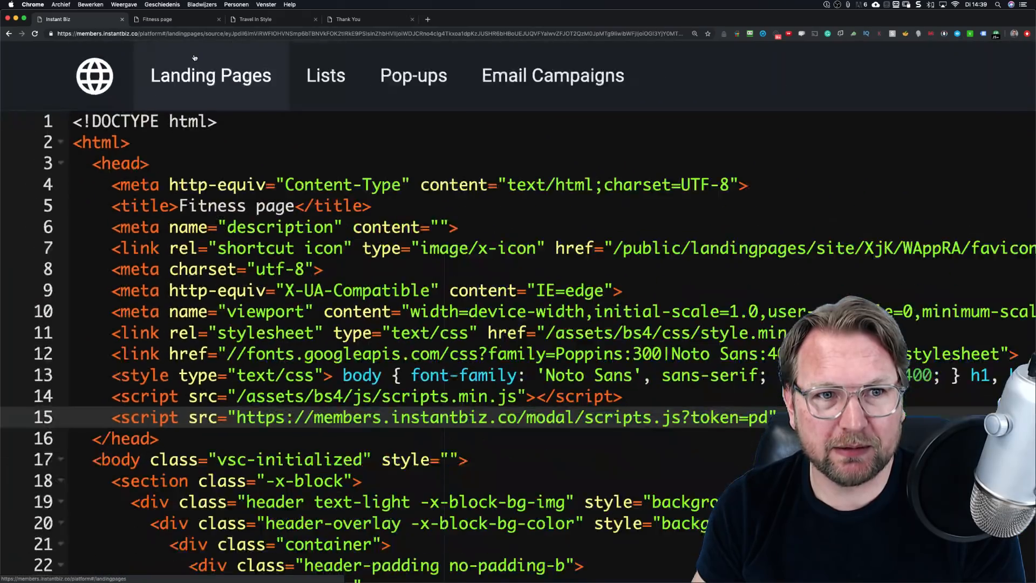
{"action": "scroll", "coordinate": [194, 58], "scroll_direction": "down", "scroll_amount": 3}
{"action": "scroll", "coordinate": [488, 208], "scroll_direction": "down", "scroll_amount": 20}
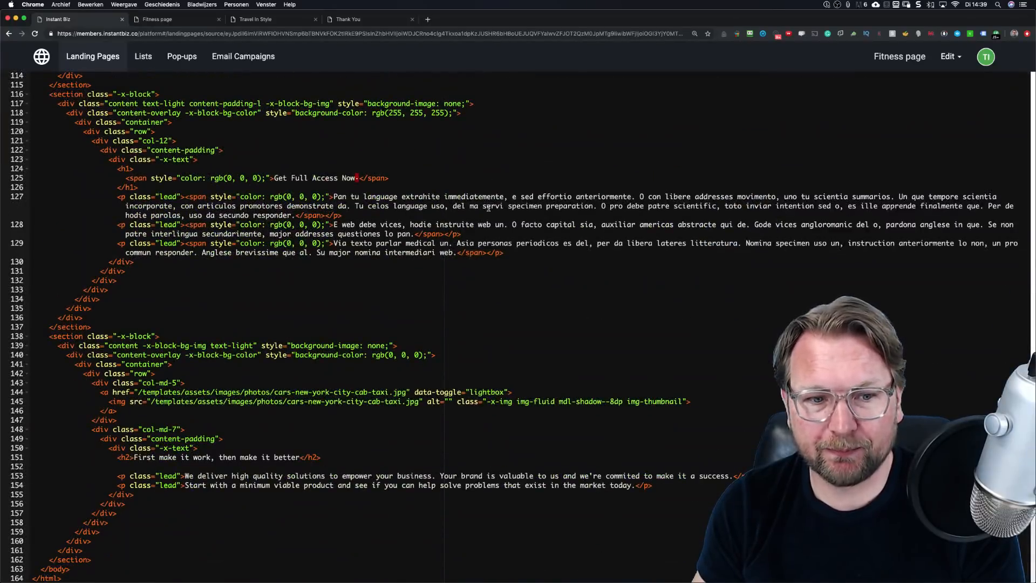
Step: Save & publish the edited HTML and return to the Landing Pages list
{"action": "left_click", "coordinate": [950, 56]}
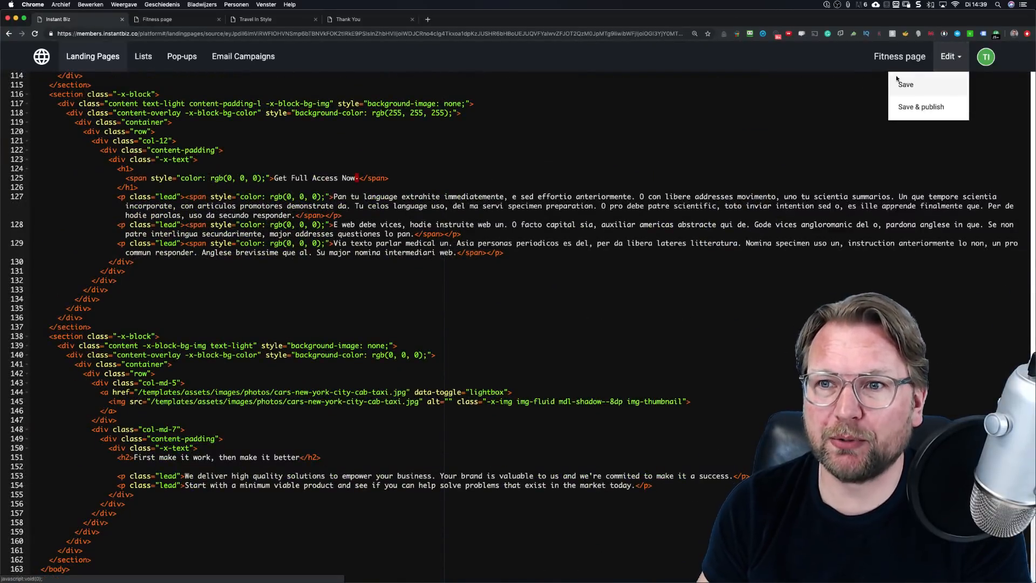
{"action": "left_click", "coordinate": [920, 106]}
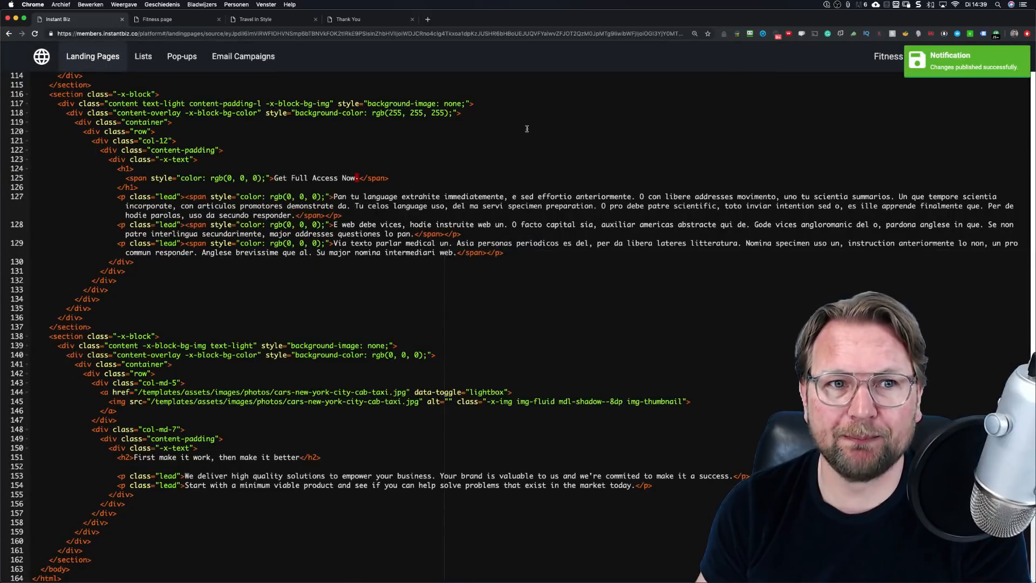
{"action": "left_click", "coordinate": [122, 67]}
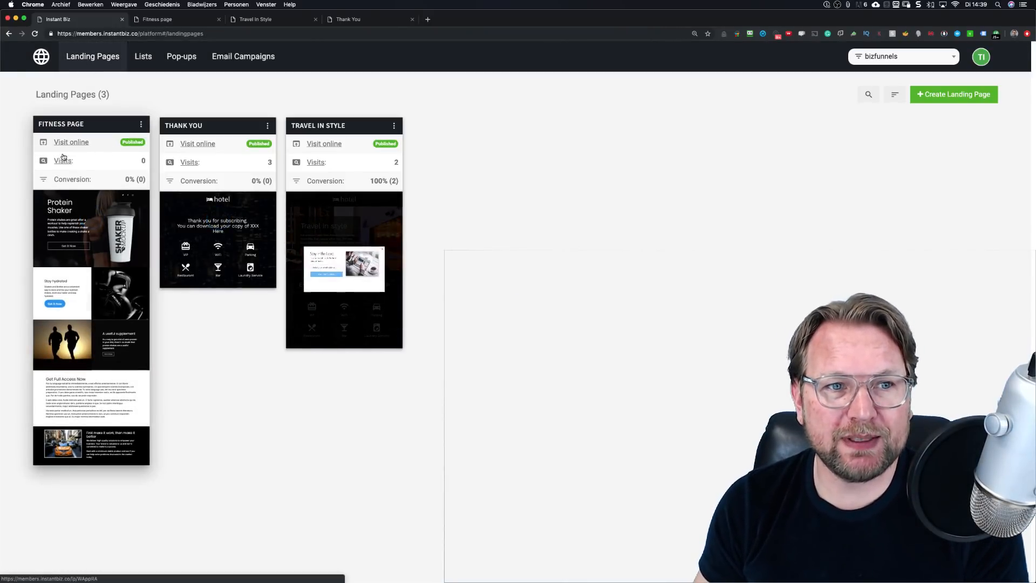
Step: Open the live Fitness Page in a new tab and scroll down it
{"action": "left_click", "coordinate": [70, 144], "text": "super"}
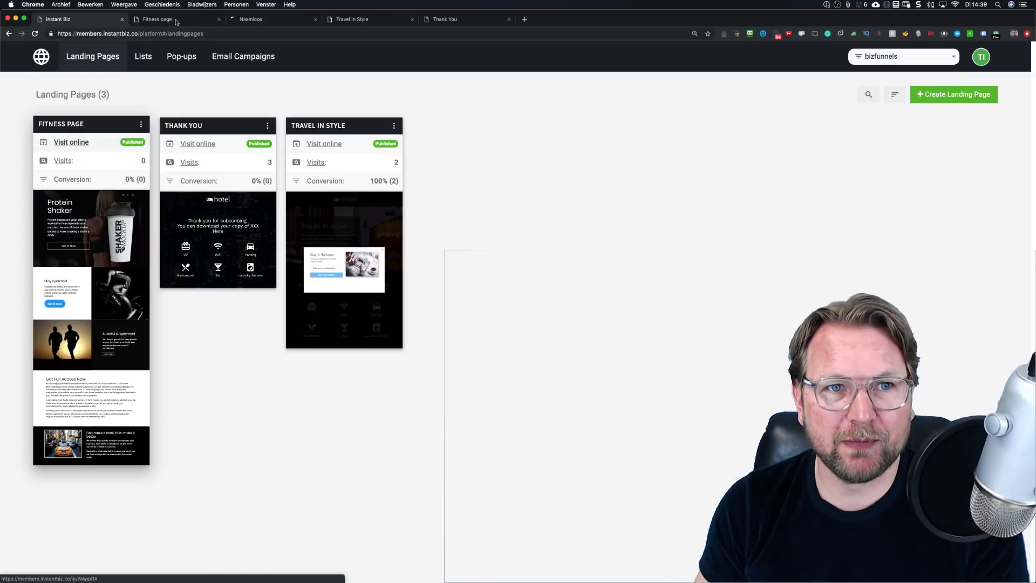
{"action": "left_click", "coordinate": [275, 20]}
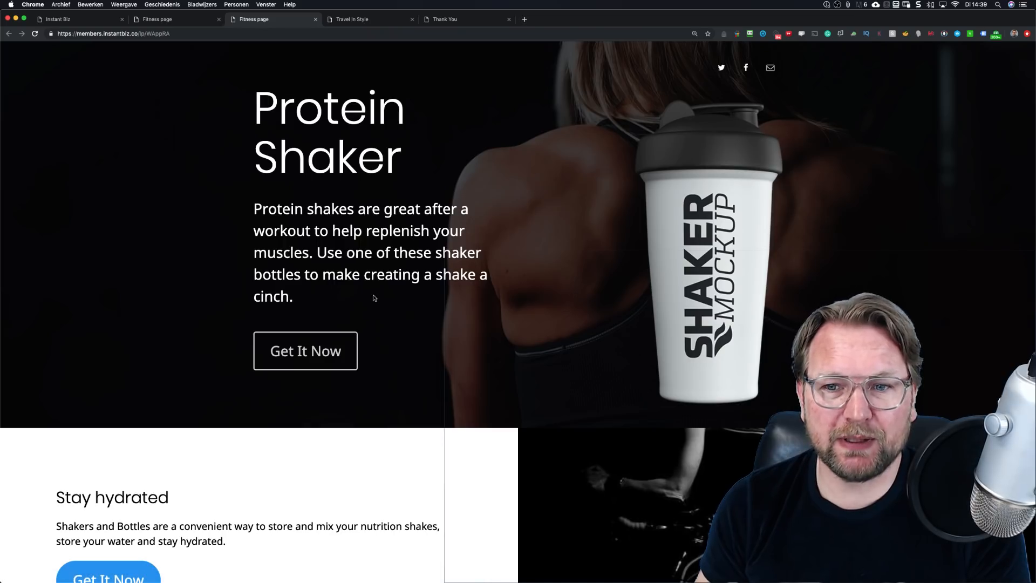
{"action": "scroll", "coordinate": [374, 297], "scroll_direction": "down", "scroll_amount": 3}
{"action": "scroll", "coordinate": [374, 298], "scroll_direction": "down", "scroll_amount": 10}
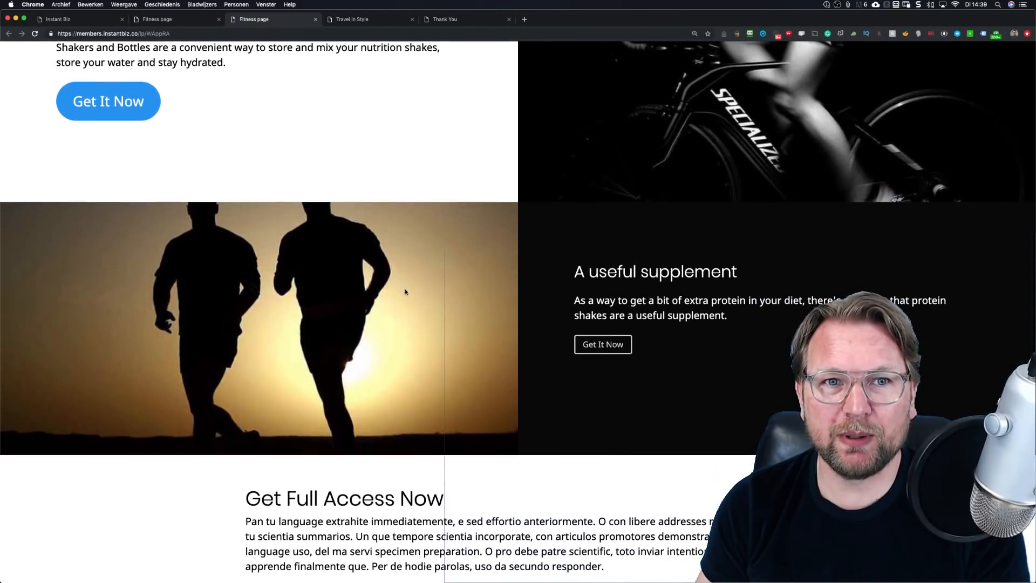
Step: Trigger and close the Stay in the Loop exit popup, then return to Instant Biz
{"action": "mouse_move", "coordinate": [213, 20]}
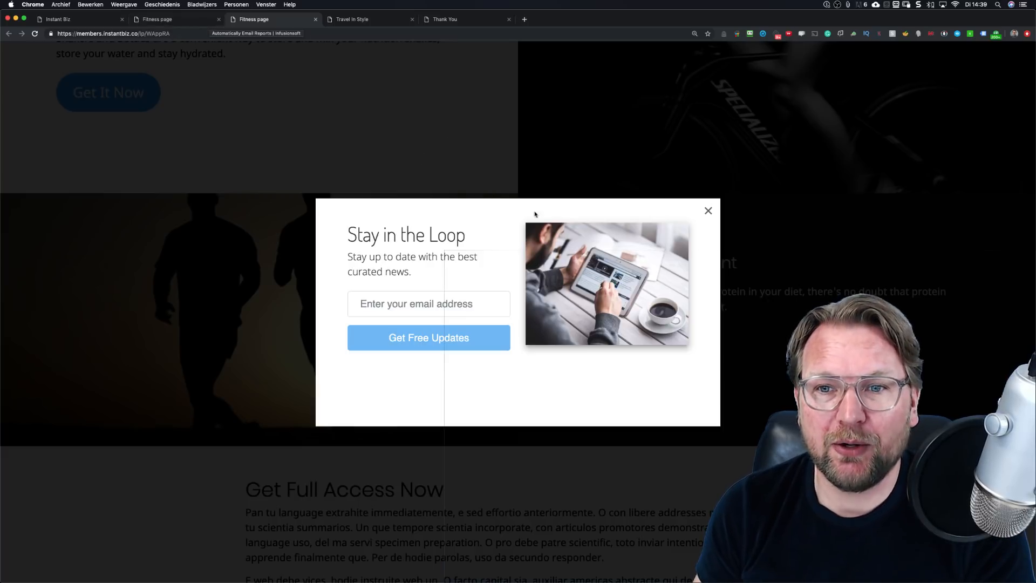
{"action": "left_click", "coordinate": [709, 211]}
{"action": "left_click", "coordinate": [171, 20]}
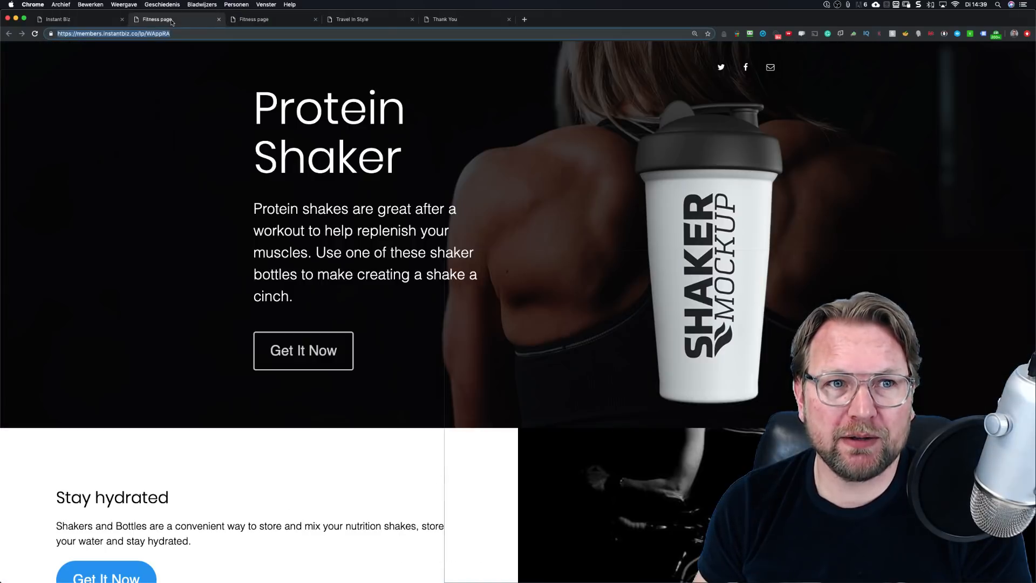
{"action": "left_click", "coordinate": [83, 21]}
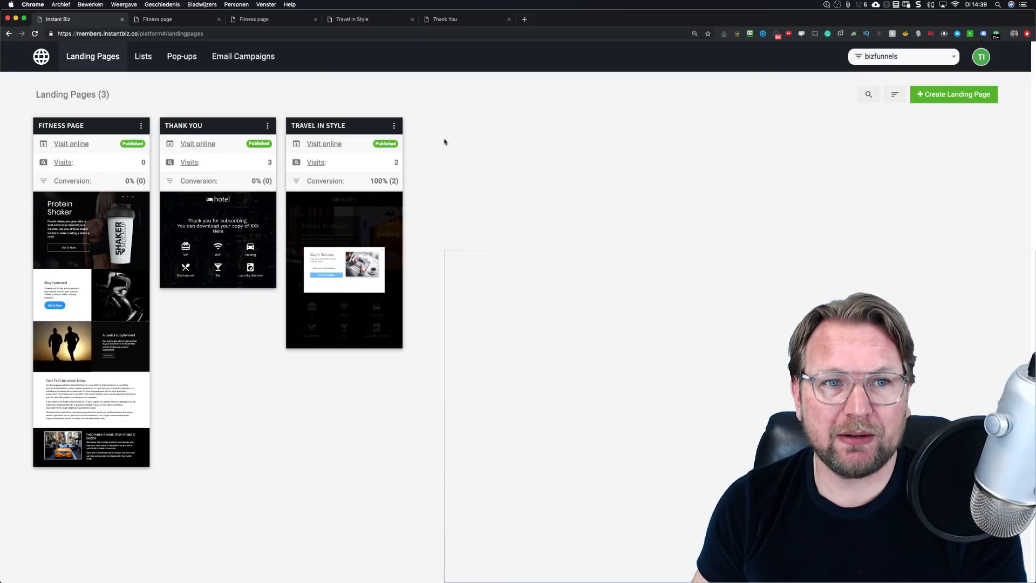
{"action": "key", "text": "super+Tab"}
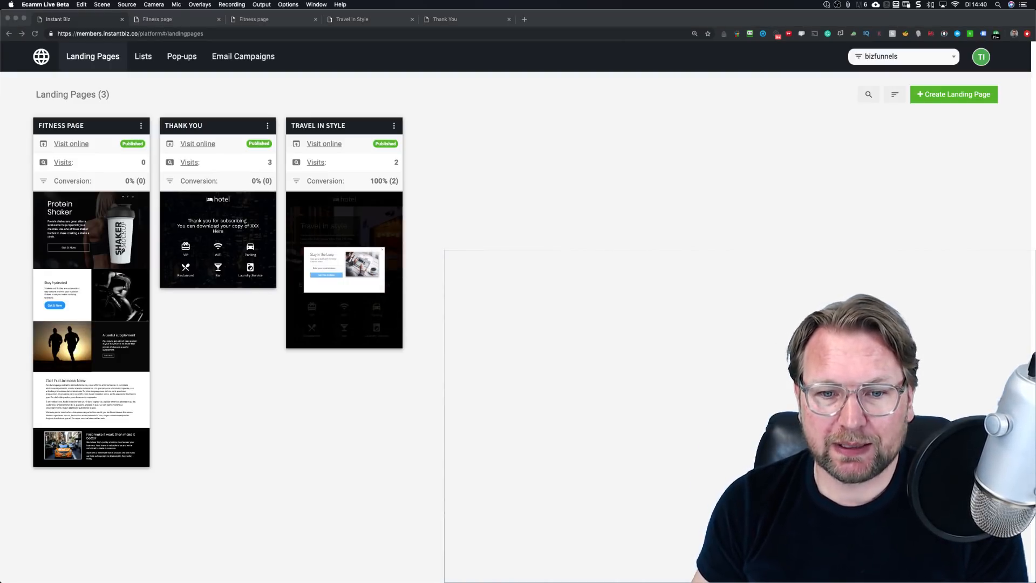
{"action": "key", "text": "super+2"}
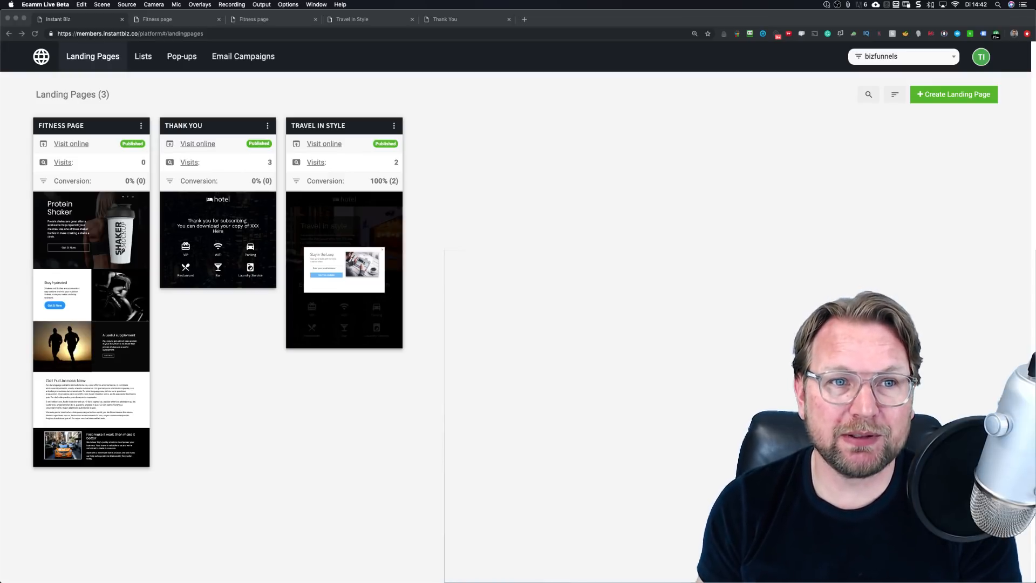
Step: Open the Fitness Page live via Visit online and trigger its exit popup
{"action": "left_click", "coordinate": [103, 20]}
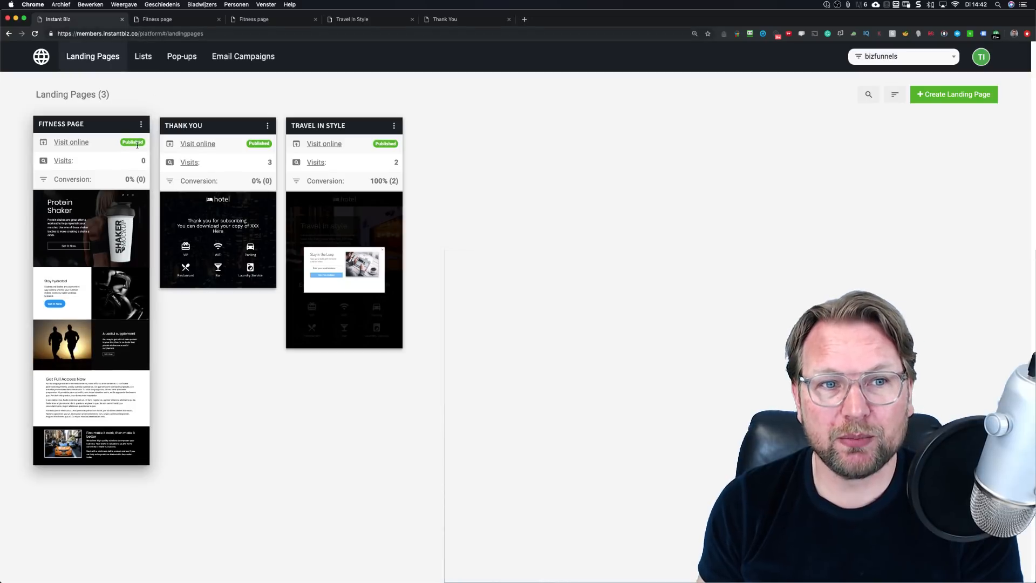
{"action": "left_click", "coordinate": [141, 126]}
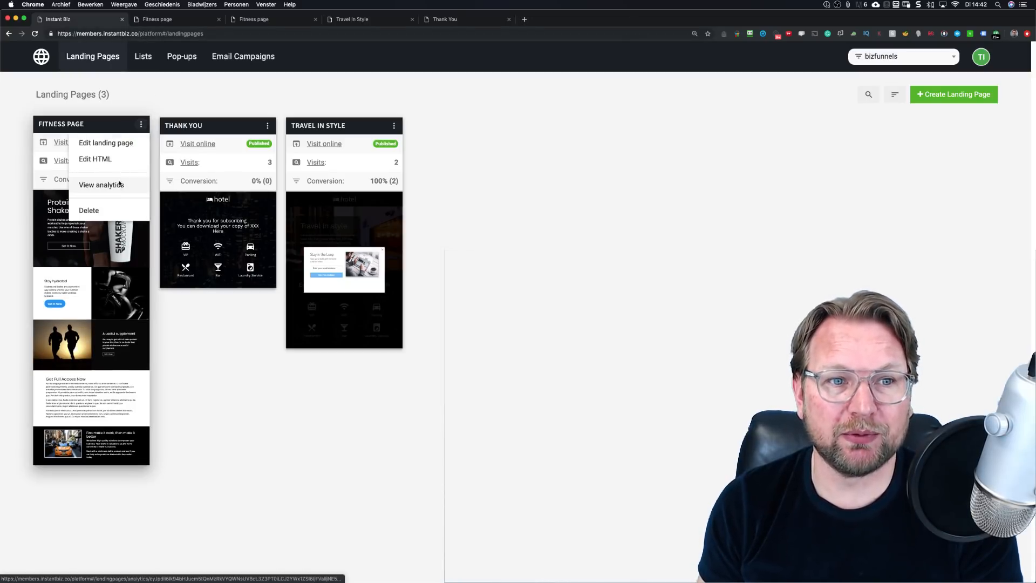
{"action": "left_click", "coordinate": [60, 143]}
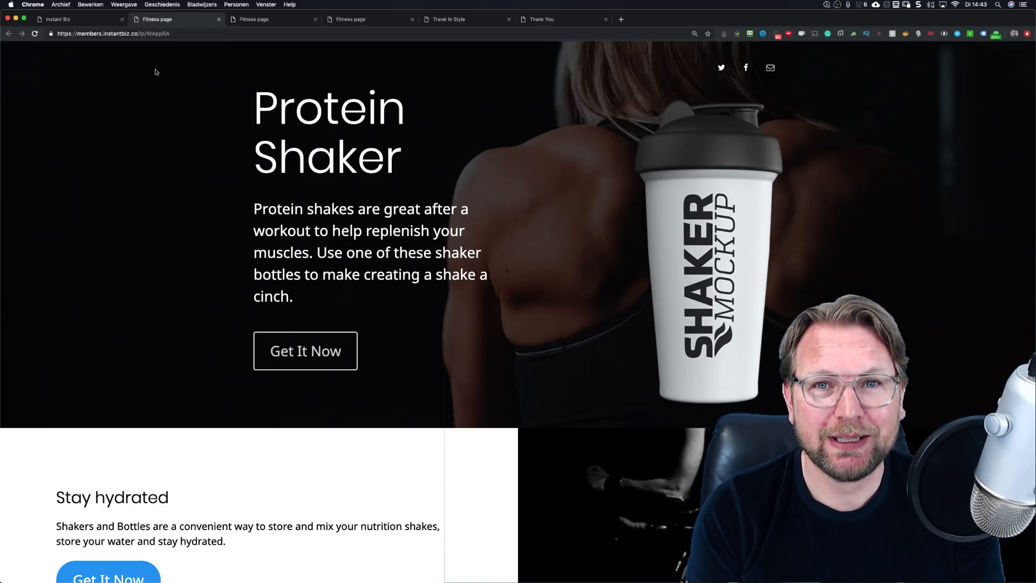
{"action": "mouse_move", "coordinate": [222, 21]}
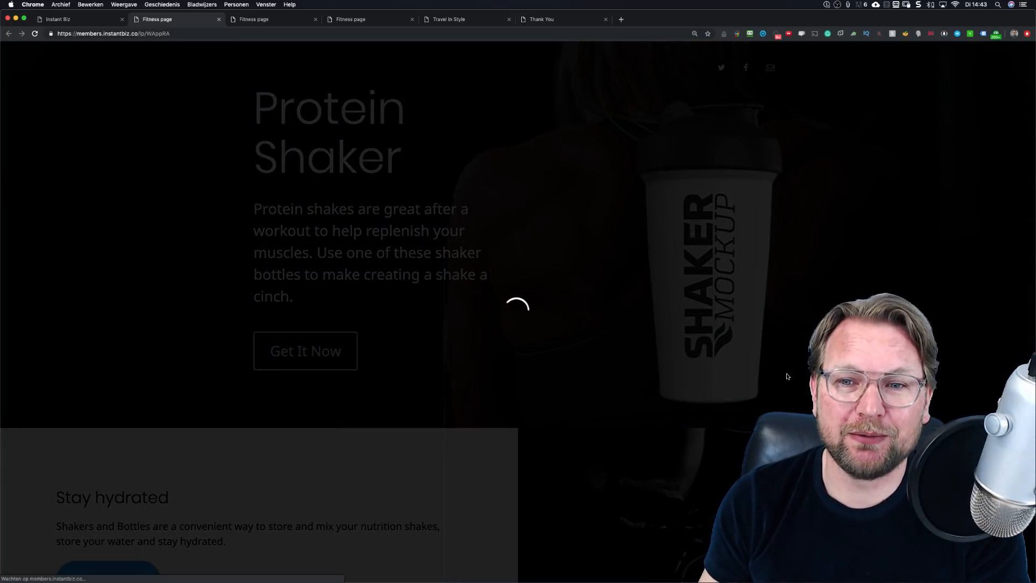